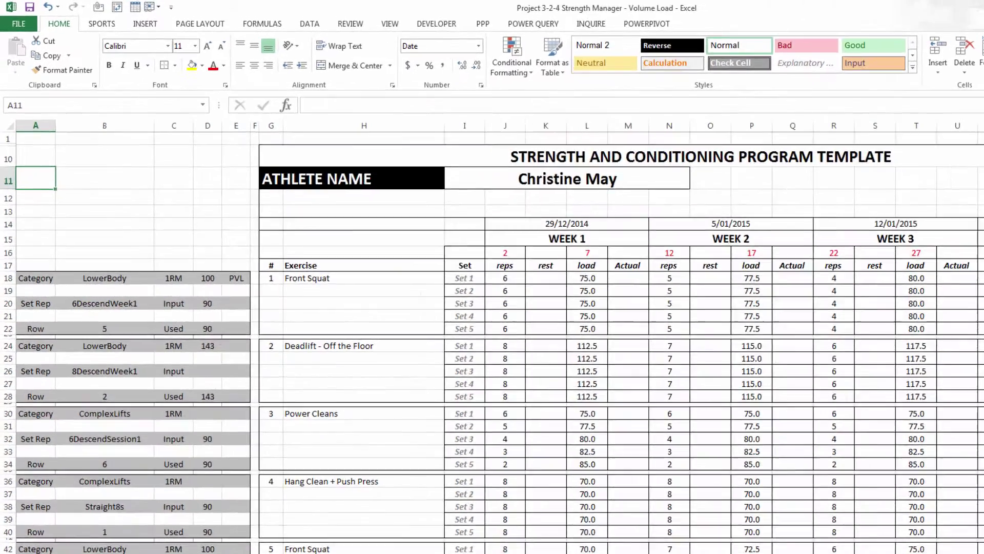
Step: On the SUMPRODUCT sheet, enter =K13*L13 in M13 and fill it down to M17
click(99, 514)
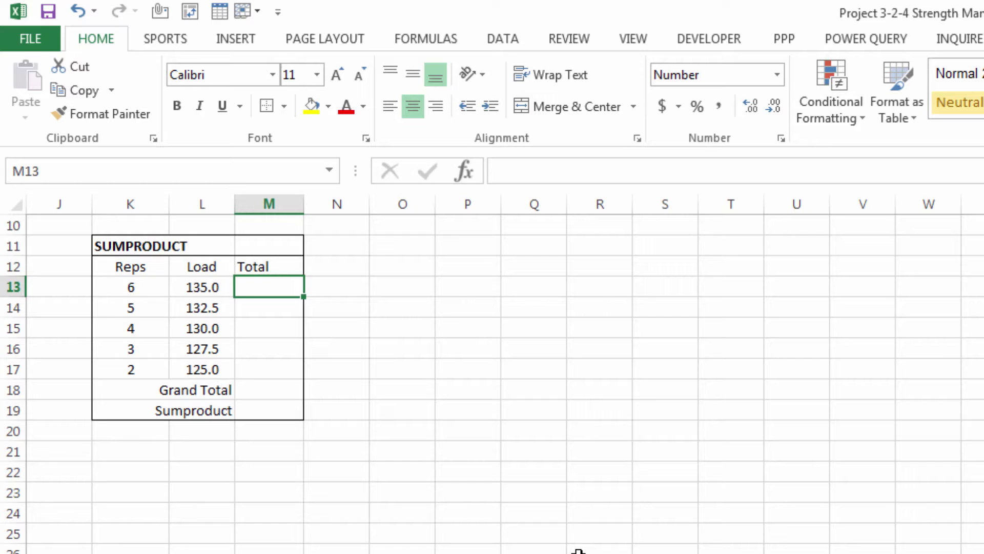
text(=)
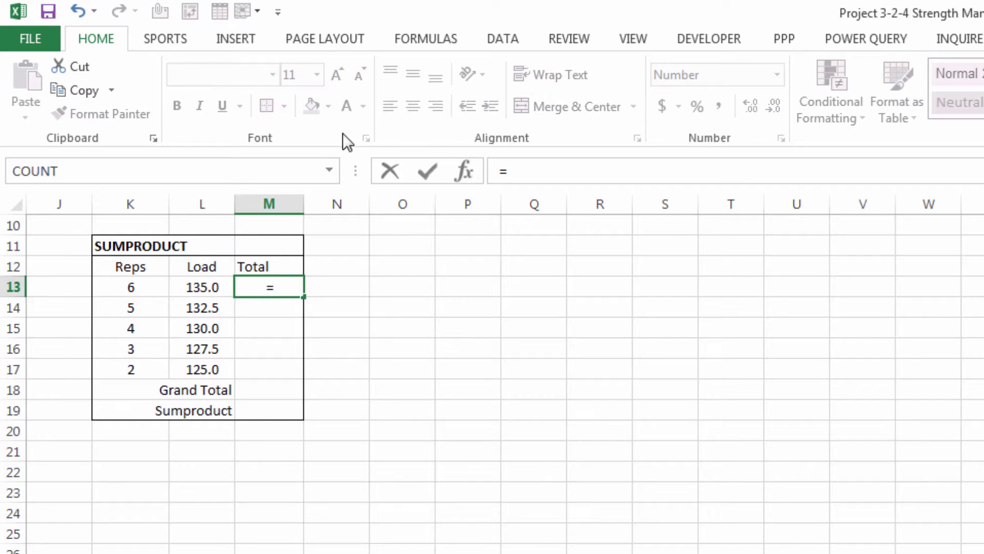
click(134, 287)
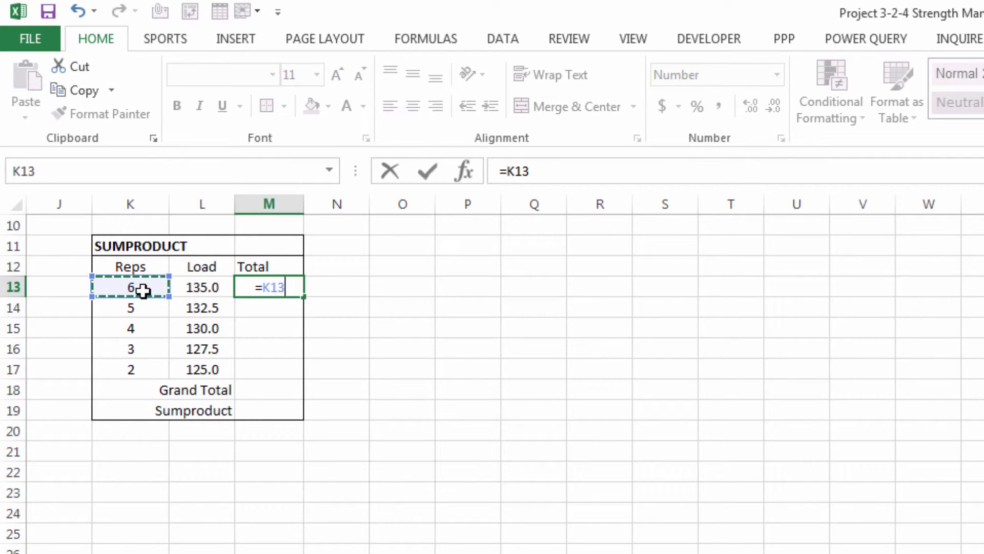
text(*)
click(196, 286)
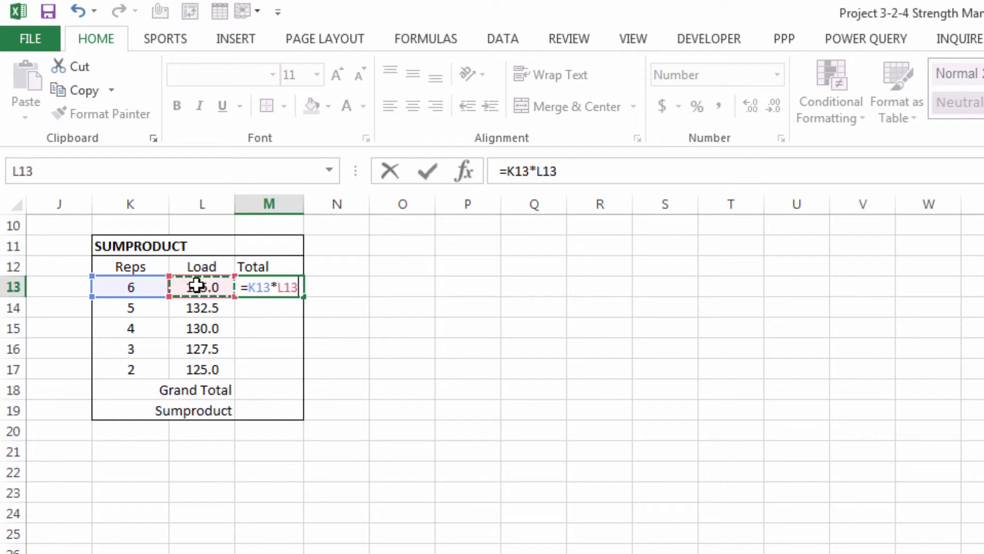
key(Return)
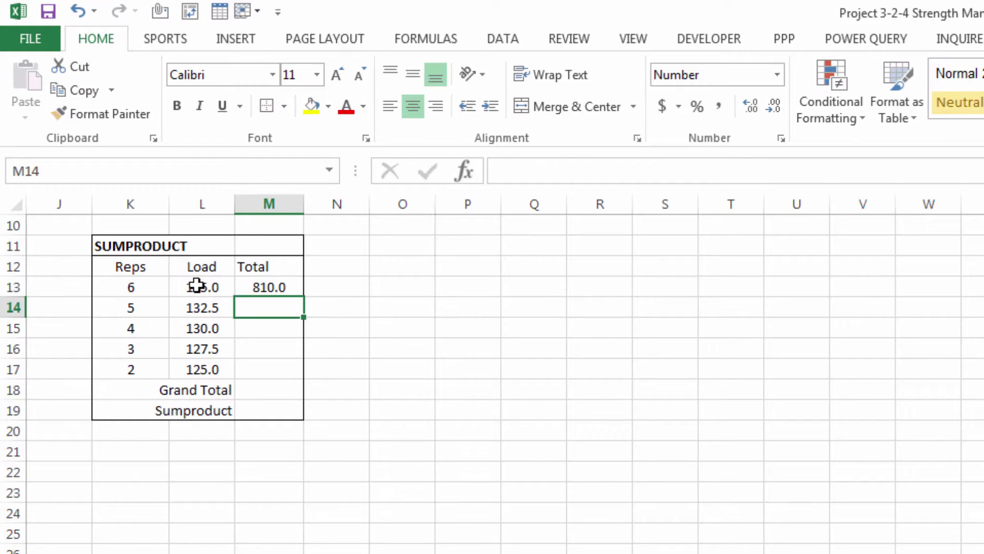
click(281, 286)
drag(305, 296, 289, 372)
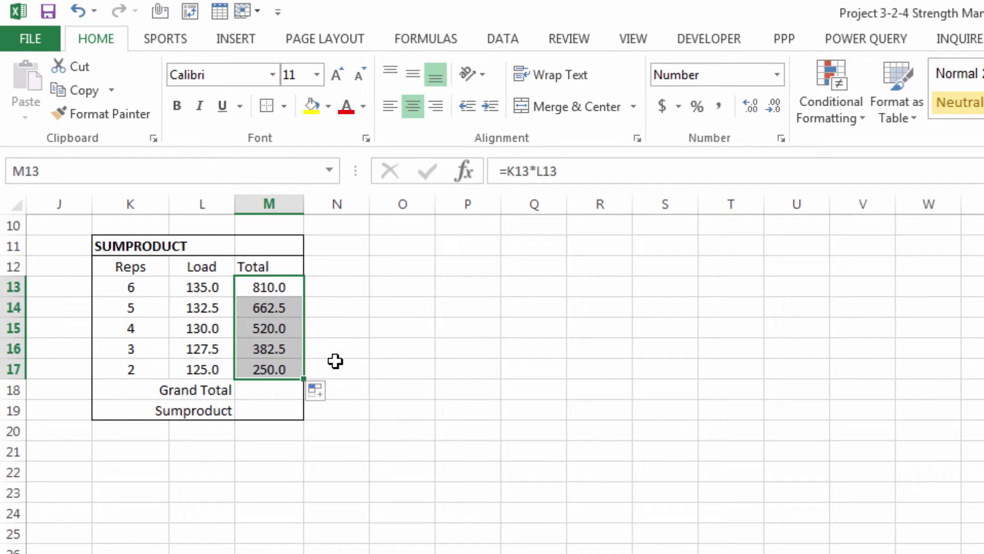
Step: Put =SUM(M13:M17) in the Grand Total cell M18, giving 2625.0
click(271, 388)
text(=sum()
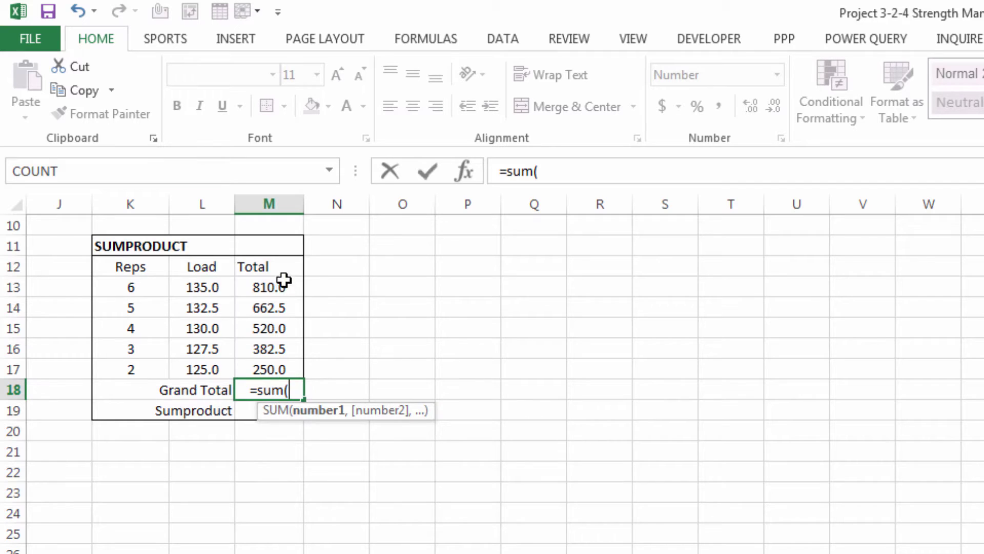
drag(284, 281, 278, 368)
key(Return)
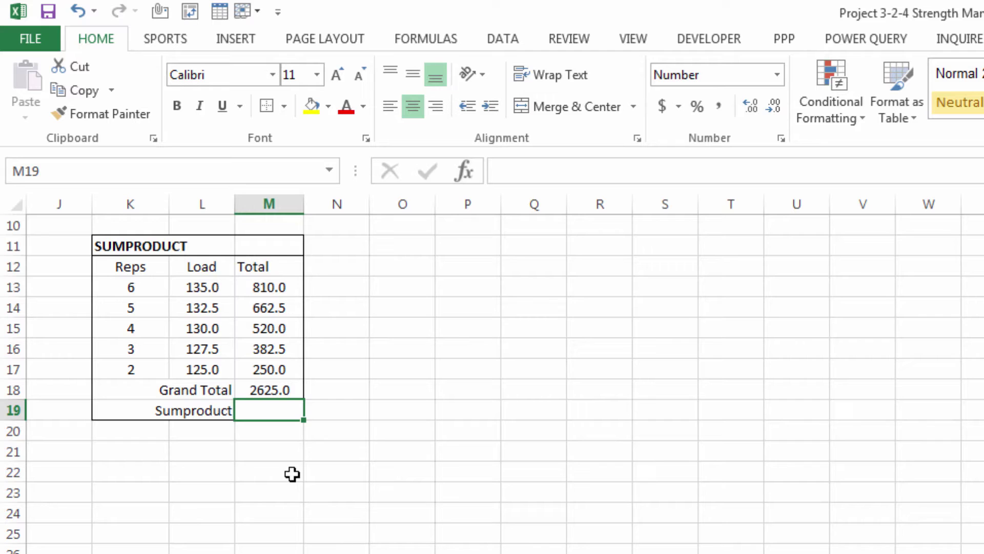
Step: Enter =SUMPRODUCT(K13:K17,L13:L17) in M19 to reproduce 2625.0, then return to the program sheet
text(=sump)
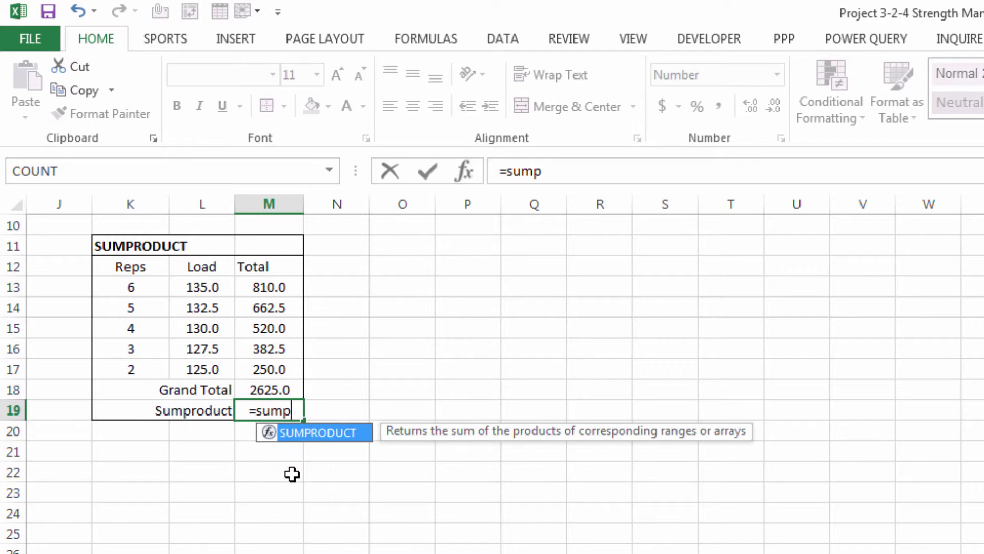
key(Tab)
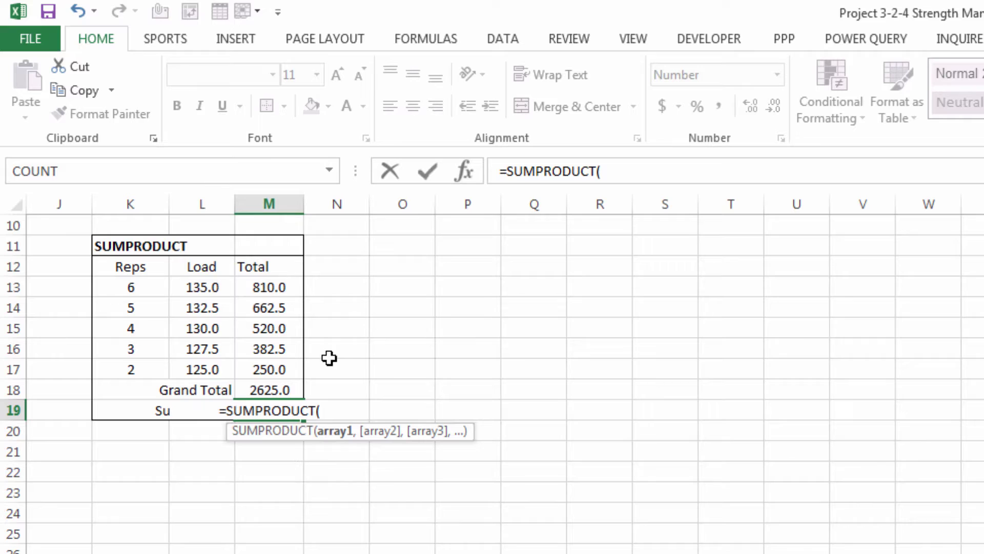
drag(128, 283, 125, 367)
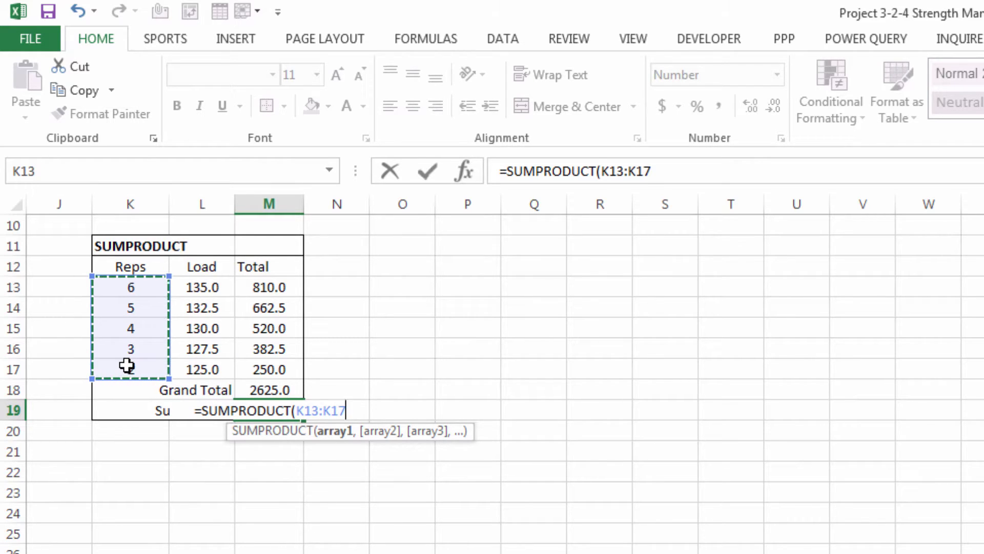
text(,)
drag(204, 281, 200, 367)
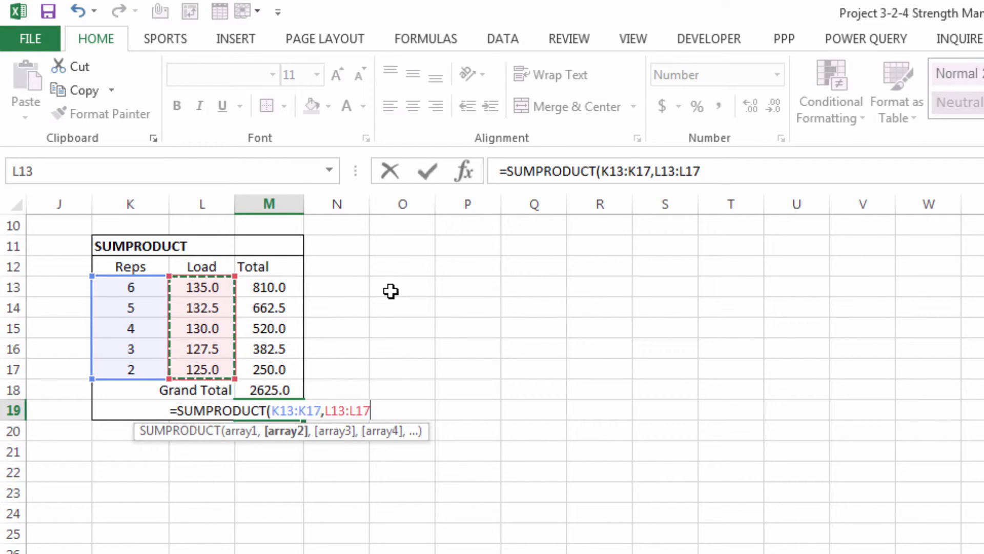
text())
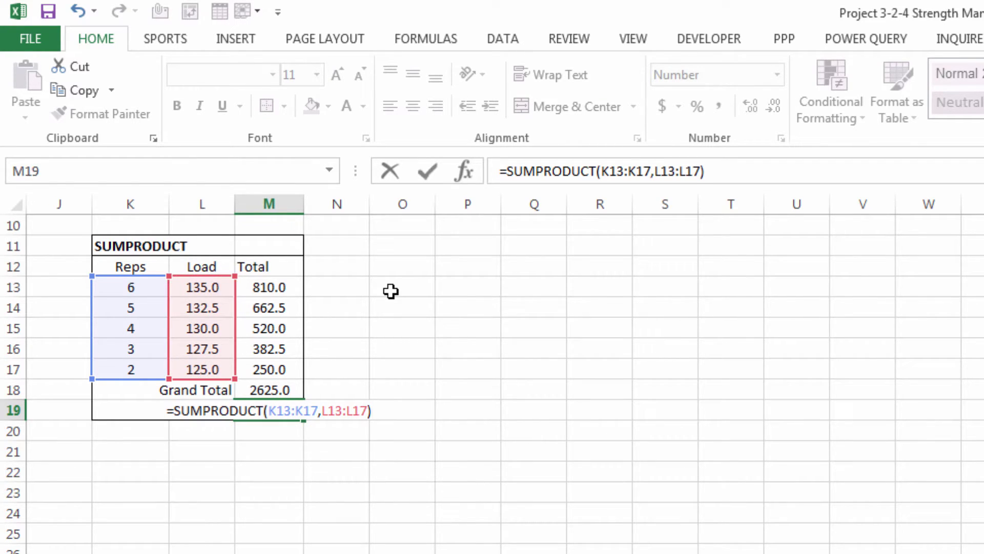
key(Return)
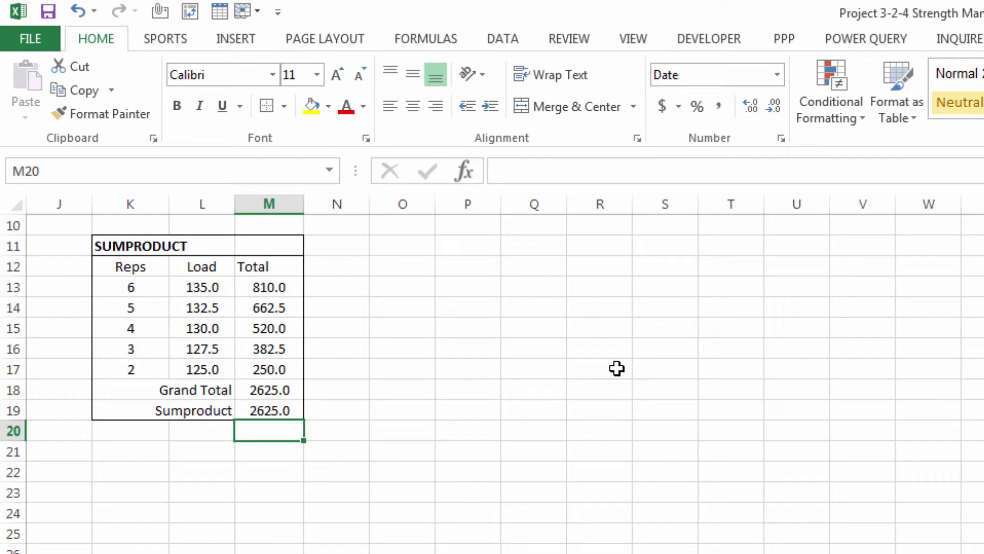
key(ctrl+Page_Up)
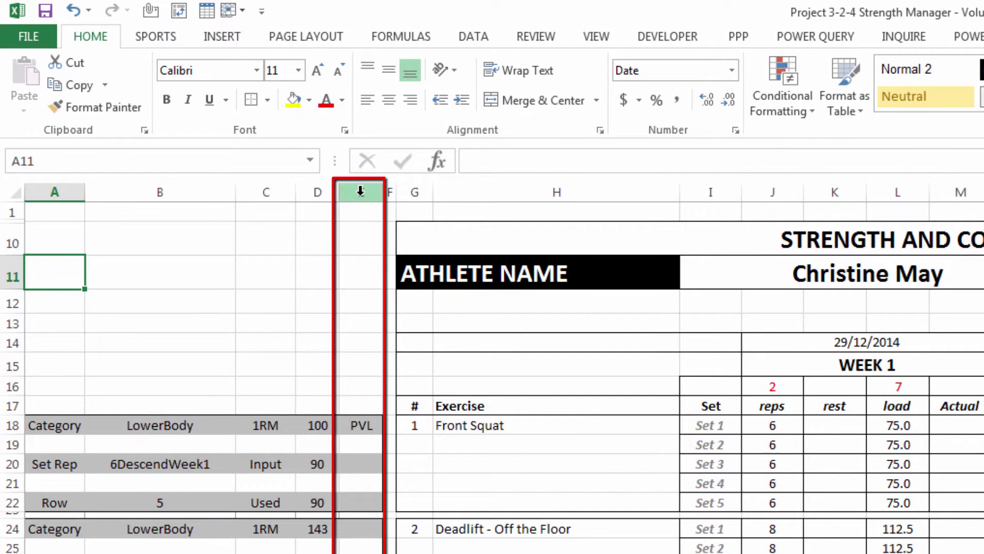
Step: Enter =SUMPRODUCT(J18:J22,L18:L22) in E19 for Front Squat's week 1 volume of 2250
click(363, 444)
click(362, 464)
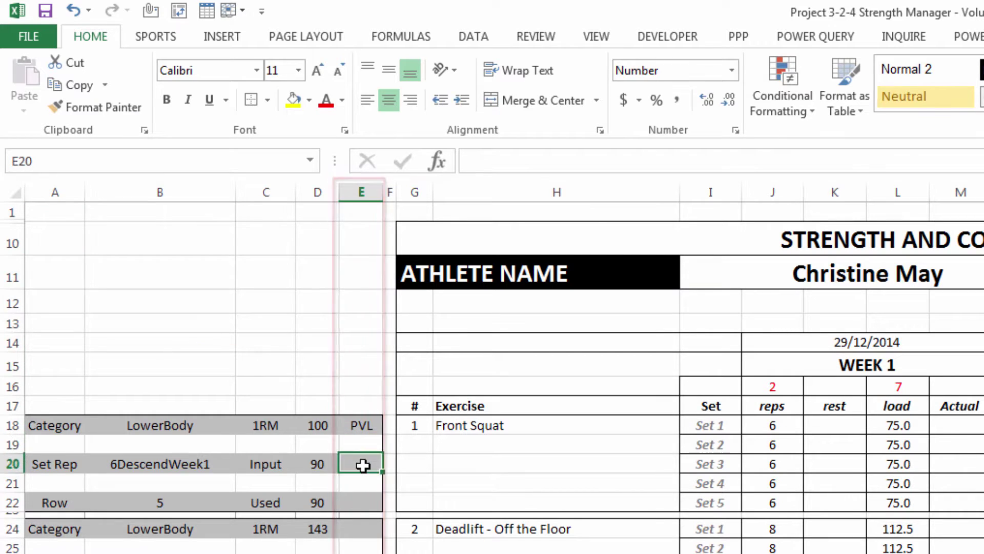
click(367, 482)
click(368, 501)
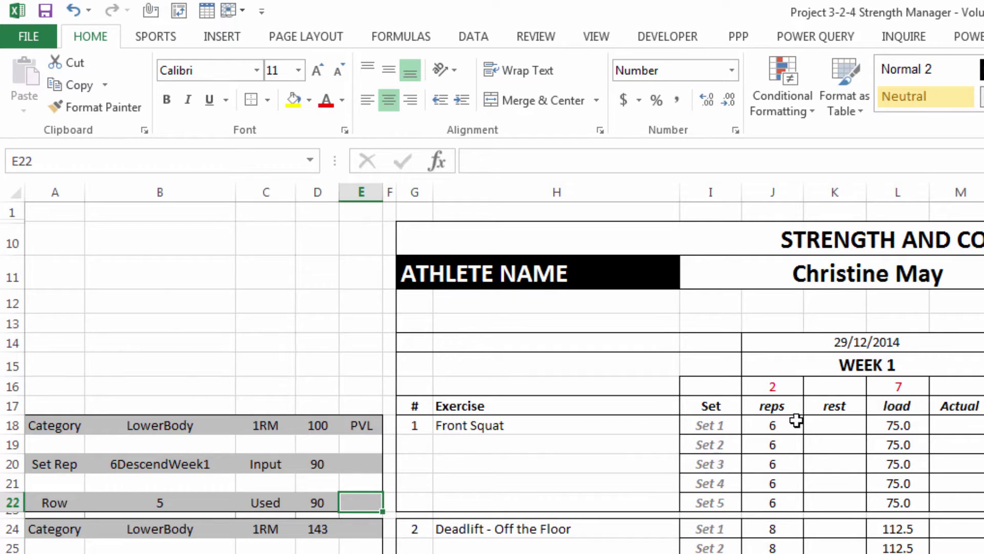
click(359, 445)
text(=sum)
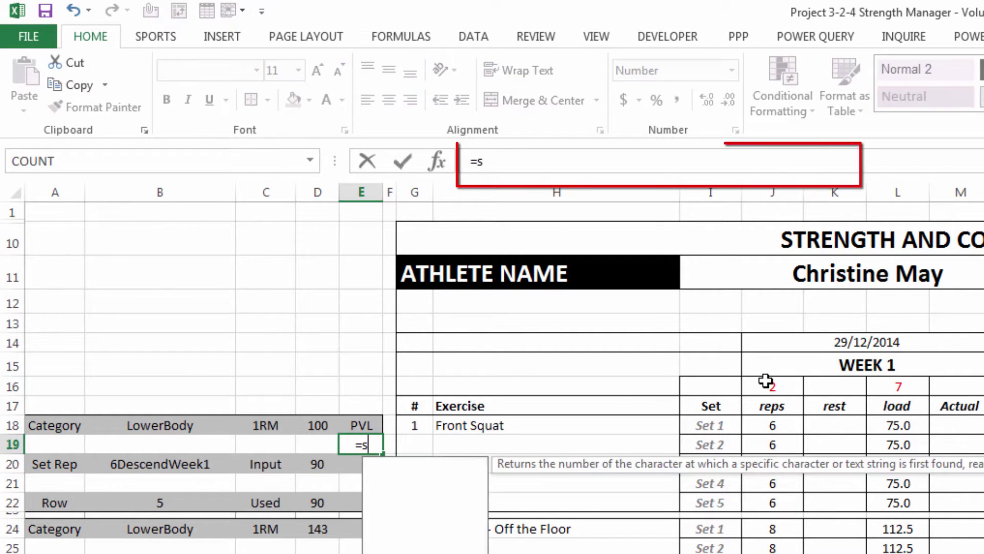
key(Down)
key(Down)
key(Down)
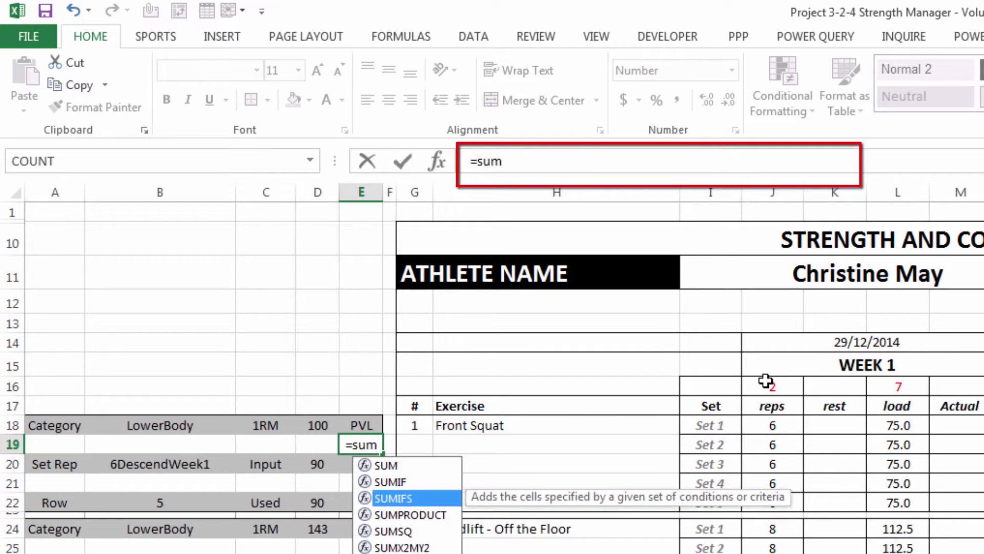
key(Tab)
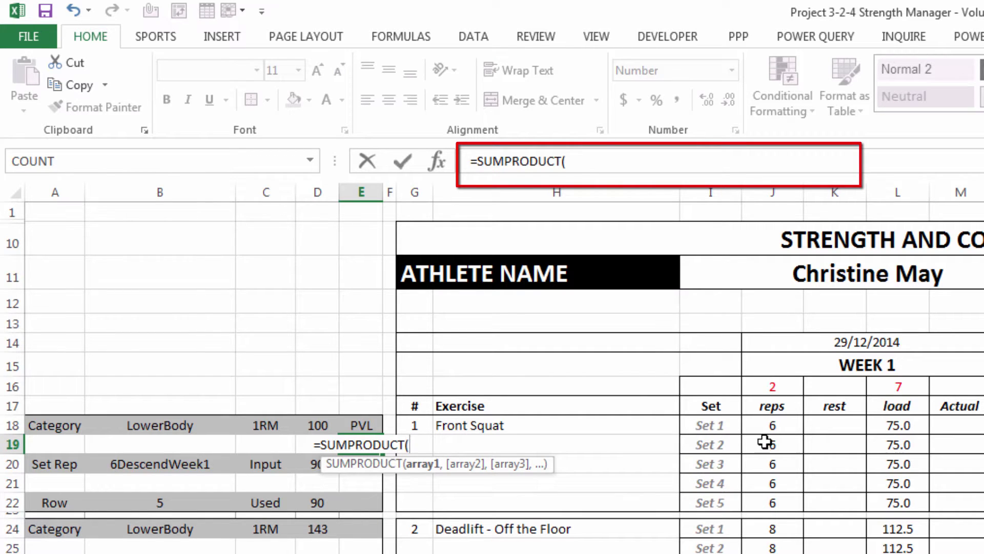
drag(772, 428, 795, 495)
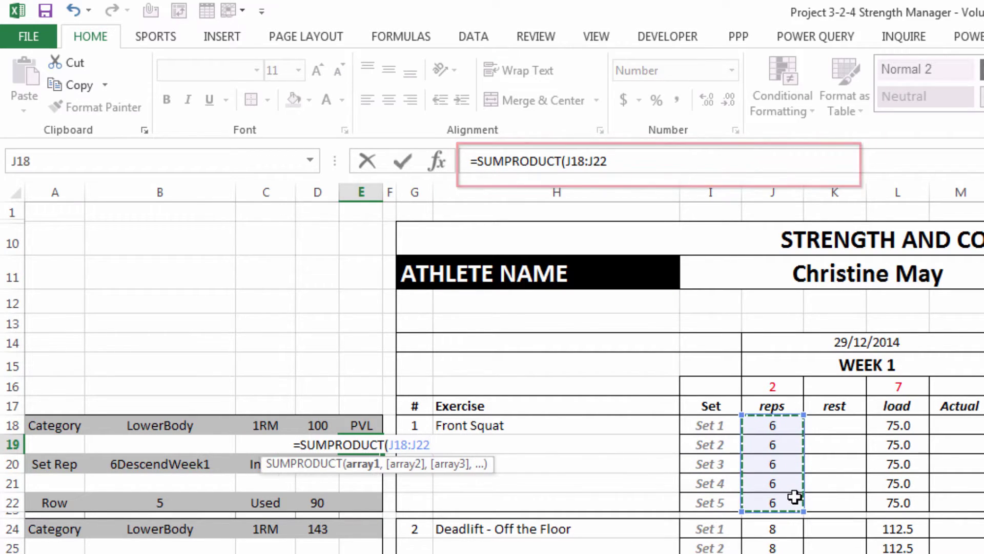
text(,)
drag(891, 430, 897, 496)
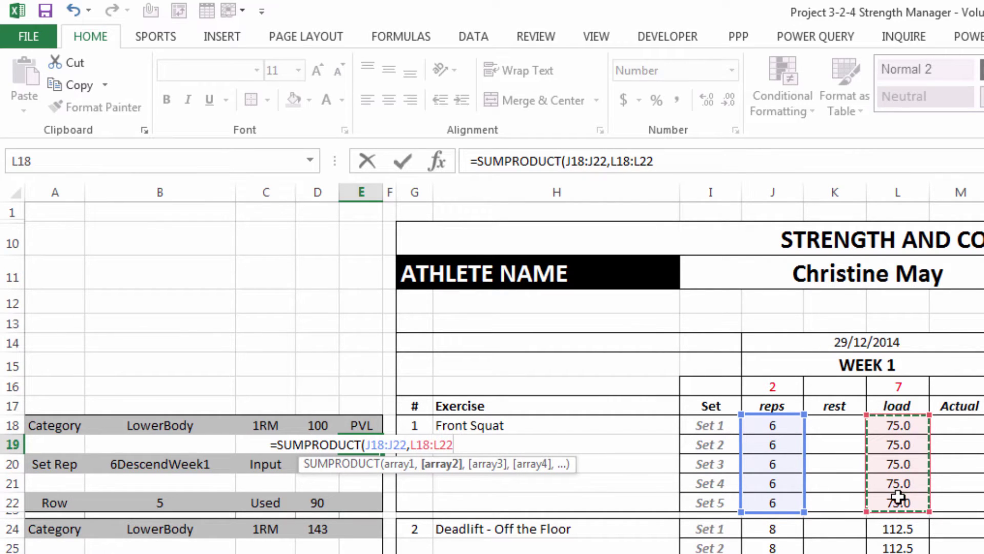
text())
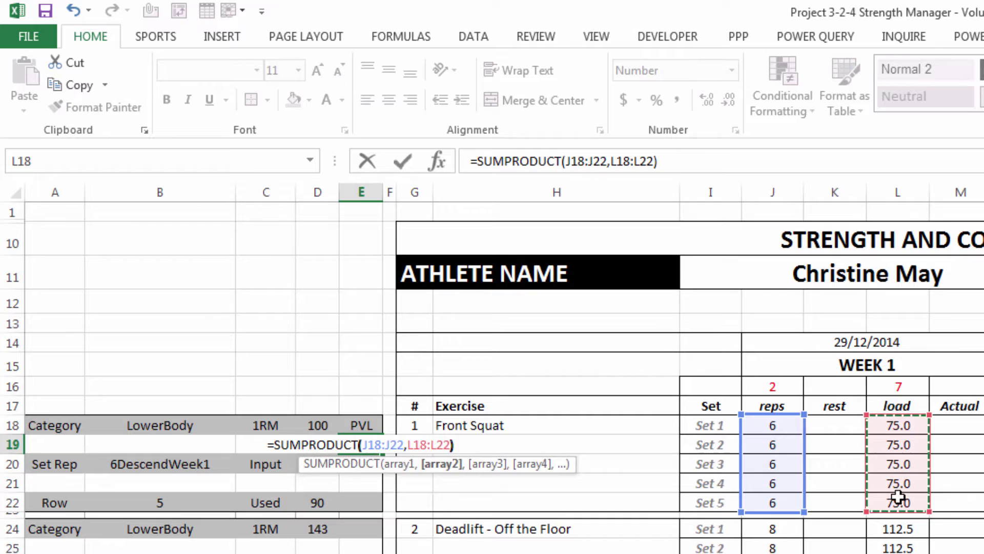
key(Return)
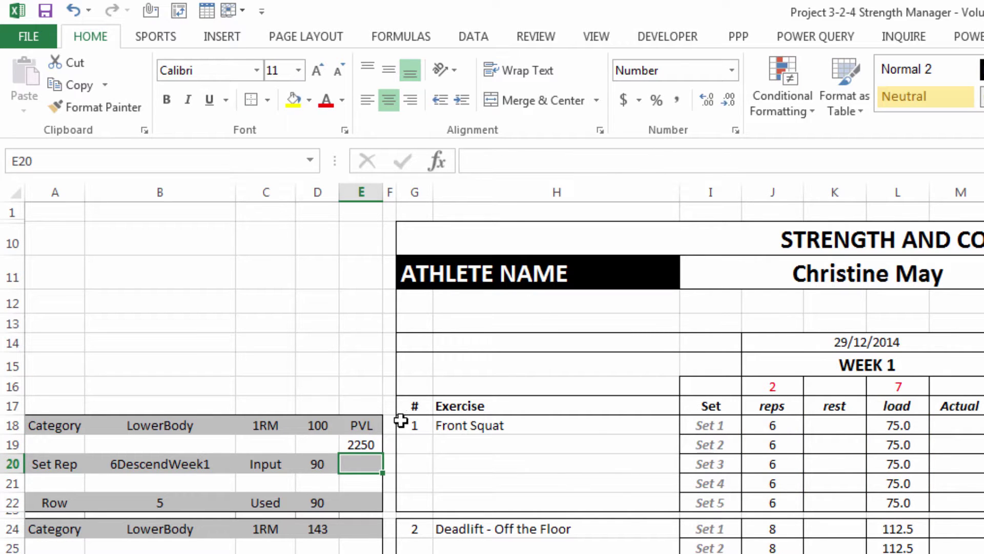
Step: Enter week 2 volume =SUMPRODUCT(N18:N22,P18:P22) in E20, giving 1938
text(=sum)
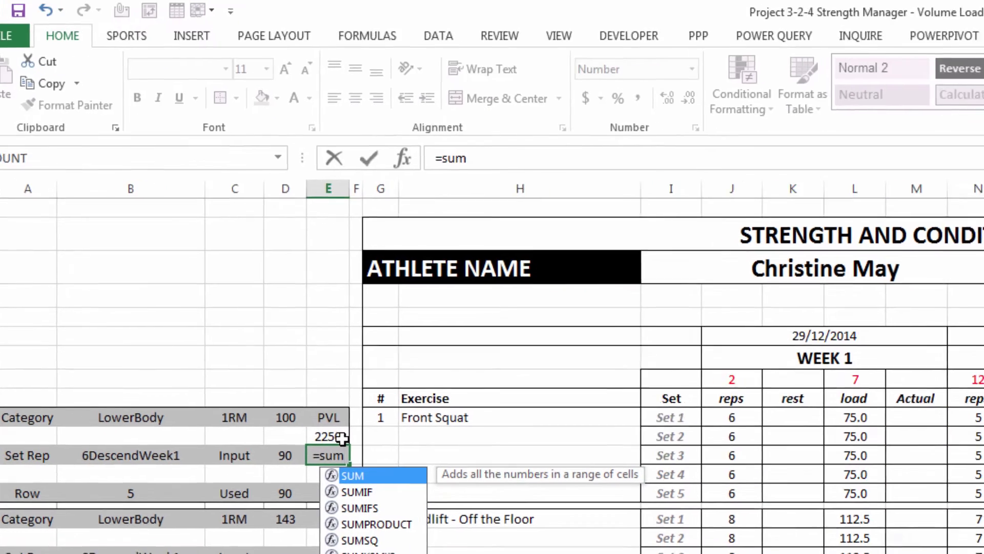
key(Down)
key(Down)
key(Down)
key(Tab)
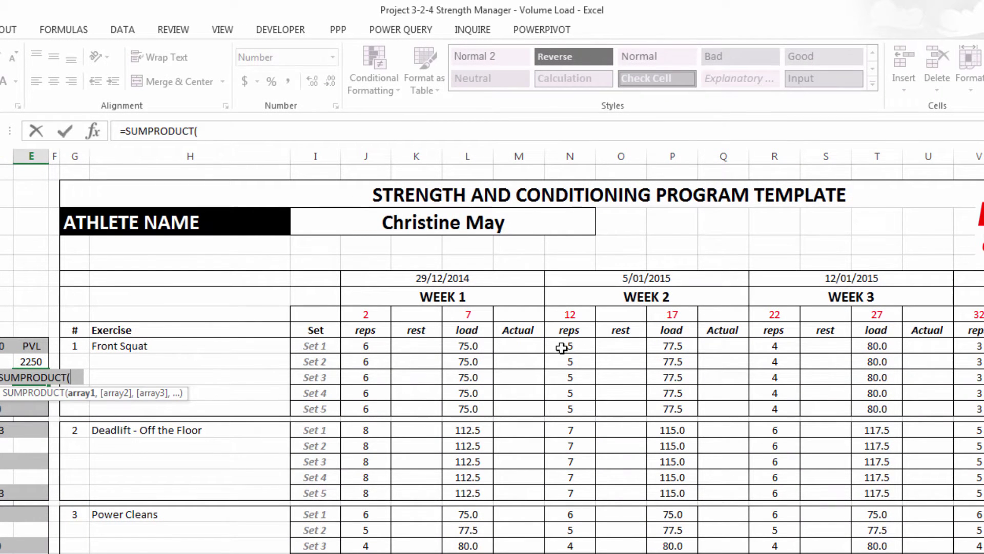
drag(568, 346, 571, 405)
text(,)
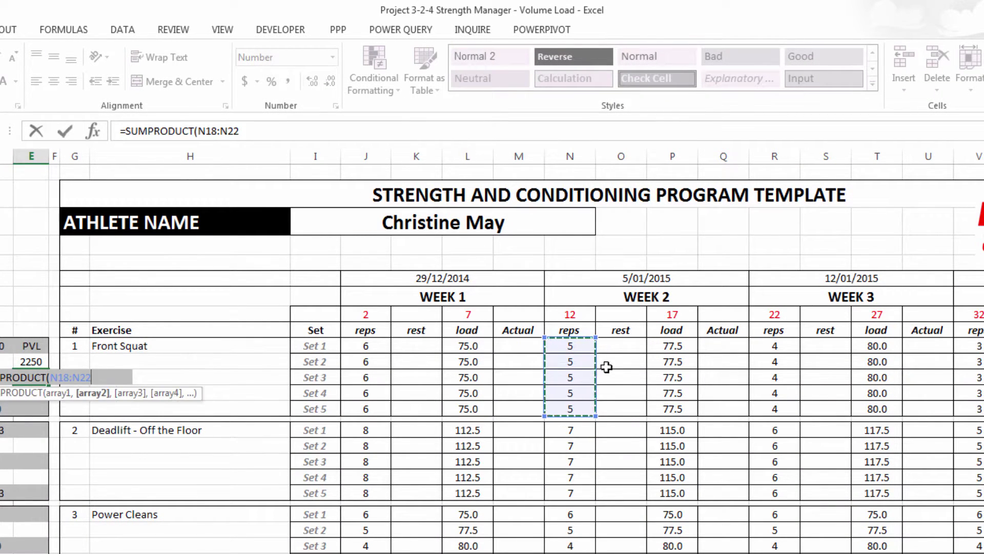
click(667, 348)
drag(667, 372, 670, 406)
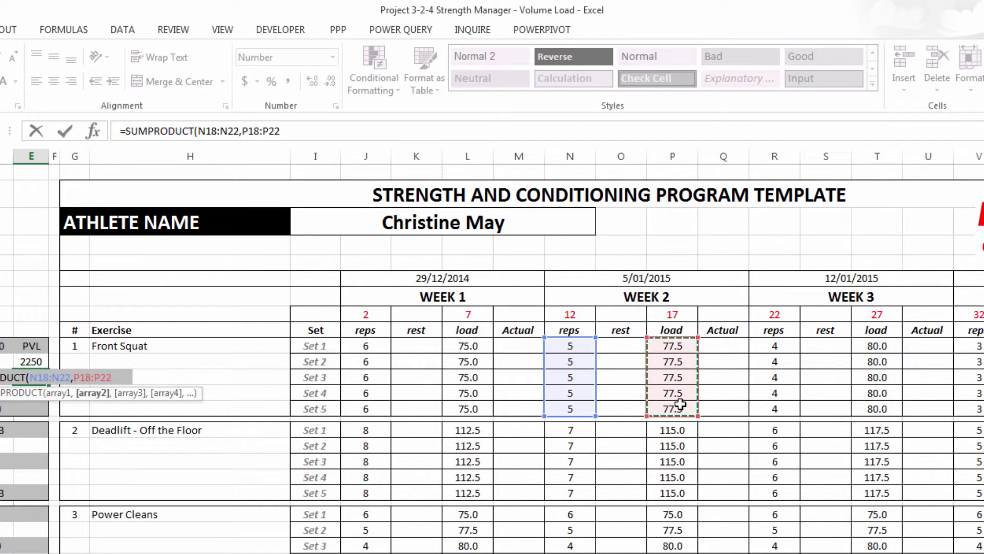
text())
key(Return)
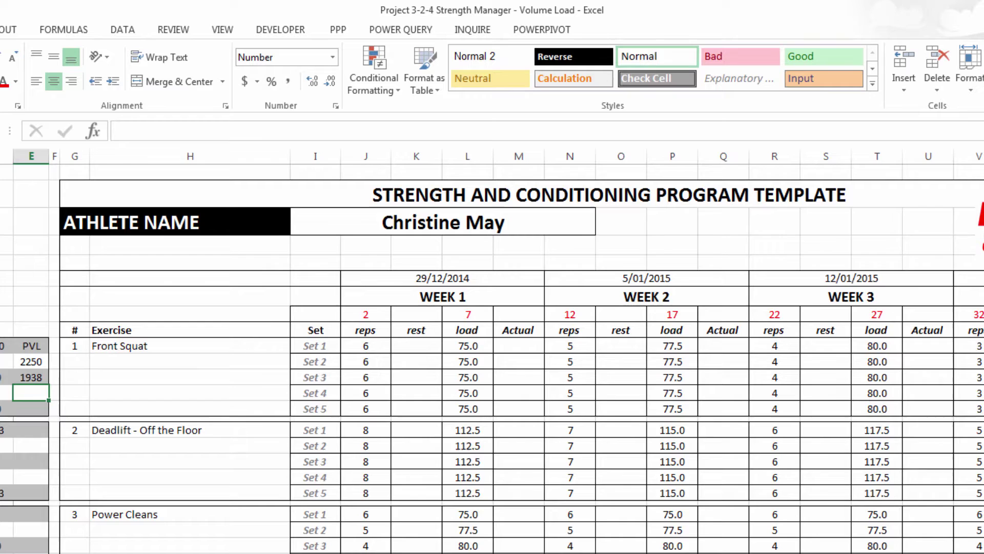
Step: Add weeks 3 and 4 SUMPRODUCT volumes from the R/T and V/X ranges, giving 1600 and 1238
scroll(536, 485, right, 4)
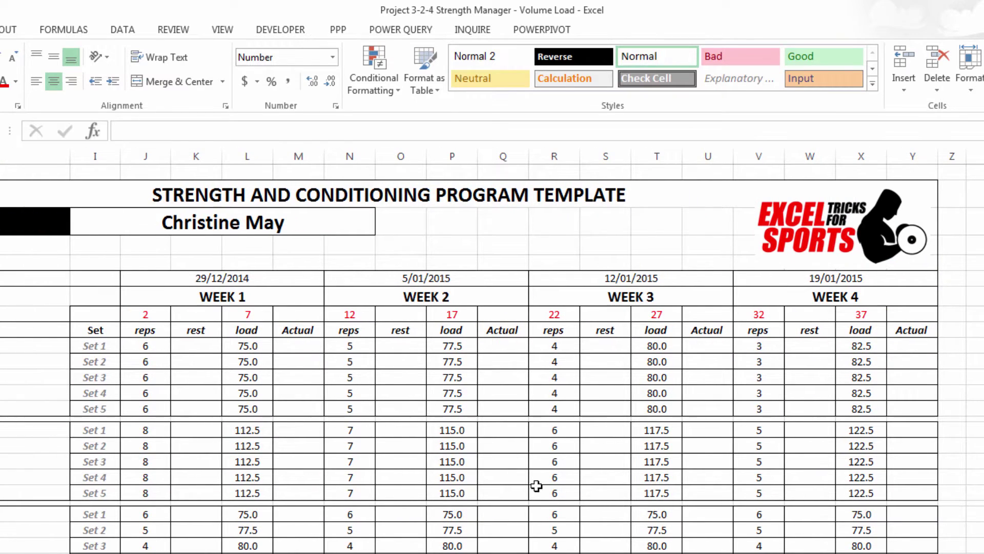
text(=sum)
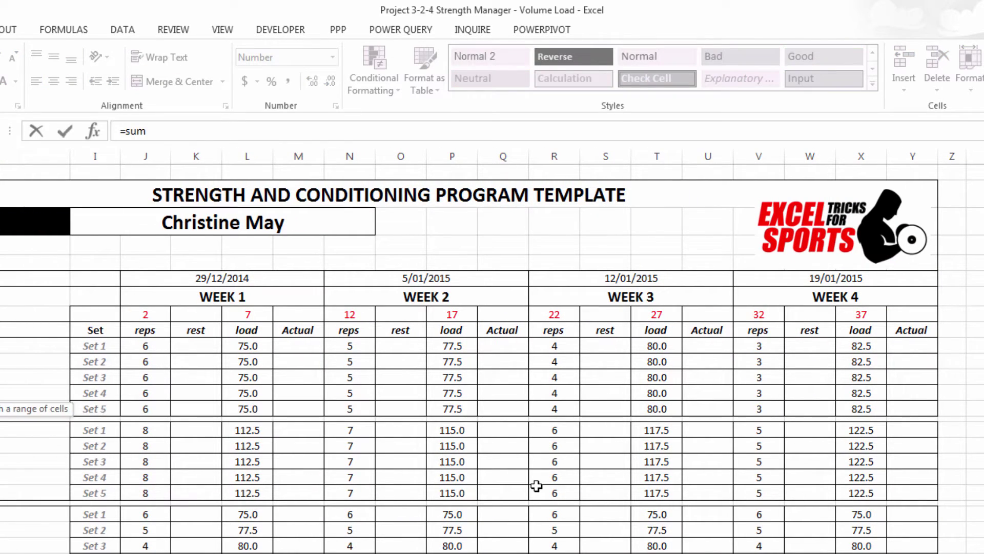
key(Down)
key(Down)
key(Down)
key(Tab)
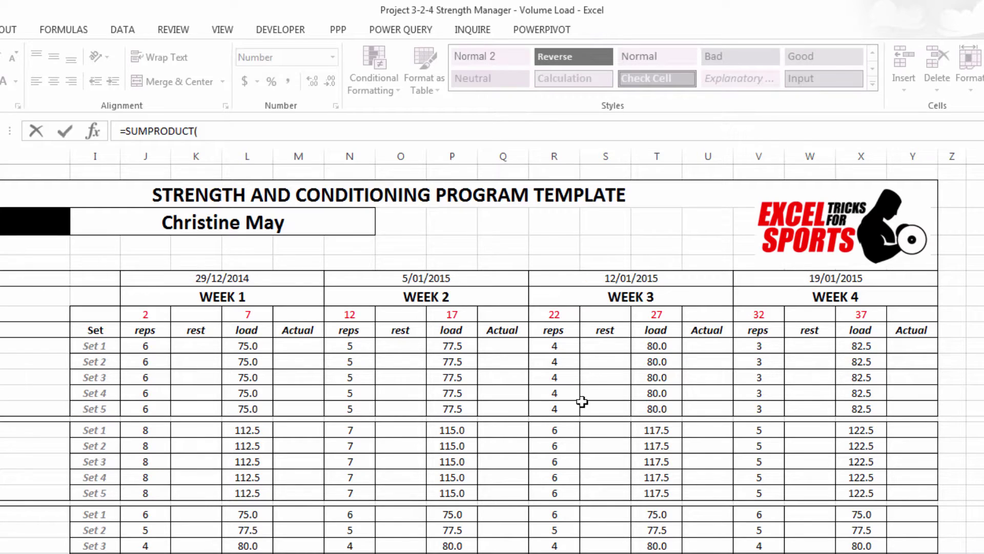
drag(555, 343, 566, 404)
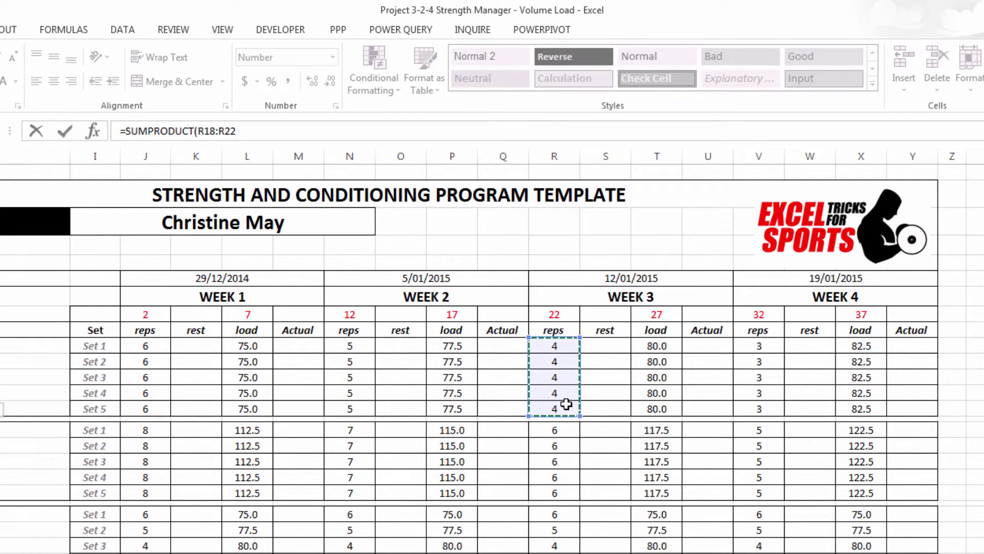
text(,)
drag(653, 346, 651, 405)
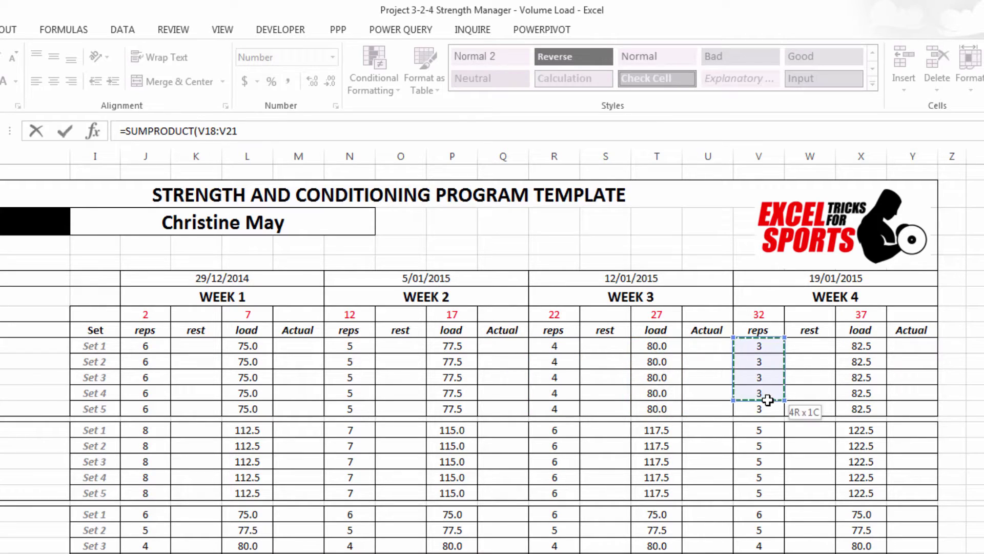
drag(767, 402, 764, 403)
text(,)
drag(844, 345, 860, 408)
key(Return)
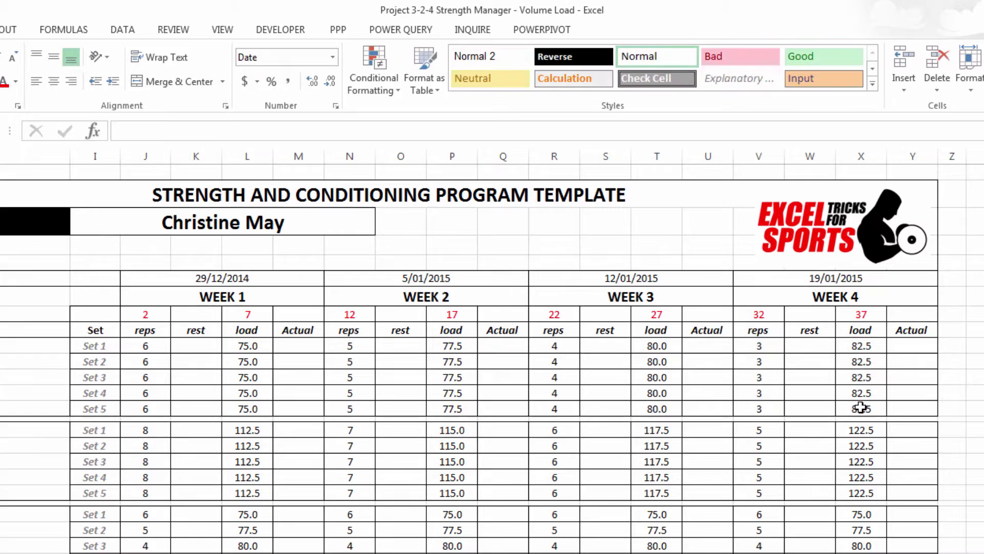
scroll(457, 322, left, 5)
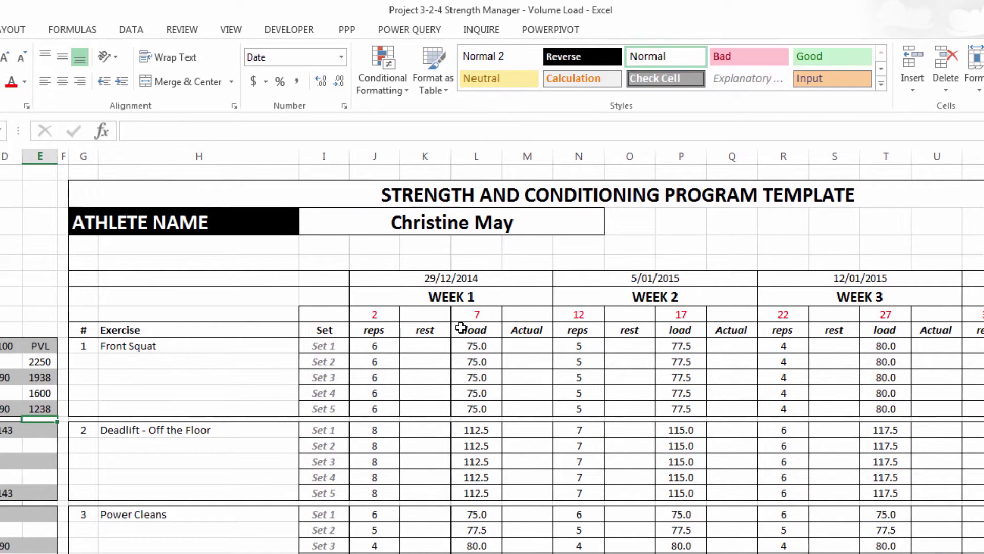
drag(295, 361, 297, 409)
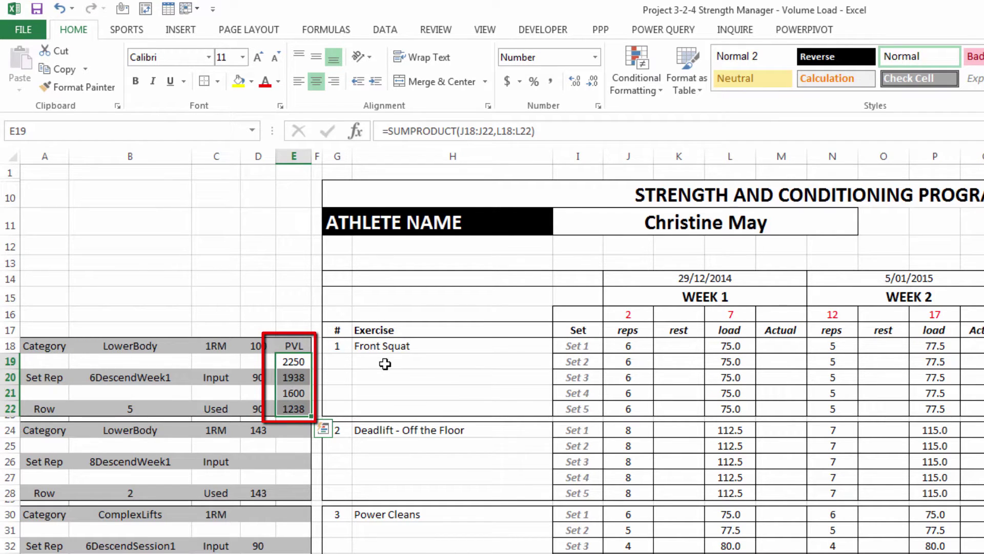
click(293, 362)
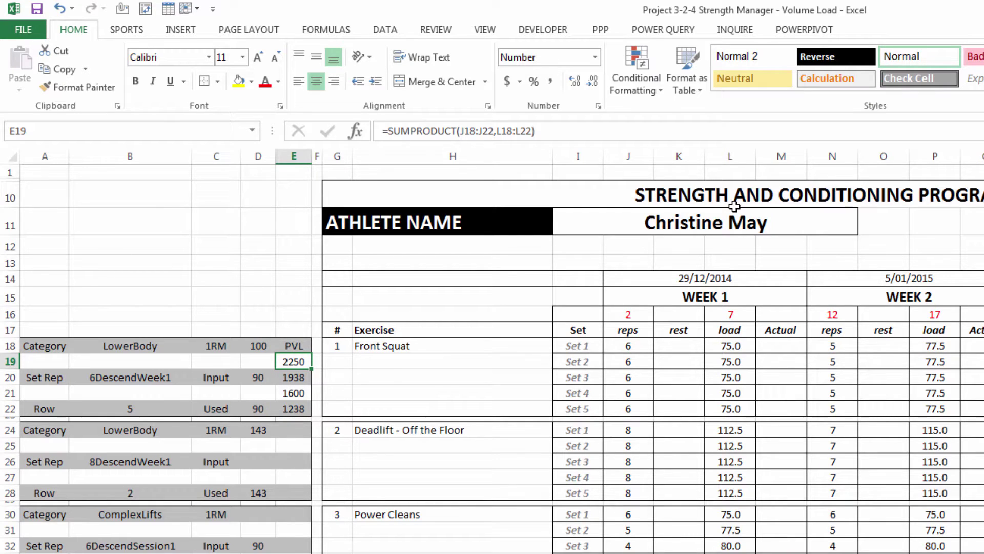
drag(300, 408, 300, 361)
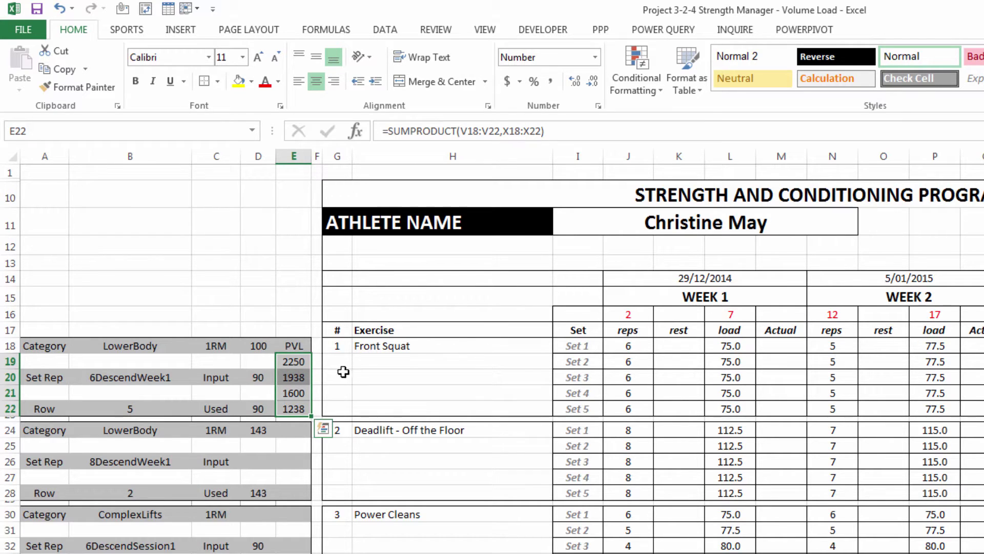
Step: Wrap E19's SUMPRODUCT in IFERROR with an empty "" fallback, still showing 2250
click(303, 362)
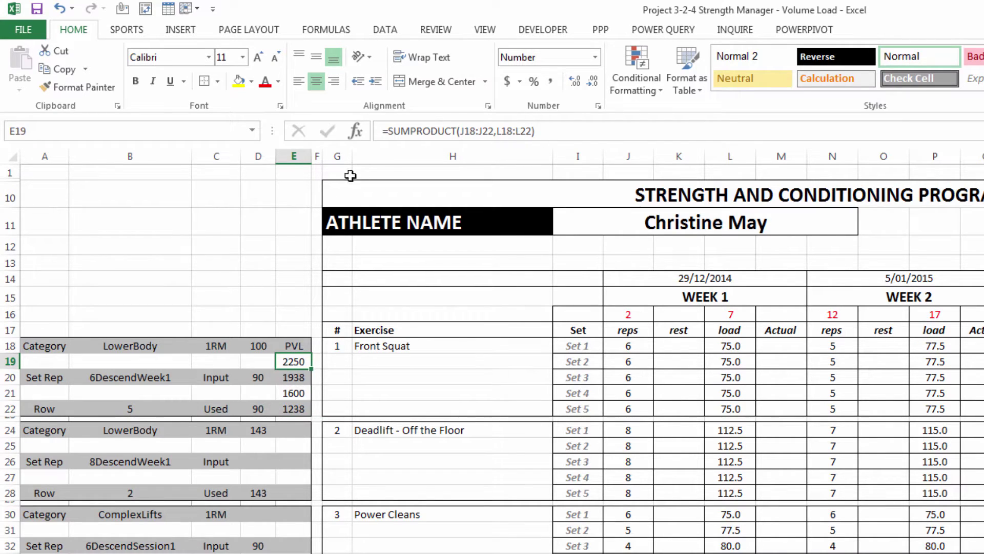
click(386, 133)
text(iferr)
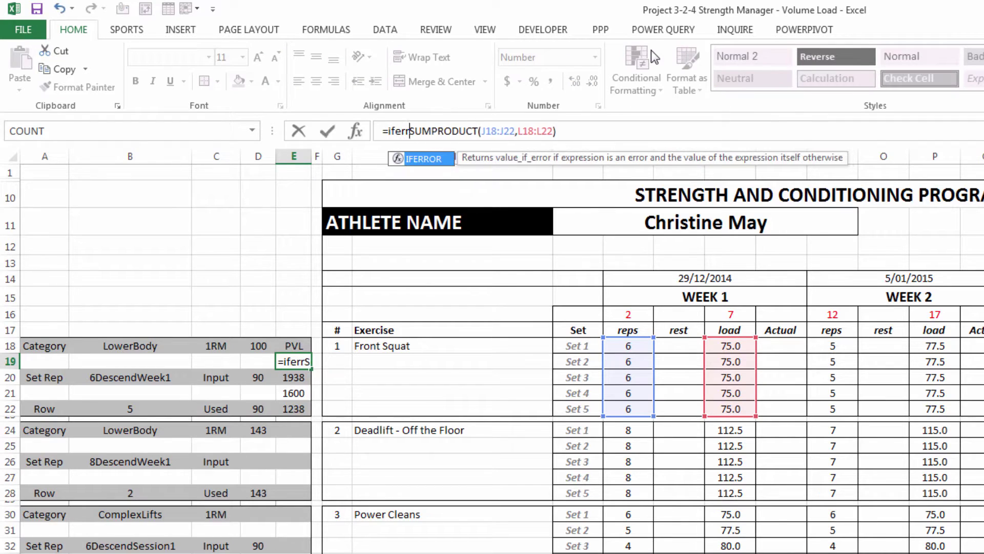
text(or()
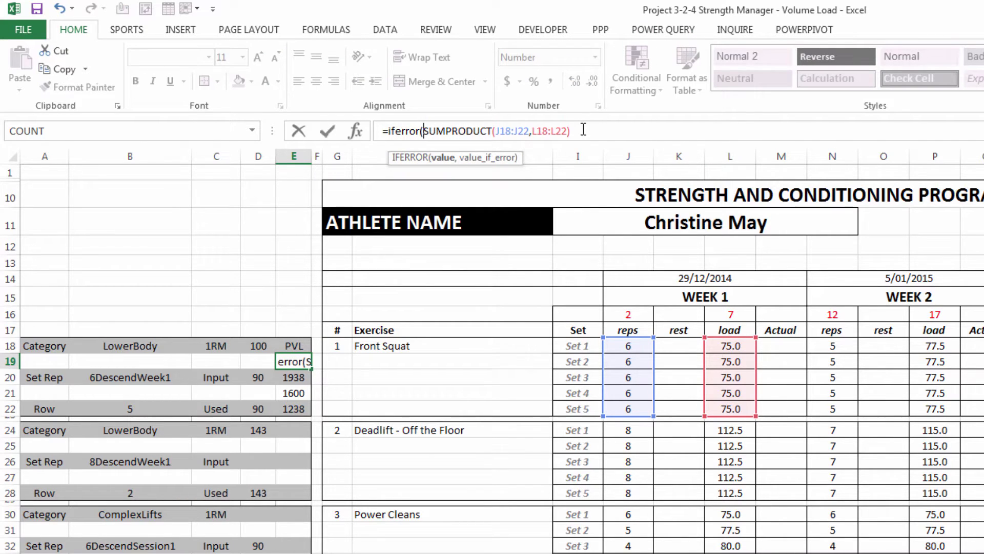
text(,""))
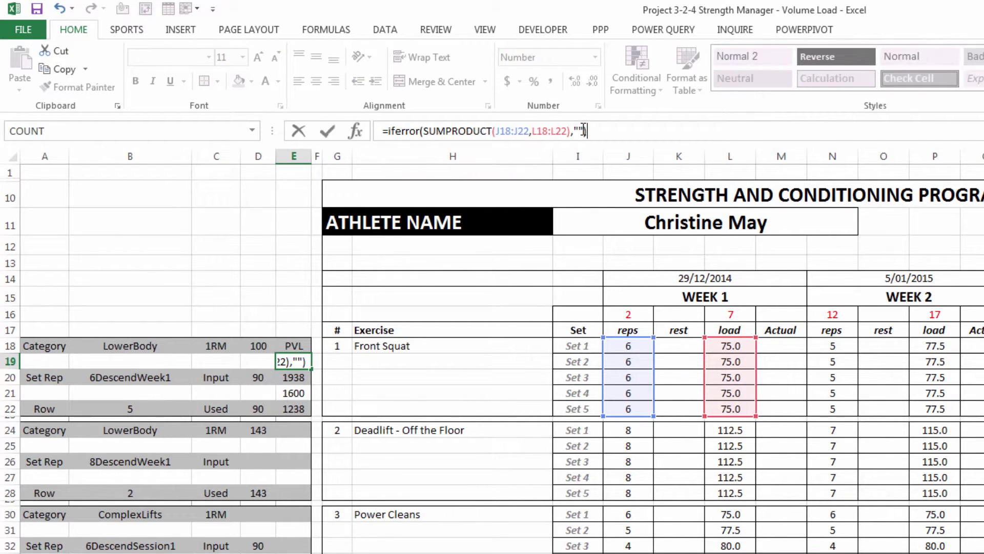
key(Return)
click(127, 29)
drag(293, 345, 288, 407)
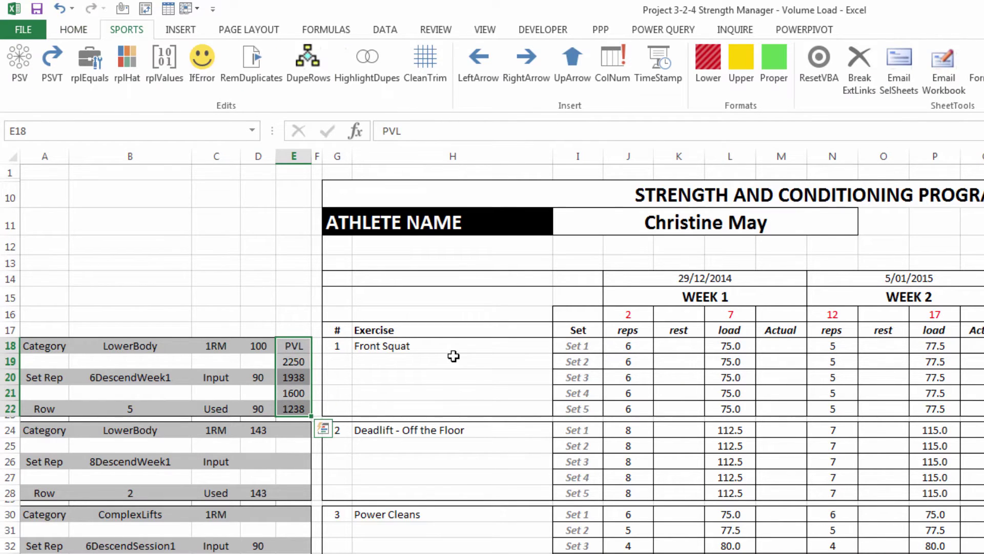
Step: Paste the PVL block into E24 beside Deadlift - Off the Floor and re-commit E25 and E27
key(ctrl+c)
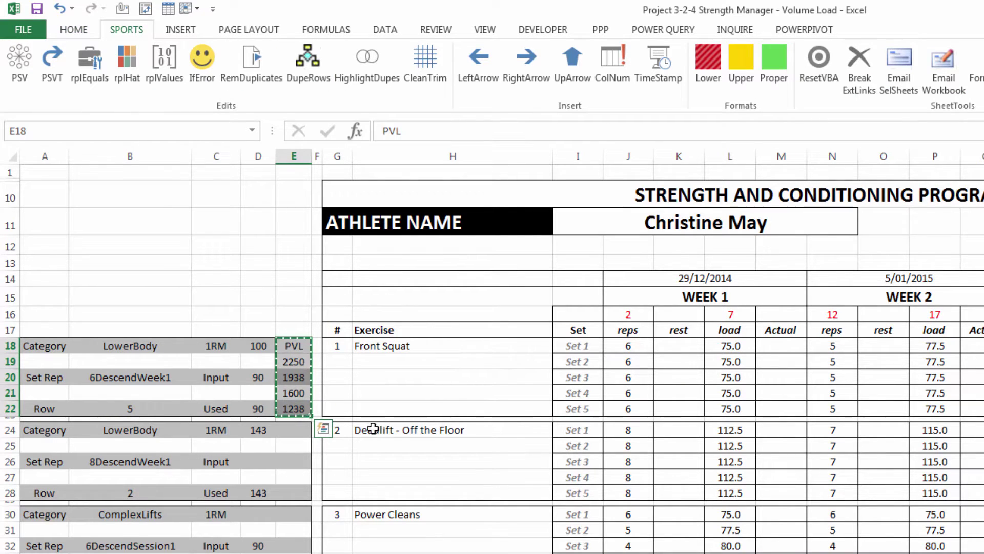
click(287, 434)
key(ctrl+v)
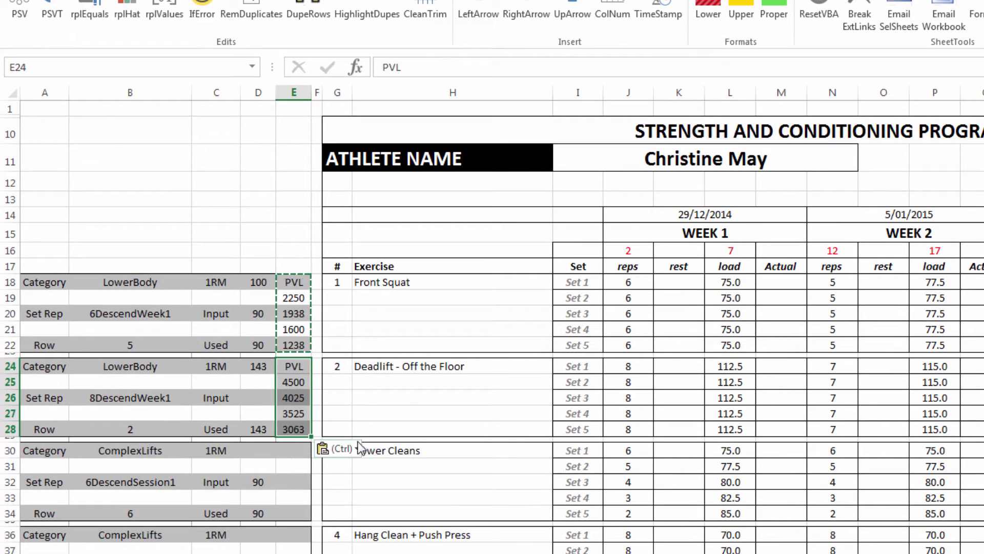
click(297, 383)
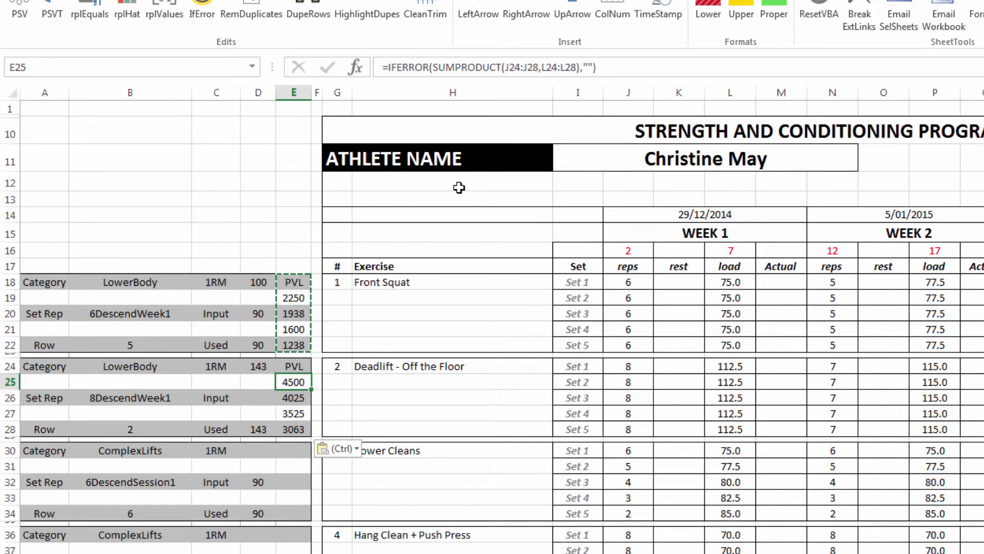
click(613, 68)
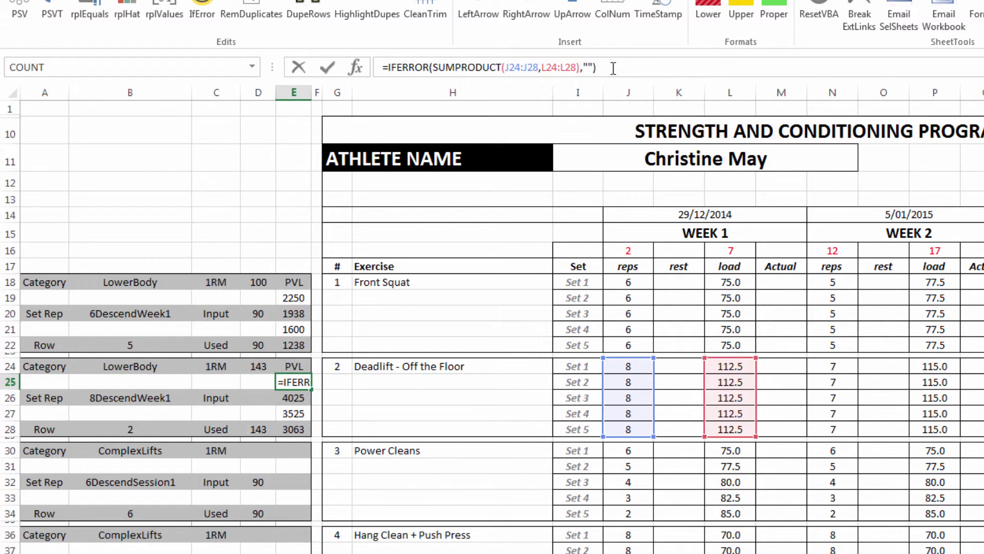
key(Return)
key(Down)
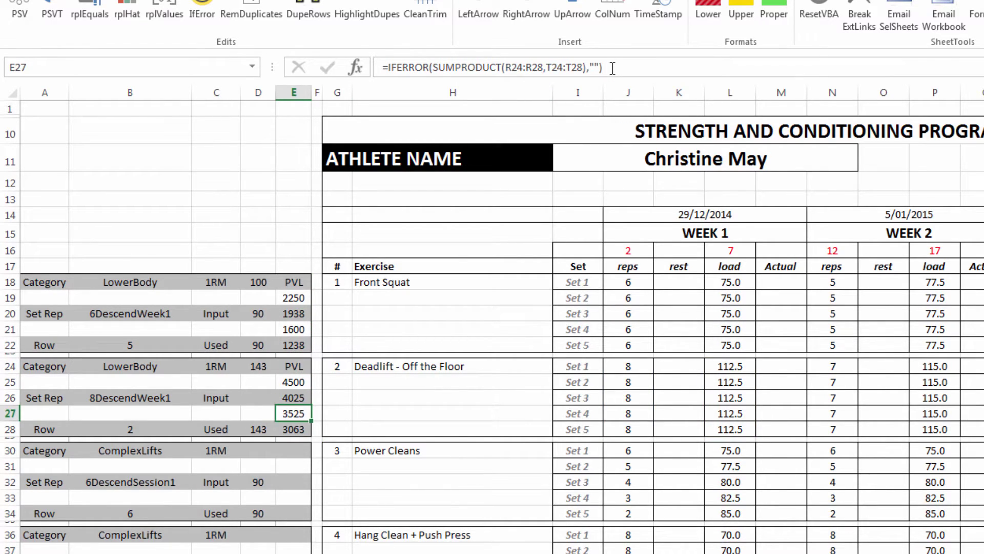
click(613, 68)
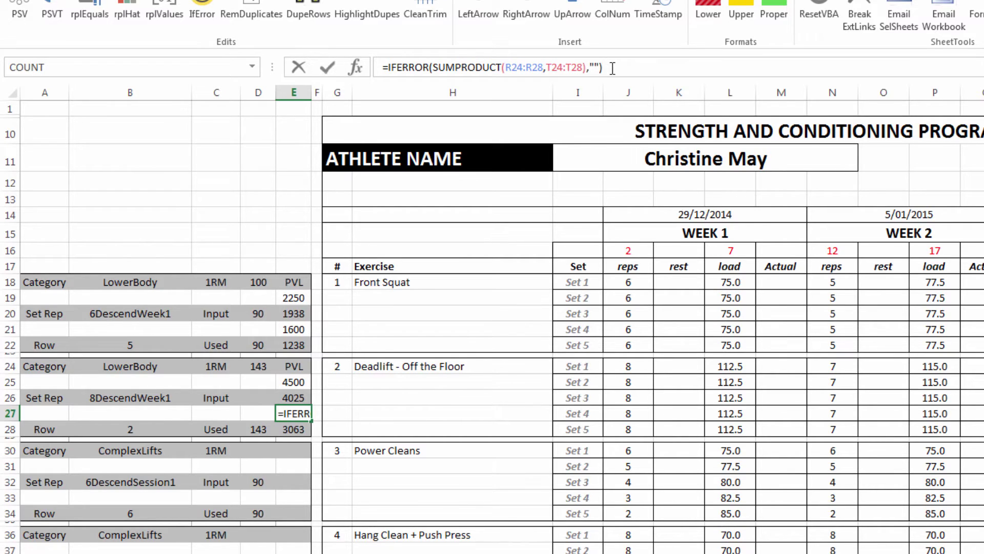
key(Return)
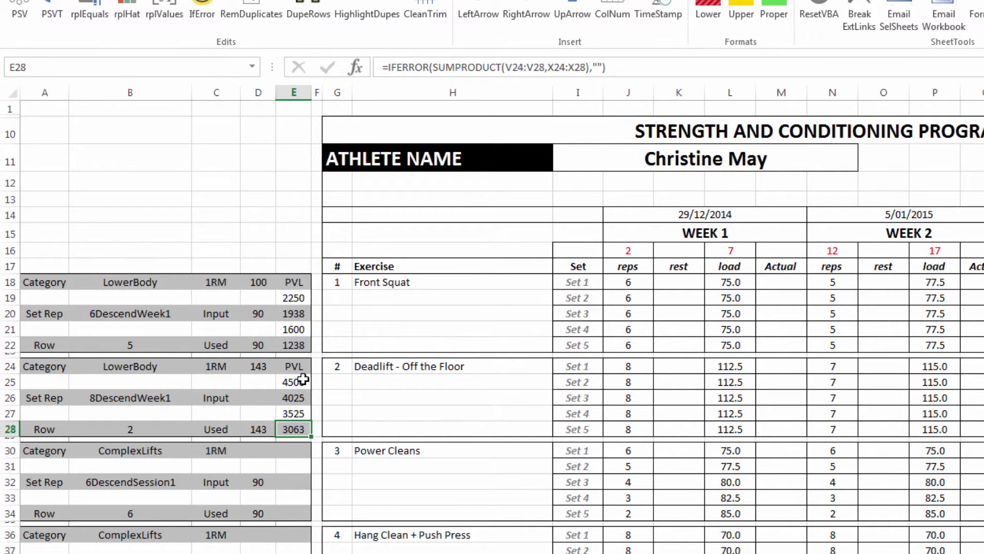
Step: Copy the Deadlift PVL block into E30, E36, E42, E48, E54 and E60
drag(295, 366, 295, 429)
key(ctrl+c)
click(293, 450)
key(ctrl+v)
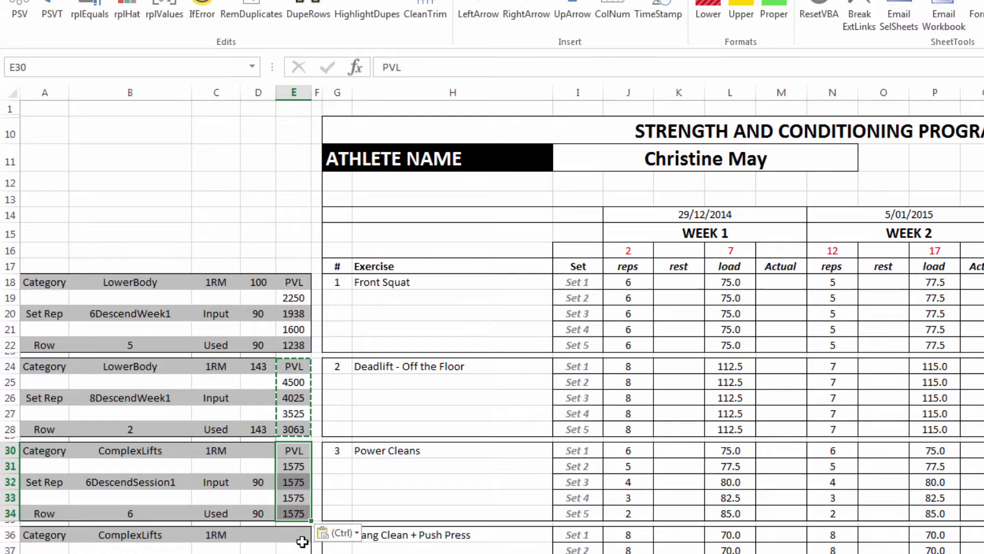
click(303, 542)
key(ctrl+v)
scroll(302, 513, down, 5)
click(293, 383)
key(ctrl+v)
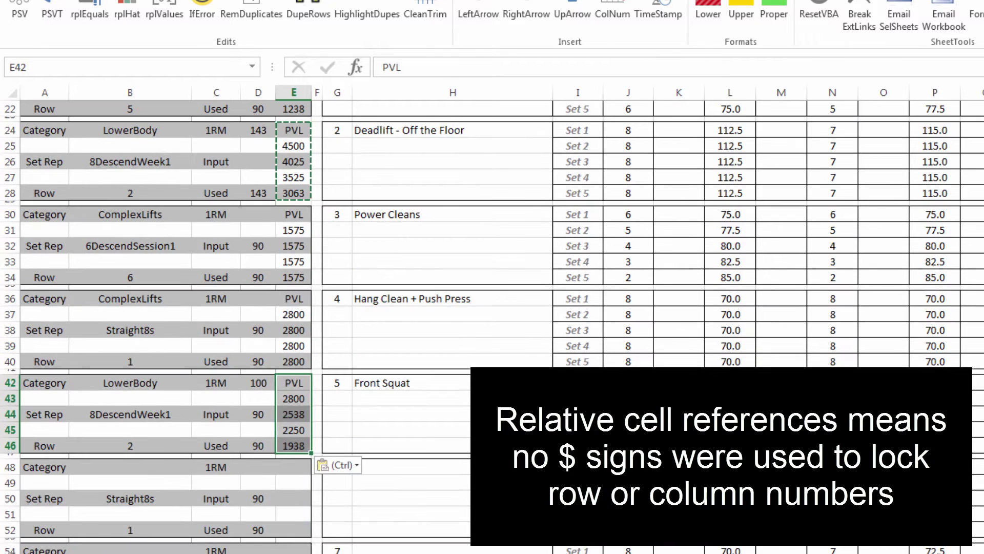
click(296, 467)
key(ctrl+v)
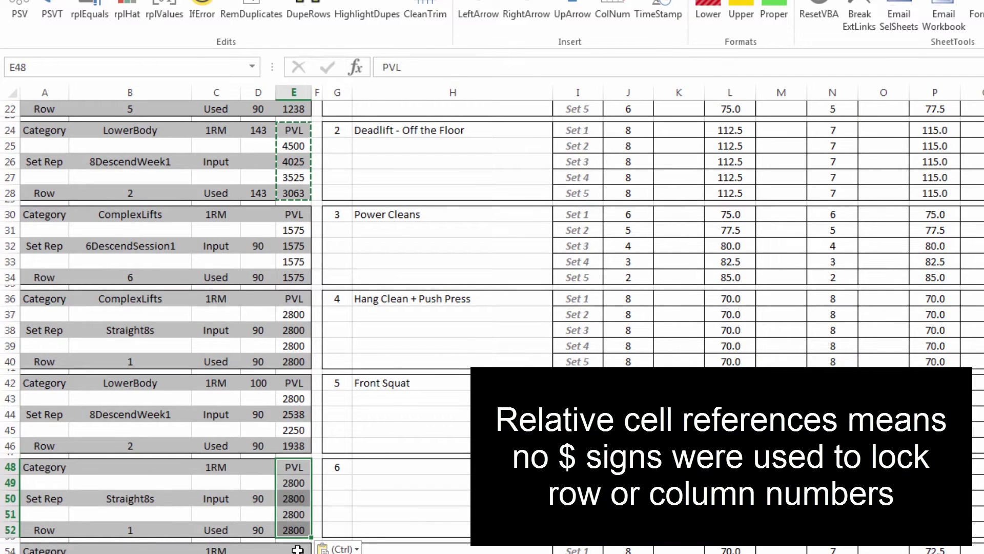
click(298, 549)
key(ctrl+v)
scroll(298, 543, down, 5)
click(302, 431)
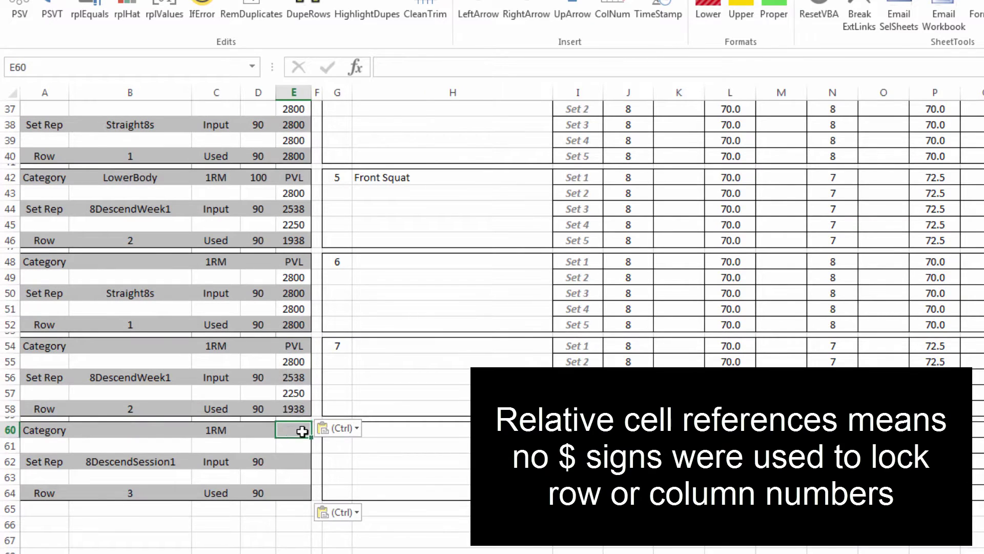
key(ctrl+v)
click(258, 477)
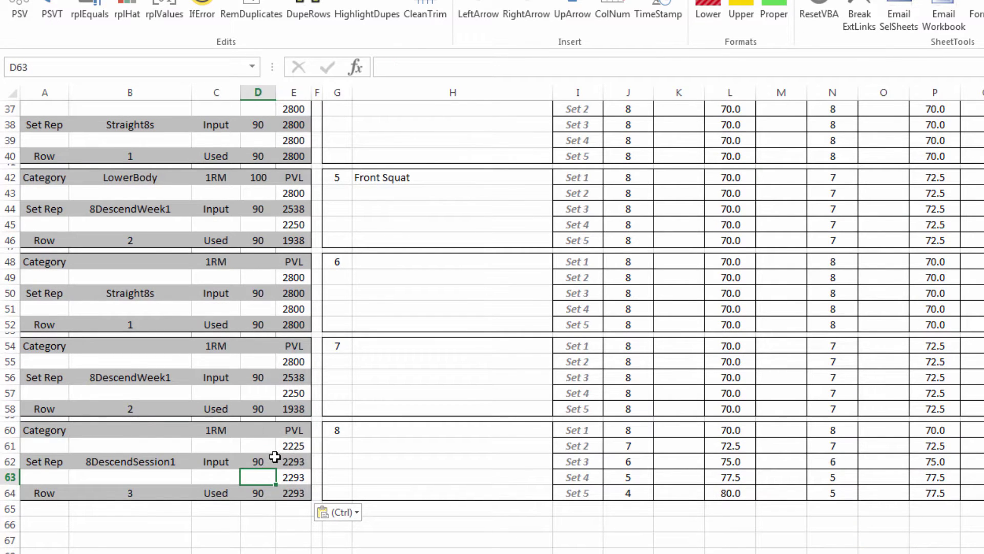
Step: Clear exercise 8's Input value of 90 in D62 and scroll back up the sheet
click(260, 461)
scroll(341, 434, down, 5)
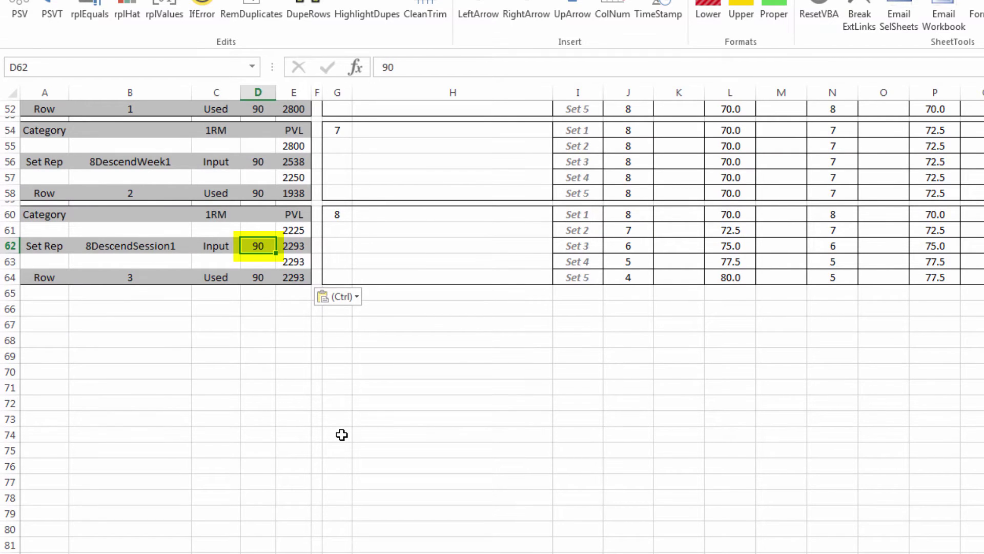
key(Delete)
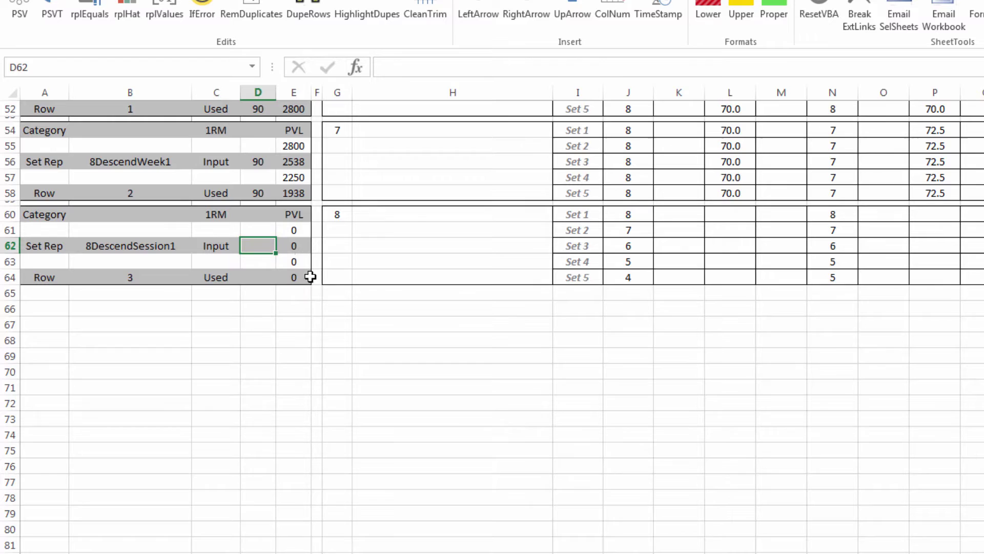
scroll(307, 287, up, 10)
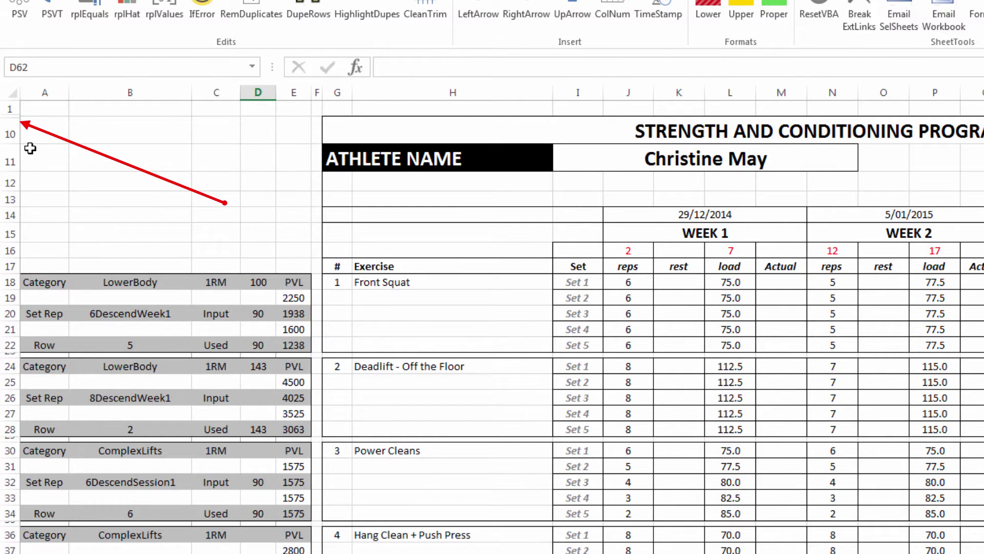
Step: Unhide rows 2–9 to reveal the WEEK 1–4 summary table with its dates
drag(10, 131, 10, 107)
right_click(9, 108)
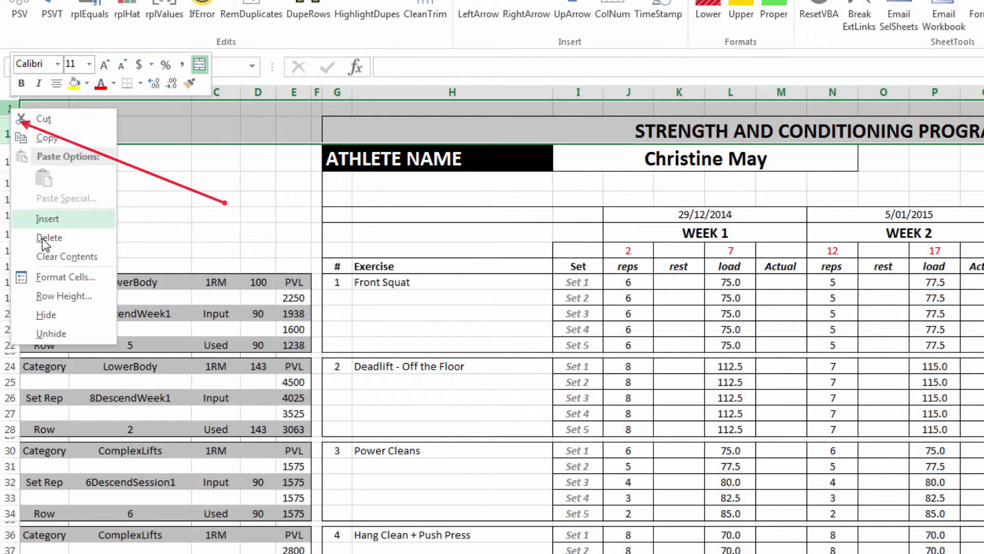
click(62, 334)
drag(570, 170, 571, 157)
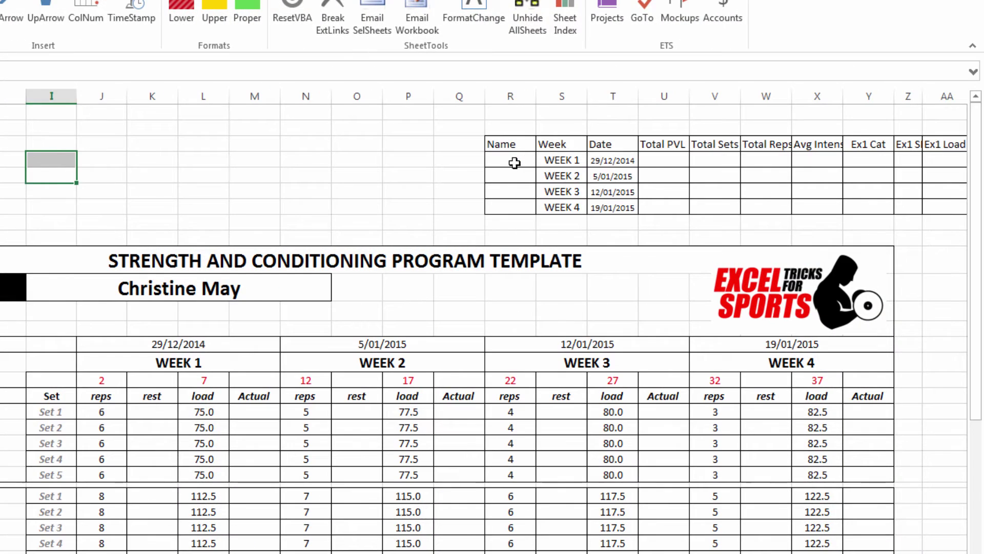
click(510, 160)
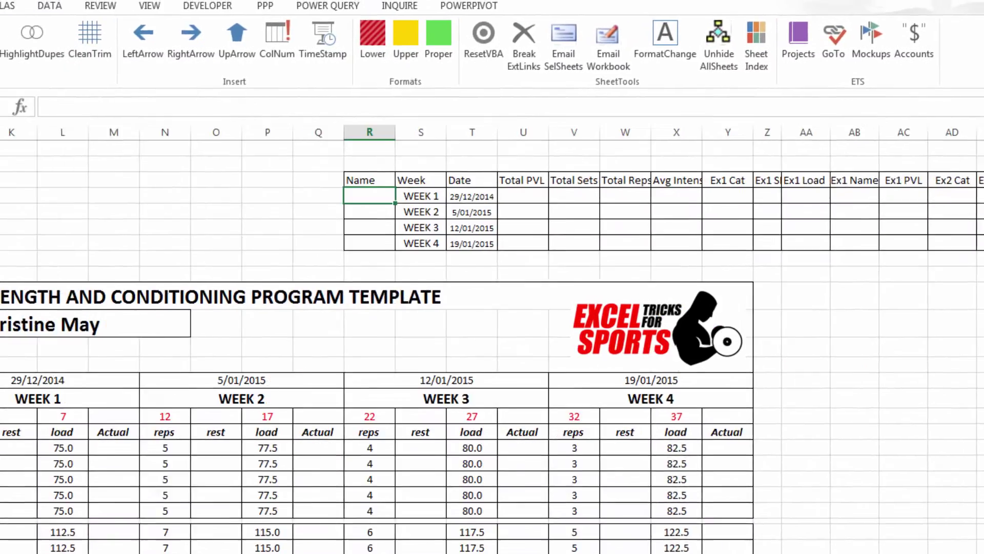
scroll(492, 351, right, 1)
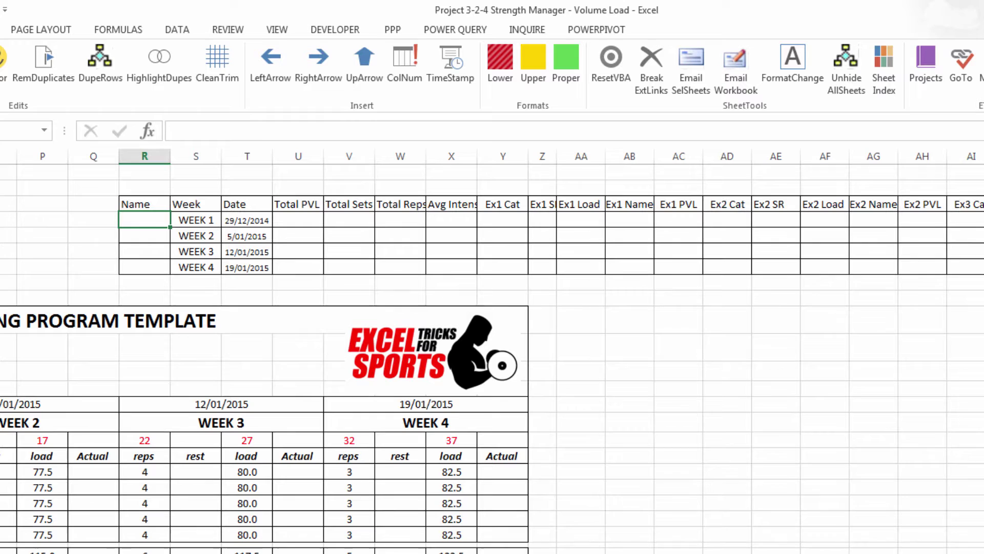
scroll(367, 345, left, 5)
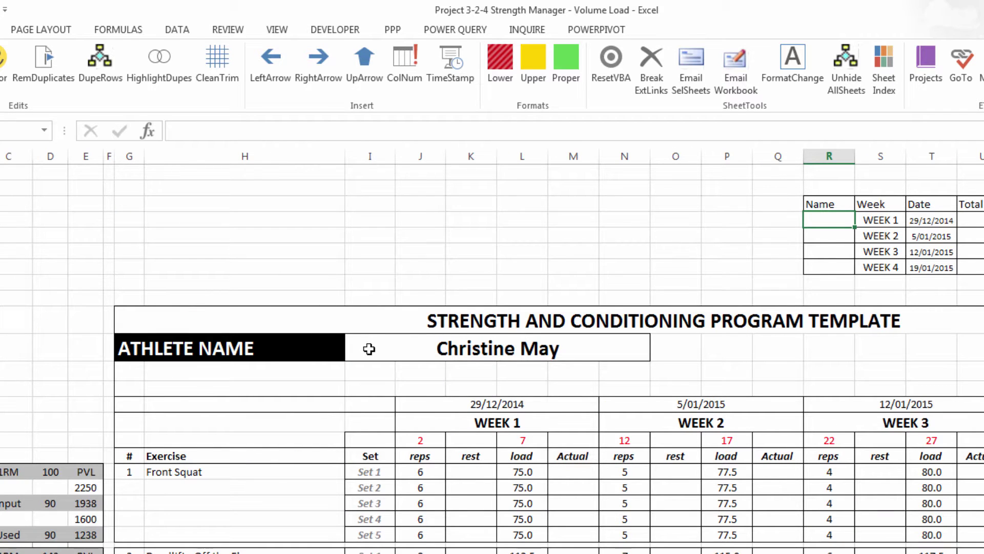
Step: Name the athlete name cell I11 'v4WeekName' through the Name Box
click(363, 356)
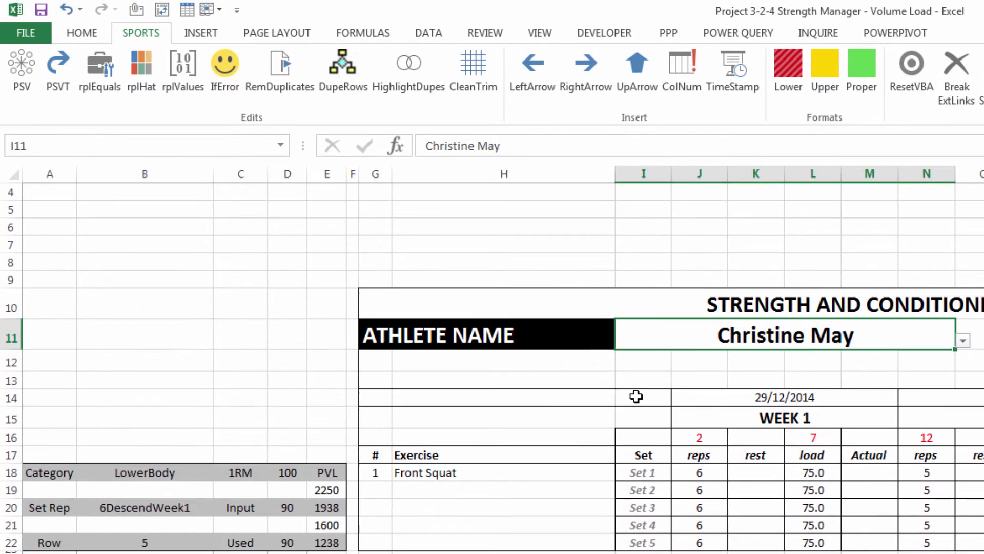
click(87, 145)
text(v)
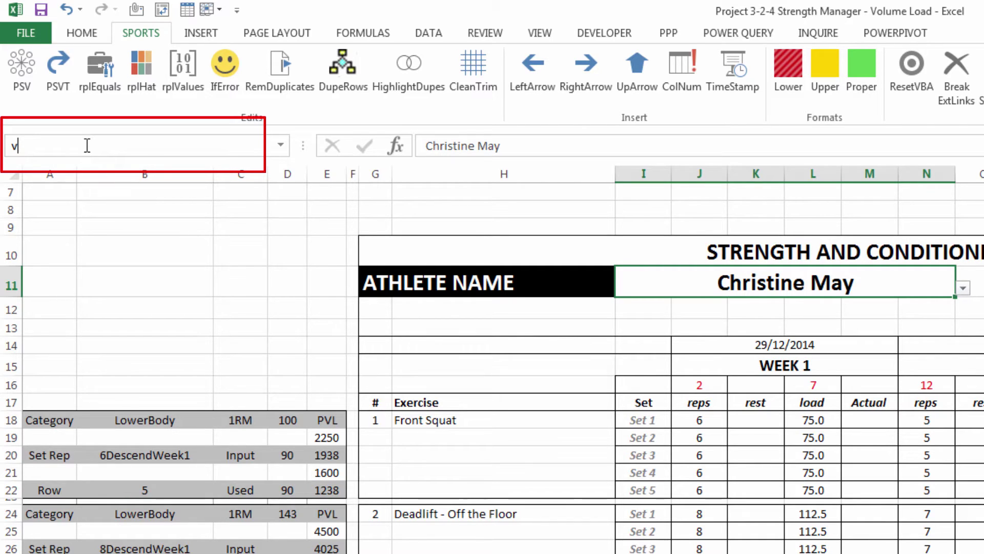
text(4WeekName)
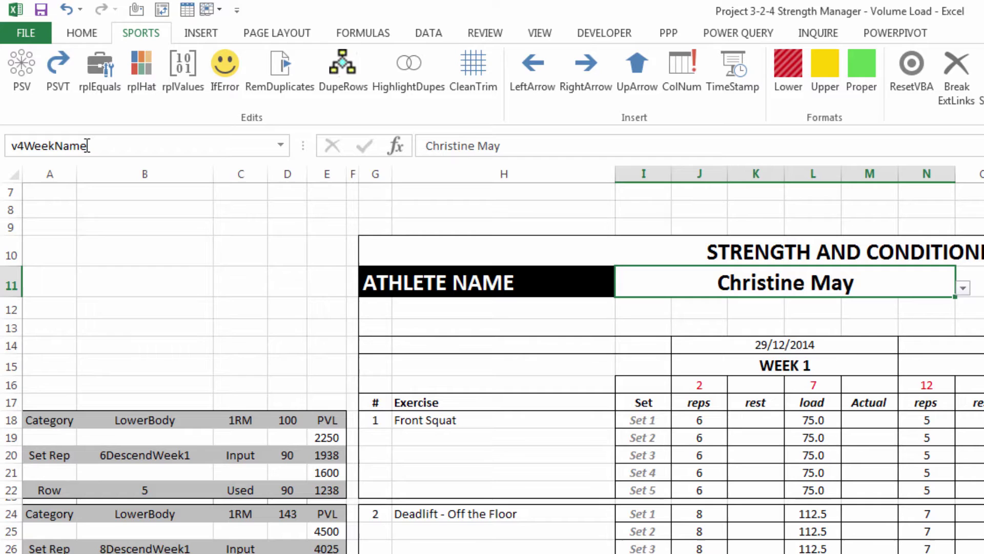
key(Return)
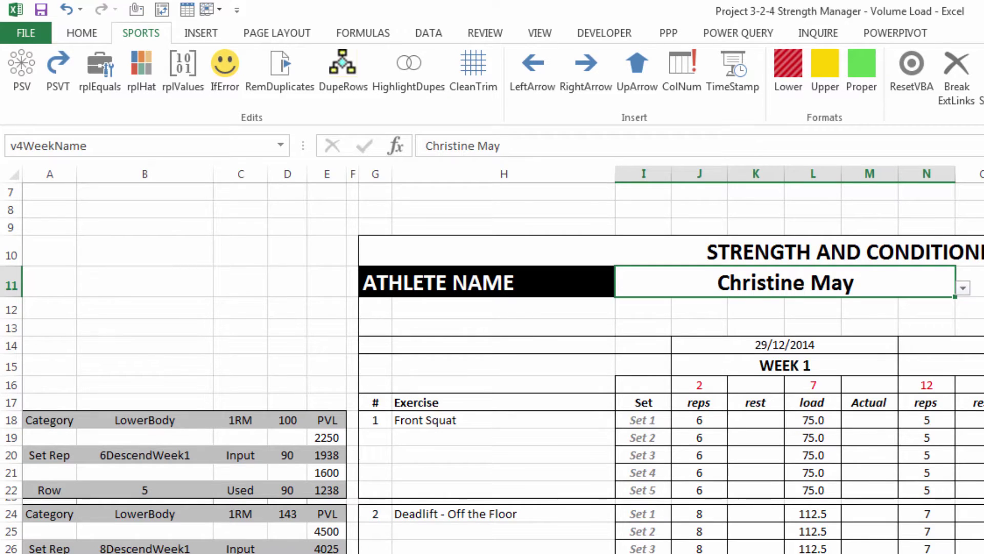
Step: Link R4 under the Name heading to the athlete name with =v4WeekName
scroll(492, 367, up, 2)
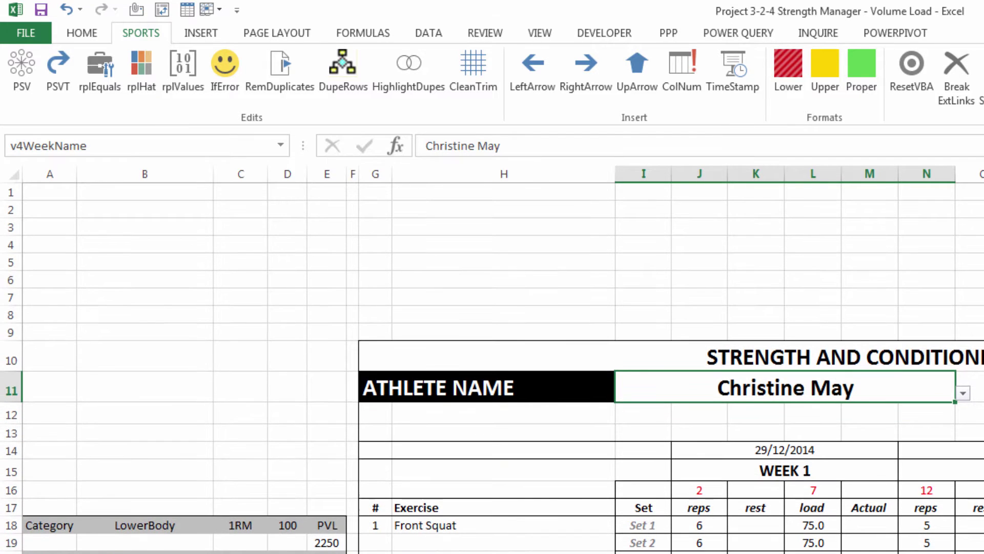
scroll(504, 359, right, 3)
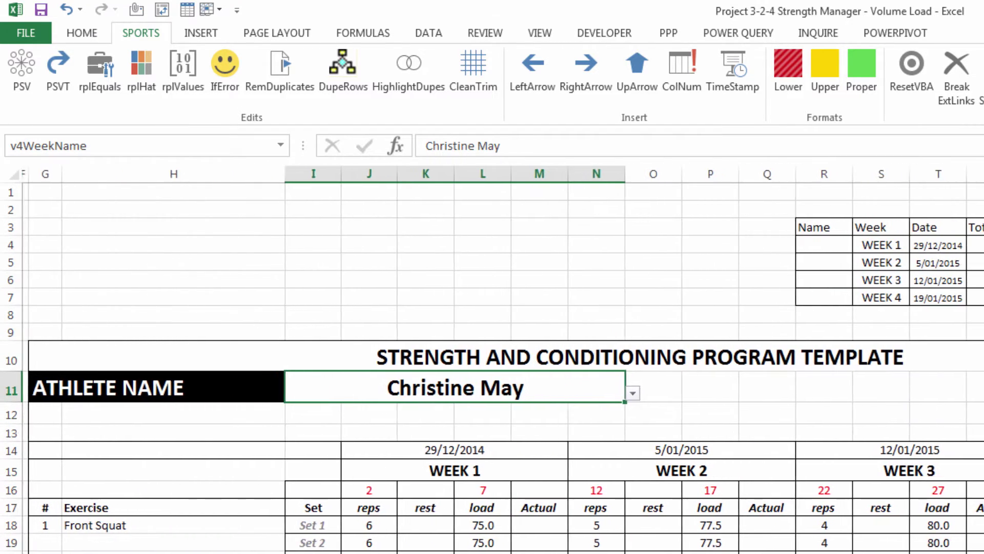
scroll(503, 359, right, 3)
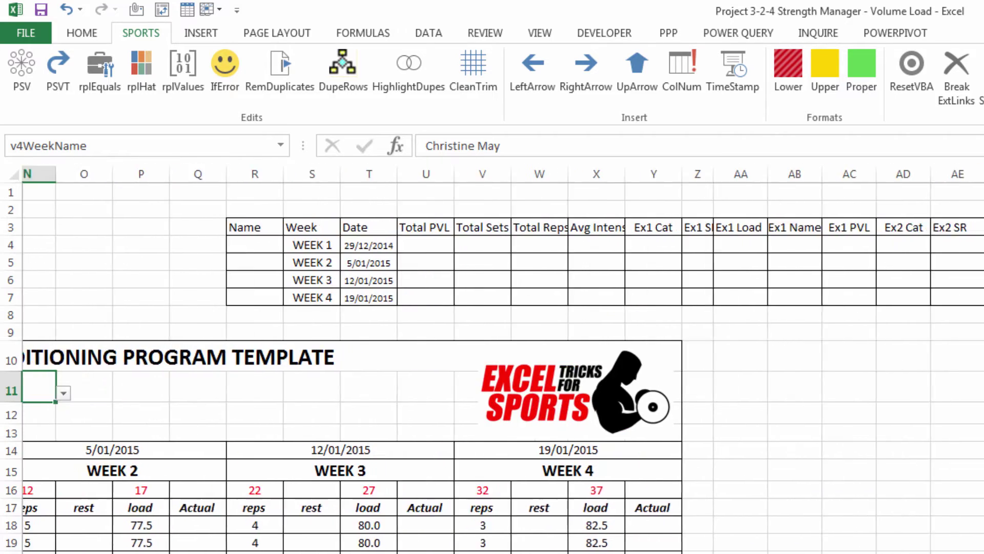
scroll(503, 359, right, 1)
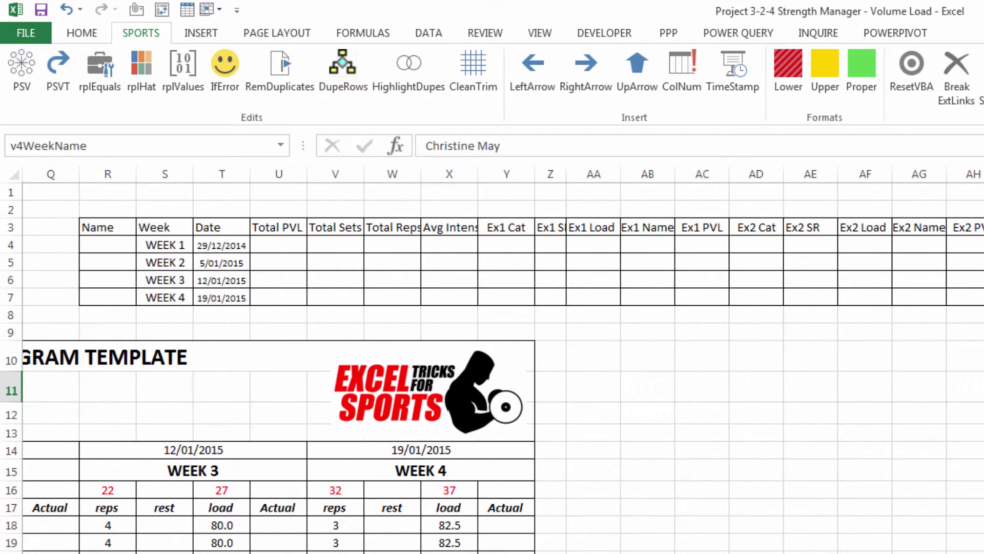
click(106, 247)
text(=v4)
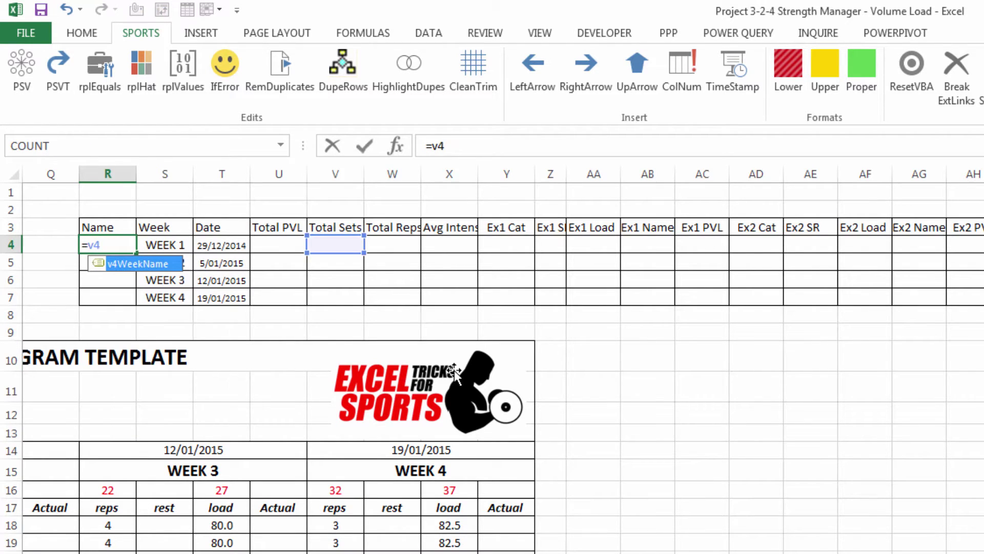
key(Tab)
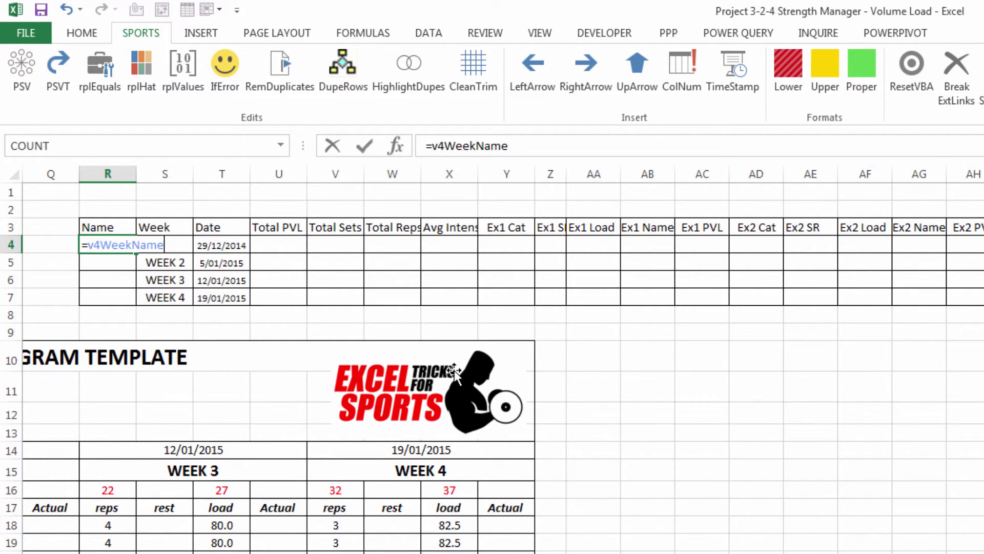
key(Return)
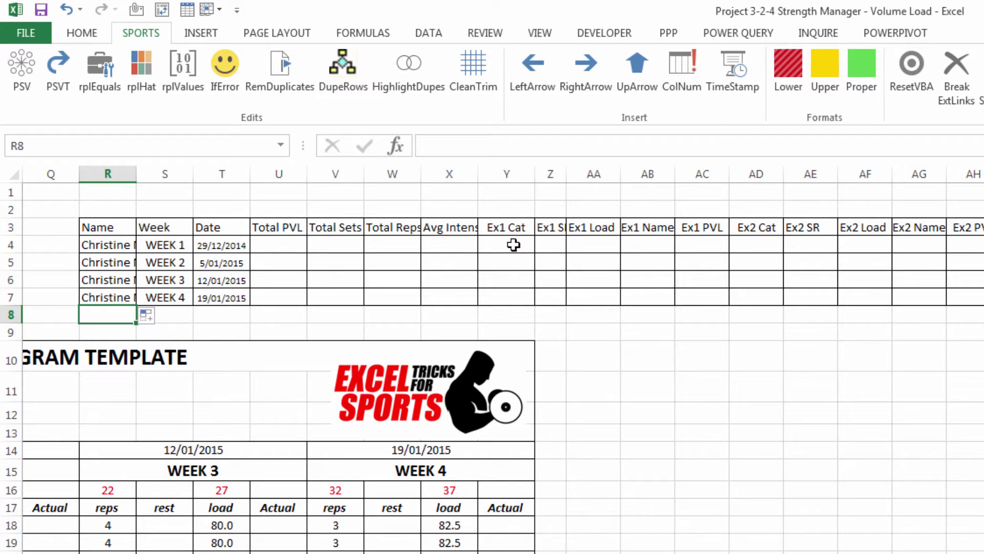
Step: In U4, sum the exercise PVLs in E19, E25, E31, E37, E43, E49, E55 and E61 (19525)
click(282, 248)
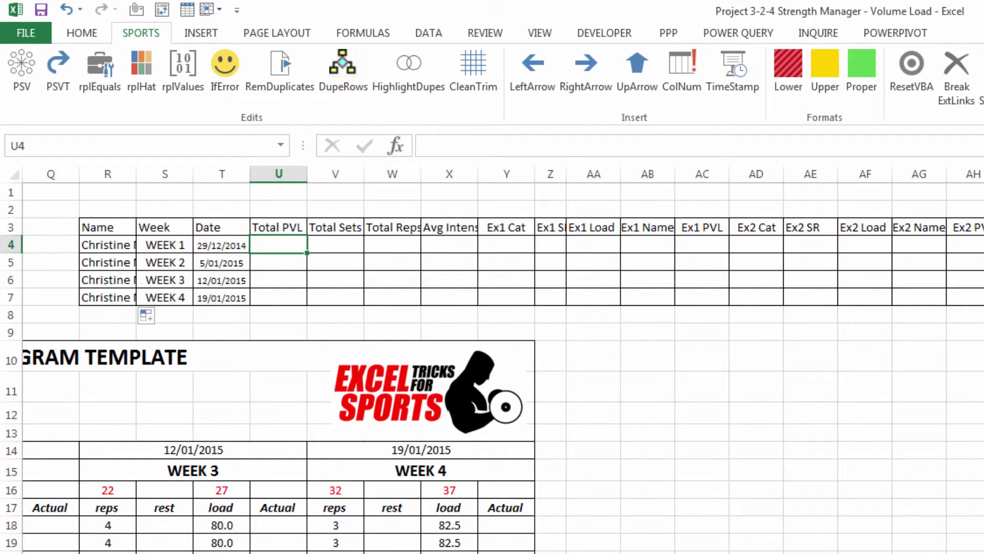
scroll(503, 358, left, 6)
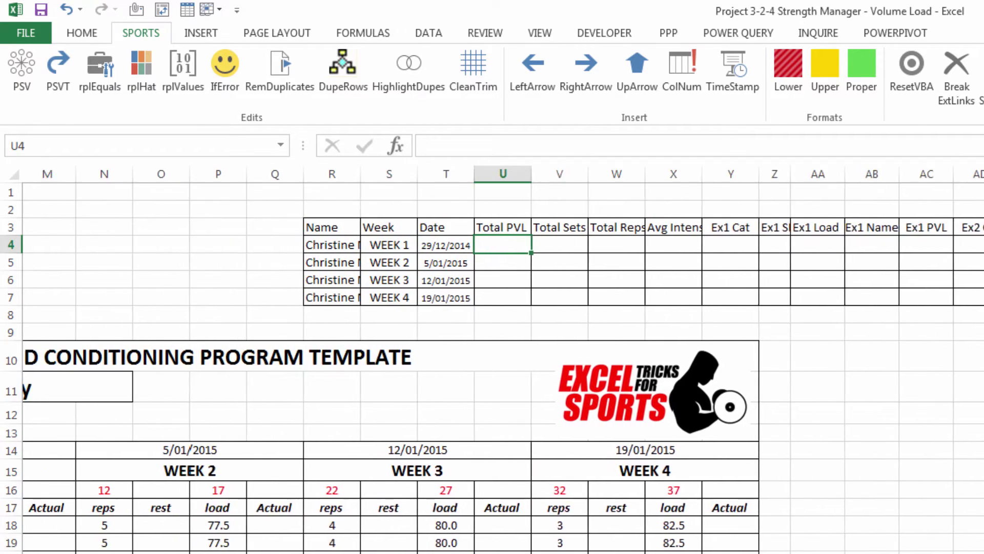
scroll(503, 359, left, 6)
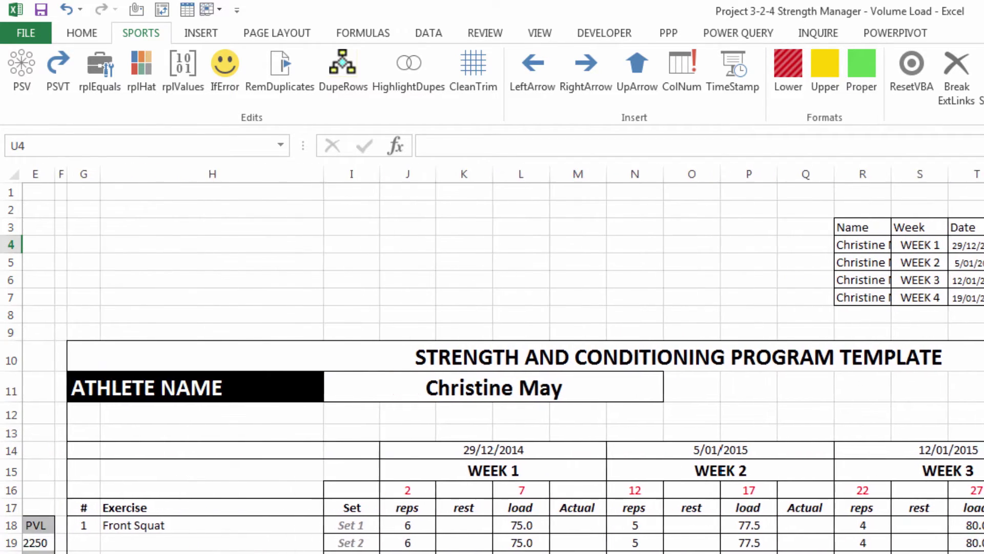
text(=sum()
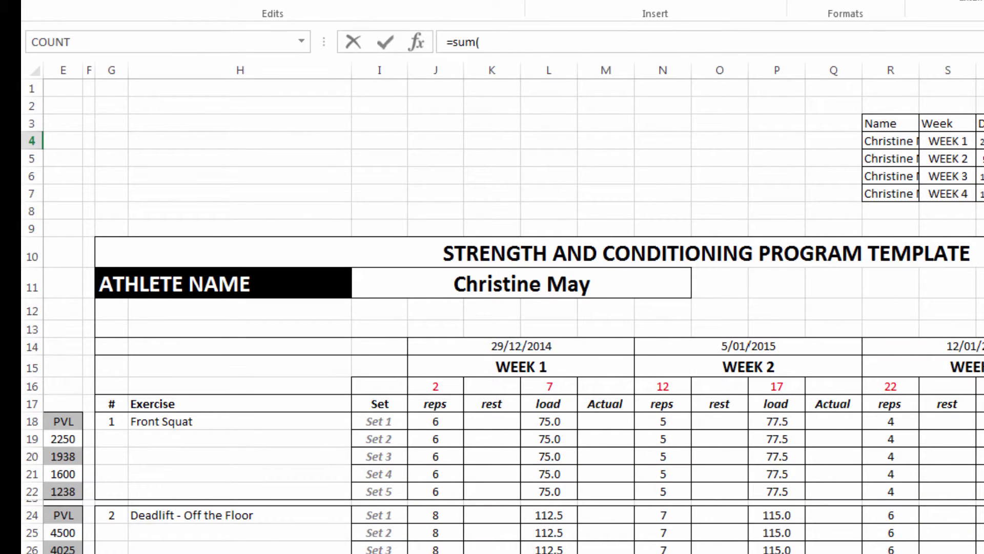
scroll(594, 530, left, 4)
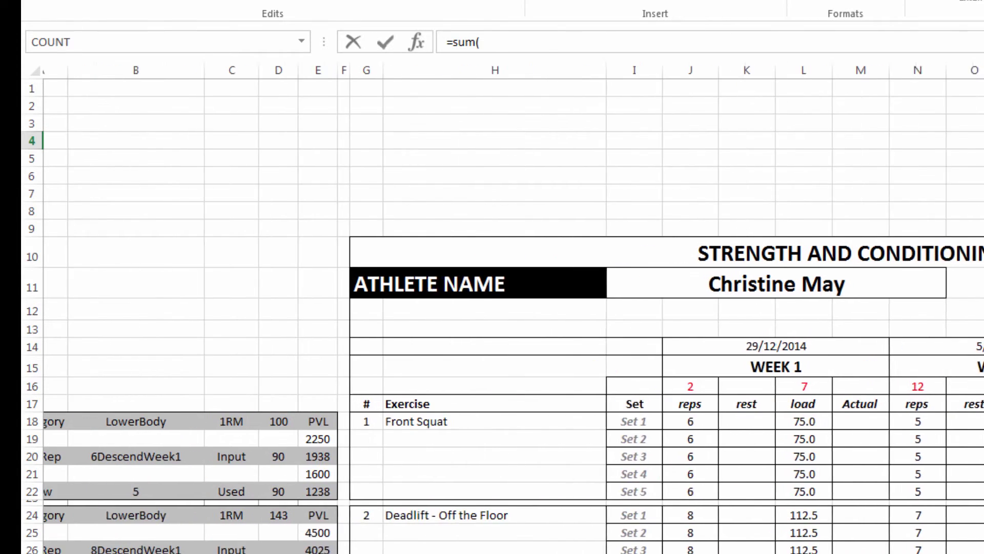
click(350, 438)
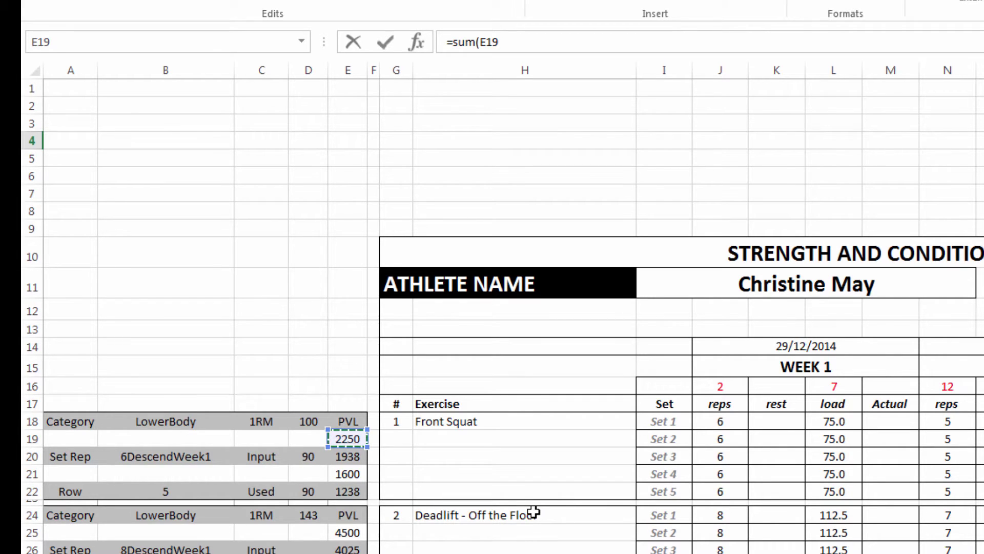
text(,)
click(352, 532)
text(,)
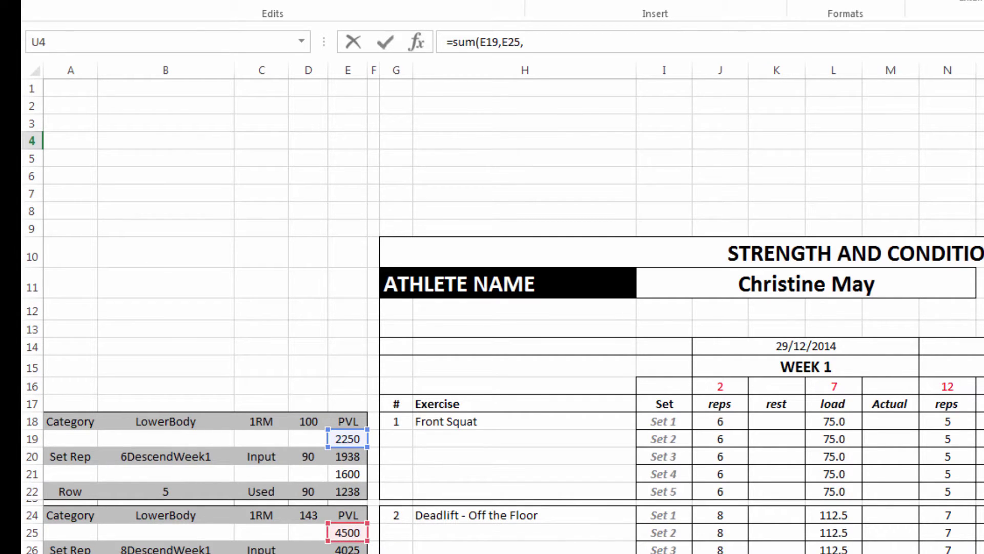
scroll(348, 359, down, 4)
click(347, 385)
text(,)
click(347, 479)
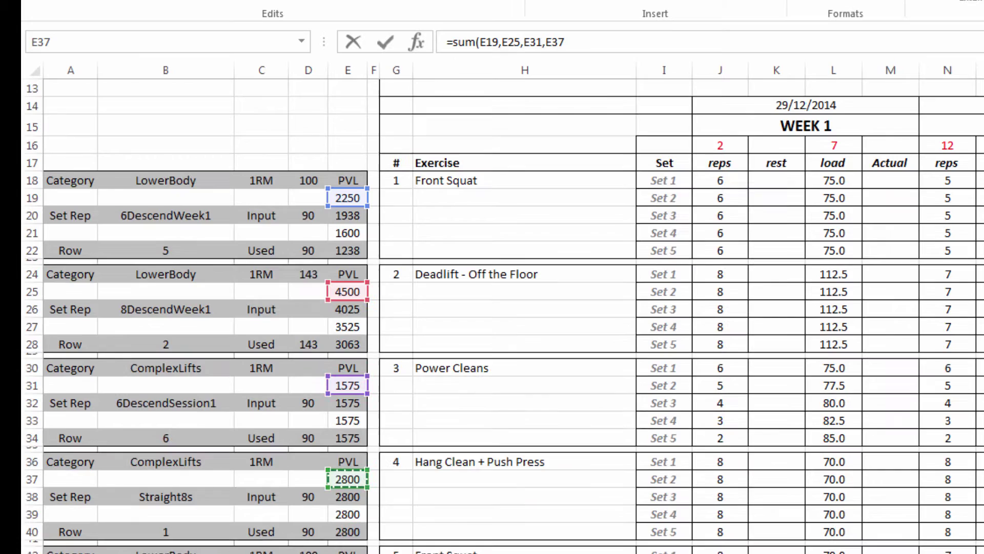
scroll(338, 462, down, 3)
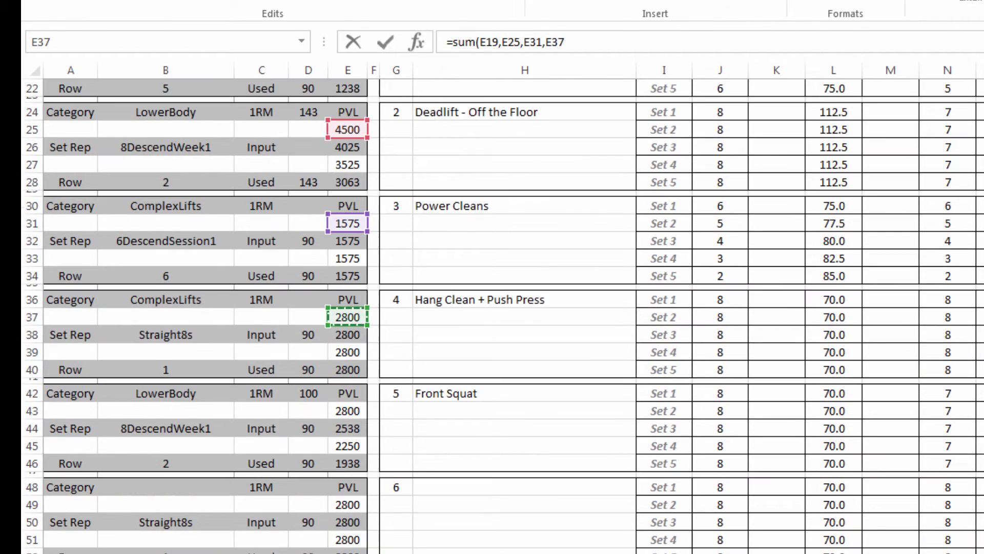
text(,)
click(343, 411)
text(,)
click(347, 505)
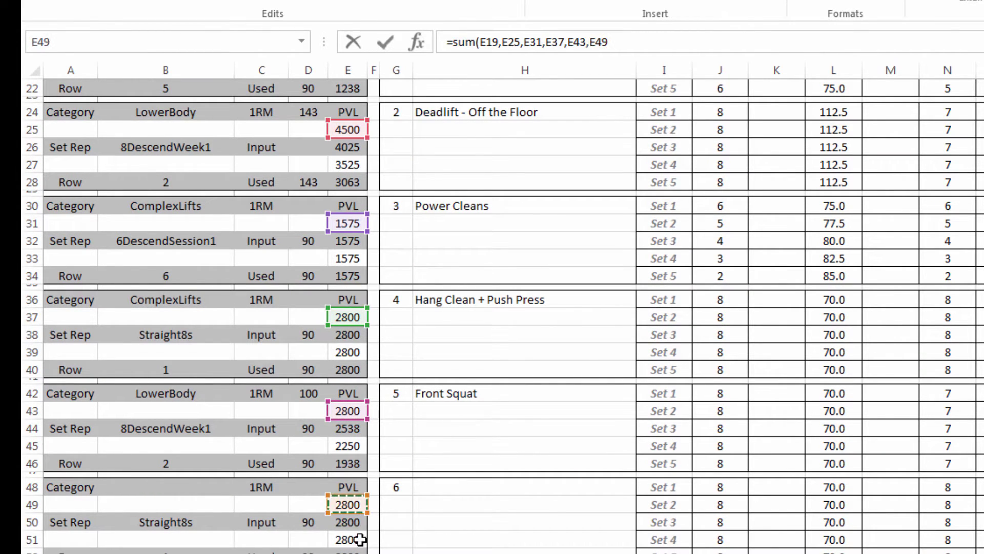
text(,E55,E61)
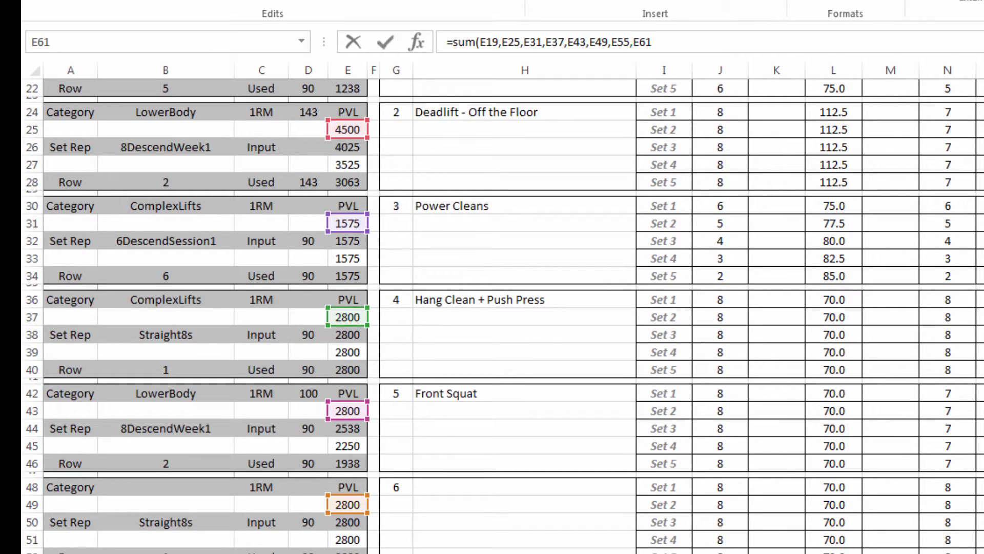
text())
key(Return)
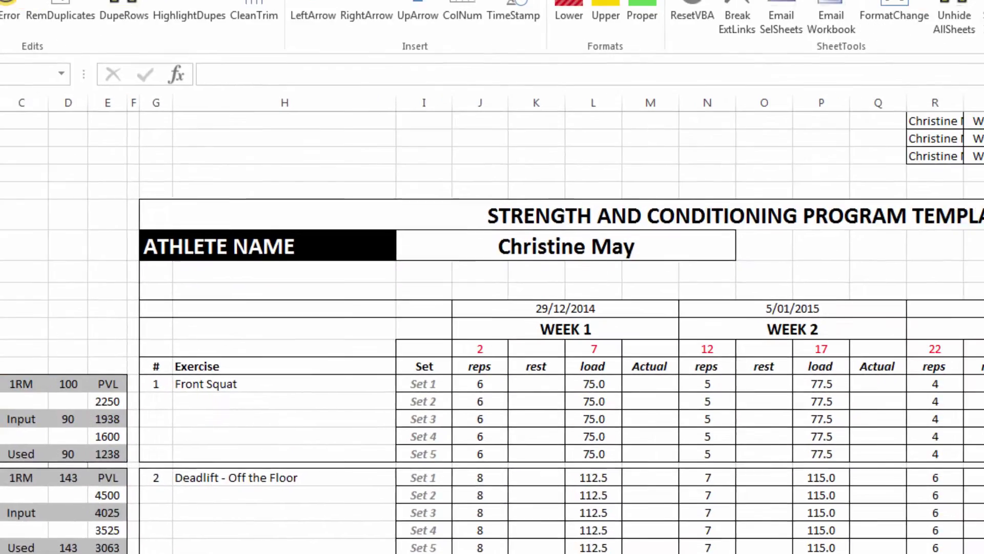
Step: Fill the Total PVL formula down to U7 and verify the Week 3 formula's references
scroll(778, 212, up, 1)
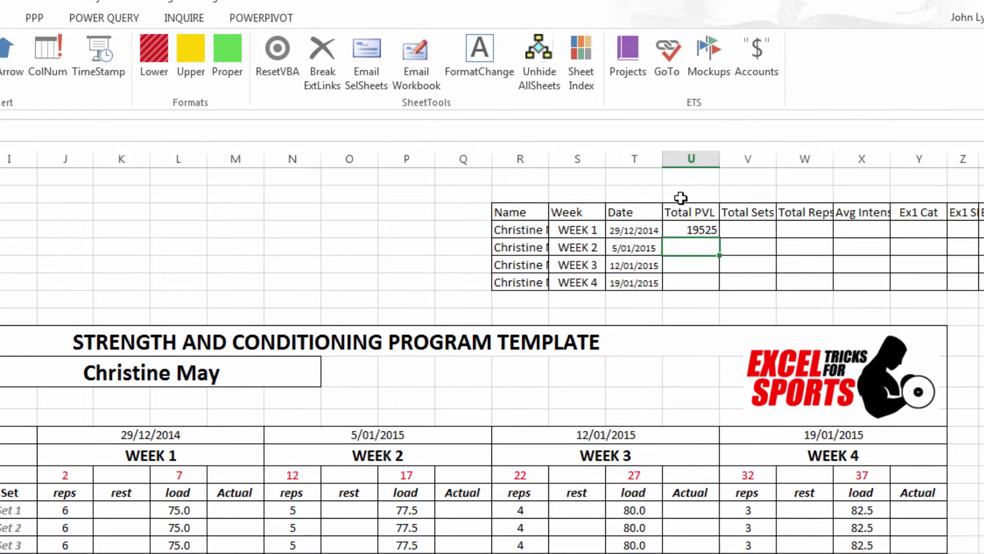
click(710, 230)
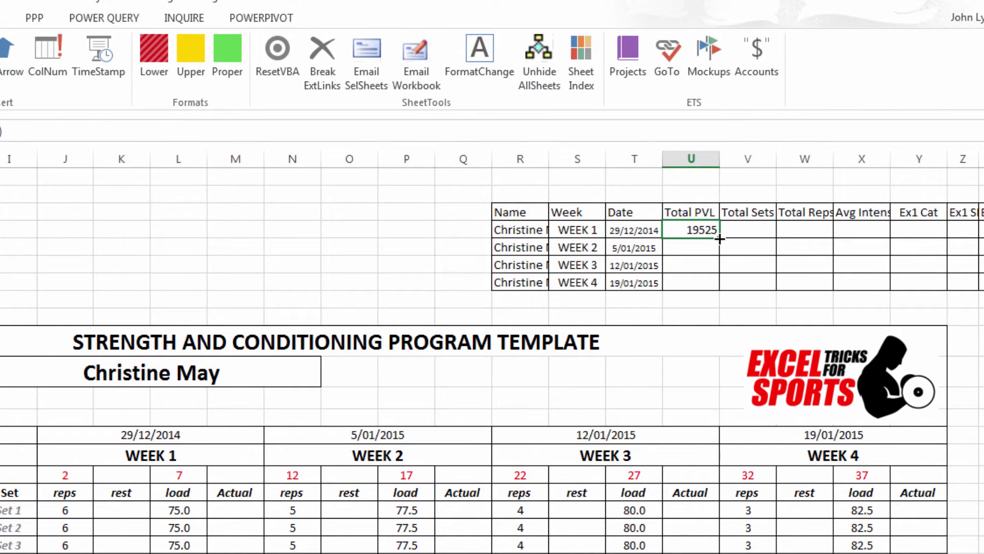
drag(720, 239, 718, 289)
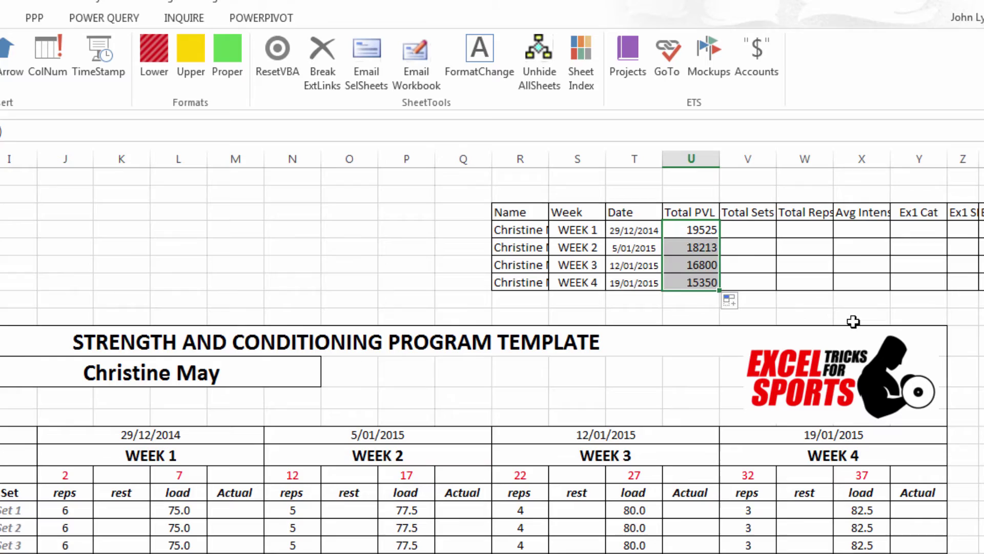
click(704, 262)
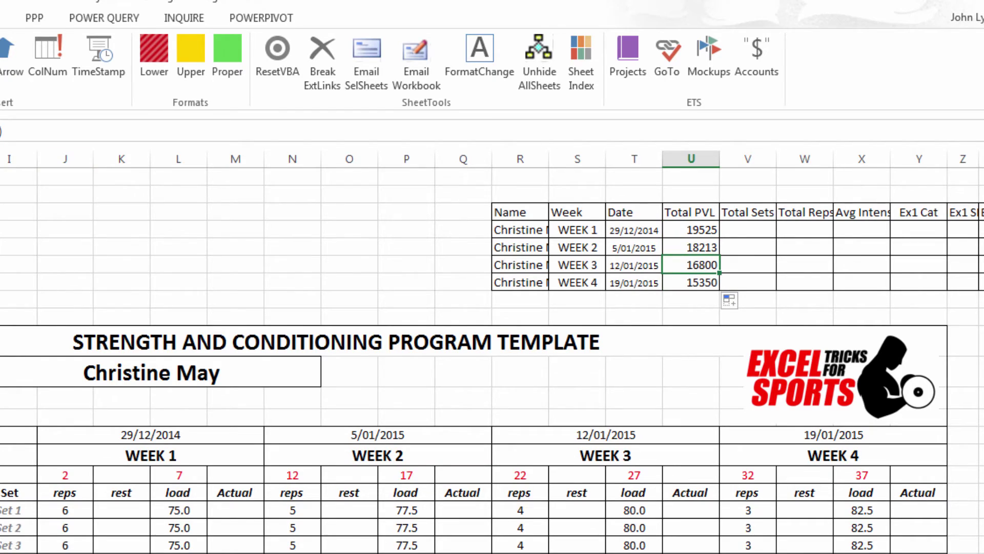
key(F2)
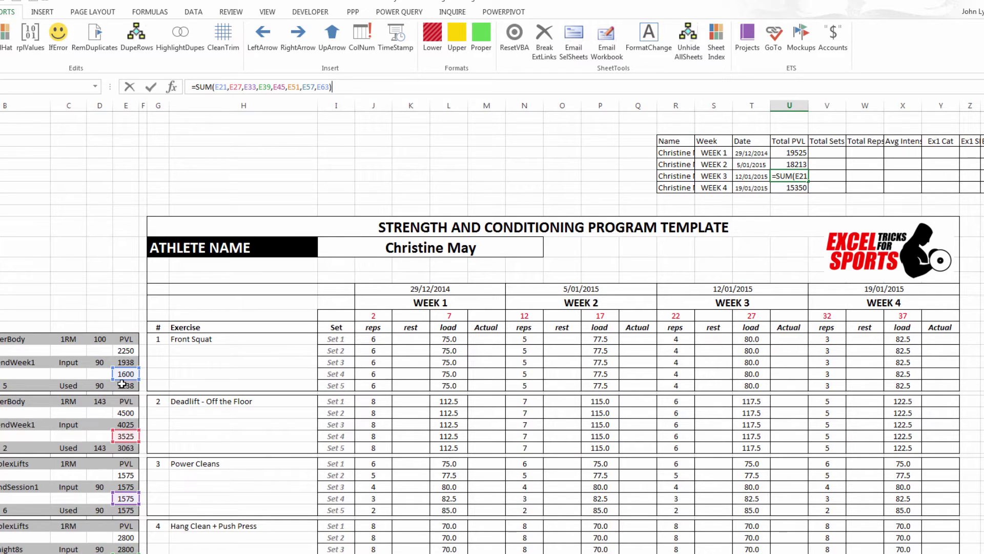
key(Return)
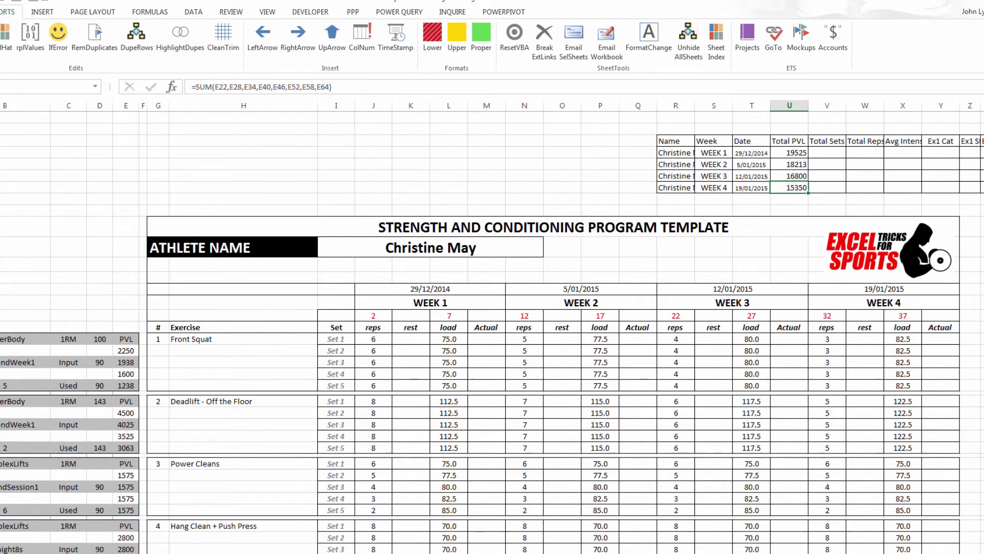
scroll(493, 326, right, 3)
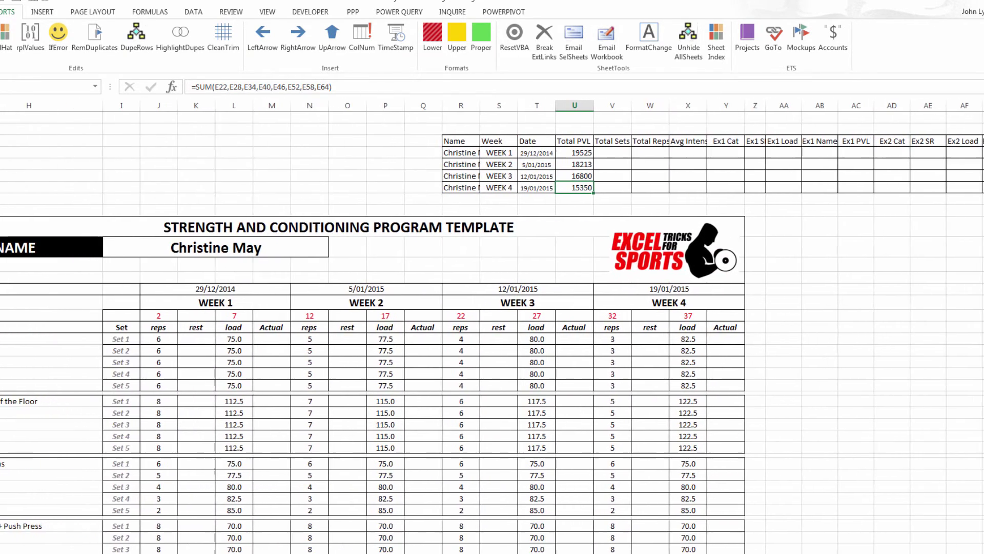
scroll(492, 327, right, 1)
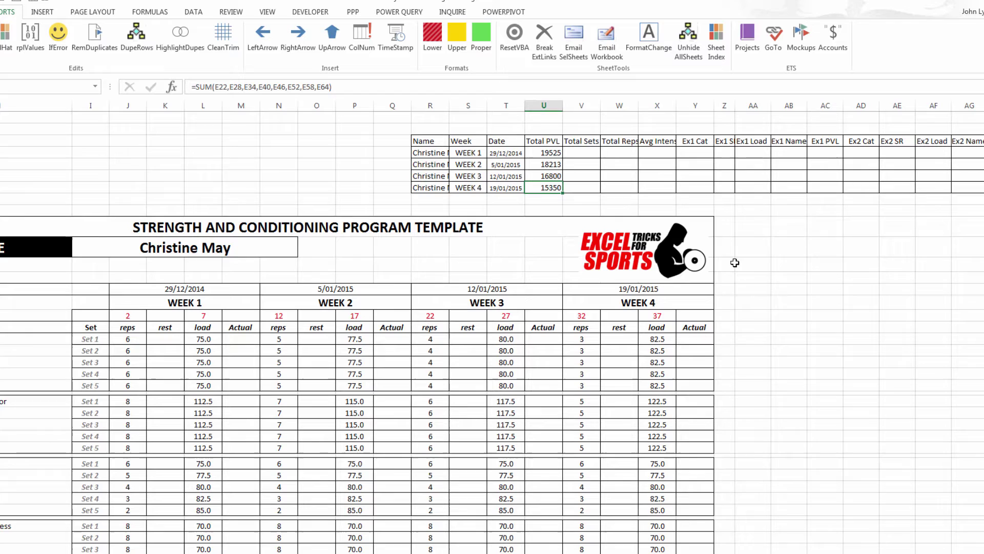
Step: Enter =COUNTIF(J$18:J$64,">0") in V4, then clear J22 to test it (39)
click(583, 152)
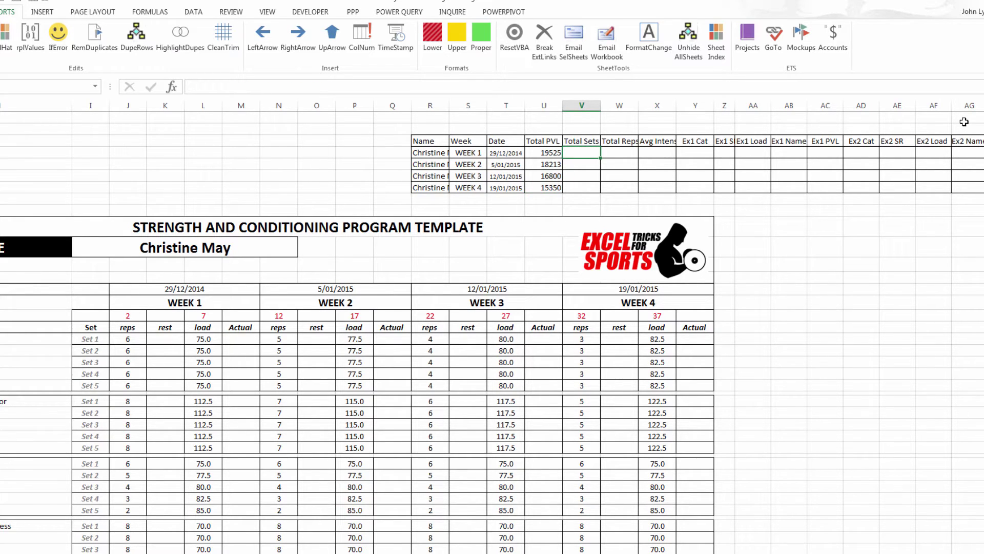
text(=countif)
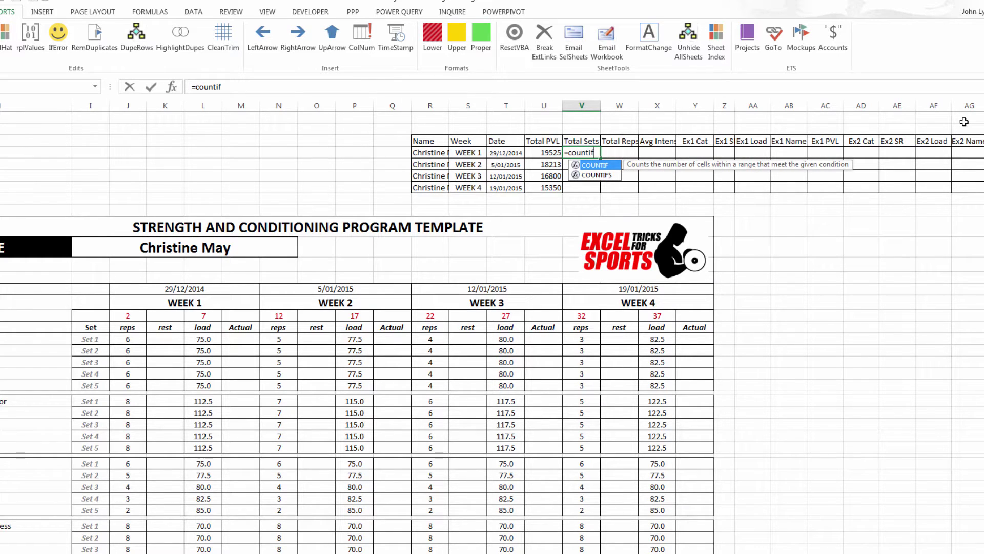
text(()
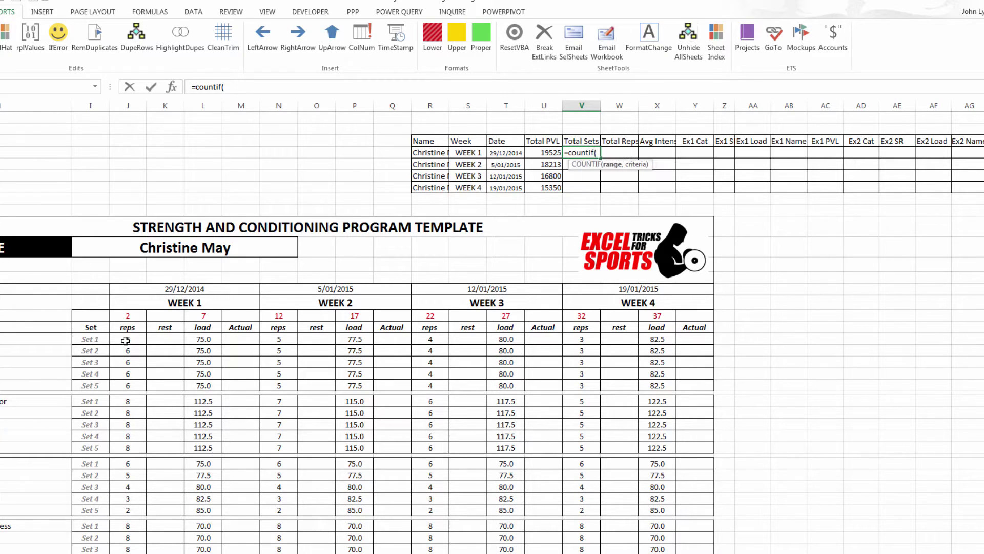
drag(125, 340, 128, 552)
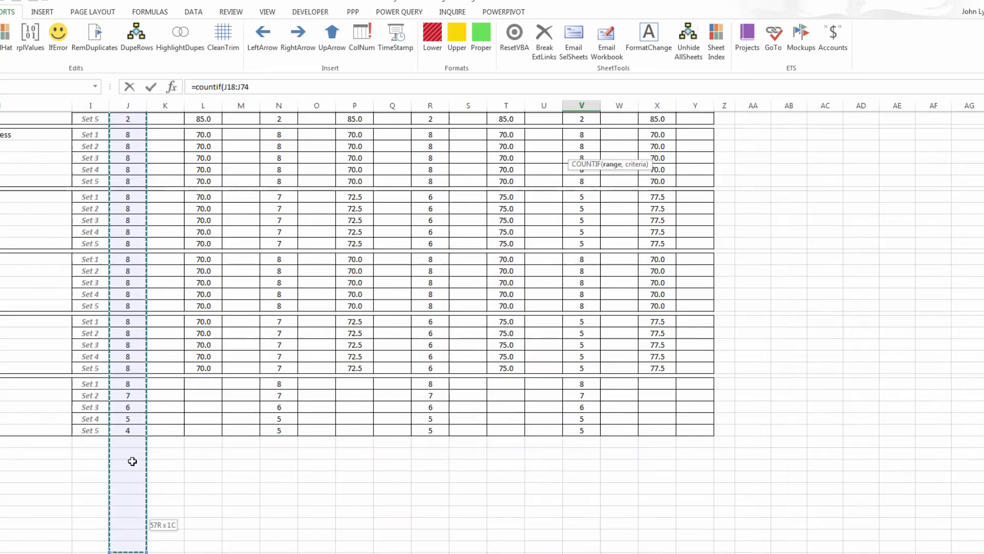
mouse_move(133, 462)
mouse_down()
mouse_move(135, 432)
mouse_move(134, 461)
mouse_up()
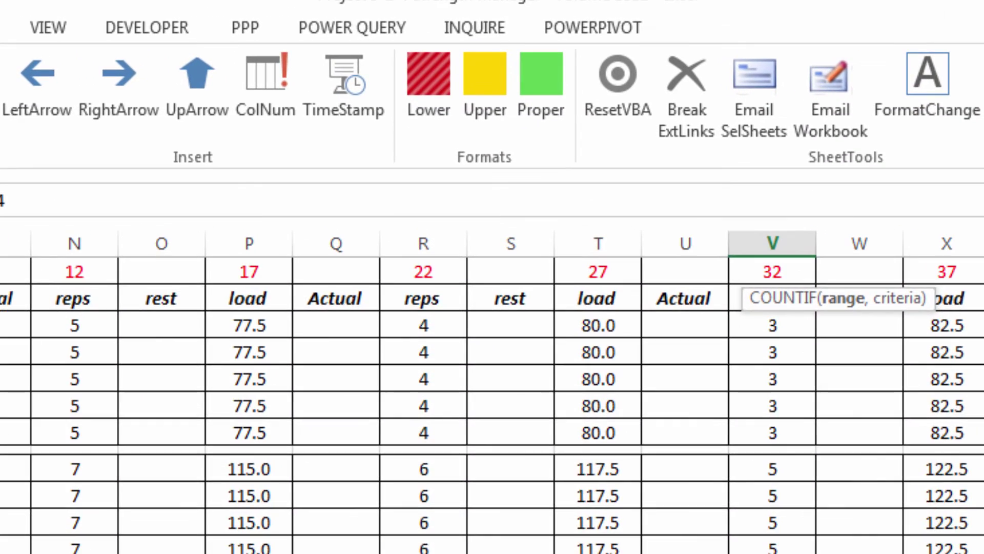
scroll(492, 410, up, 15)
click(23, 207)
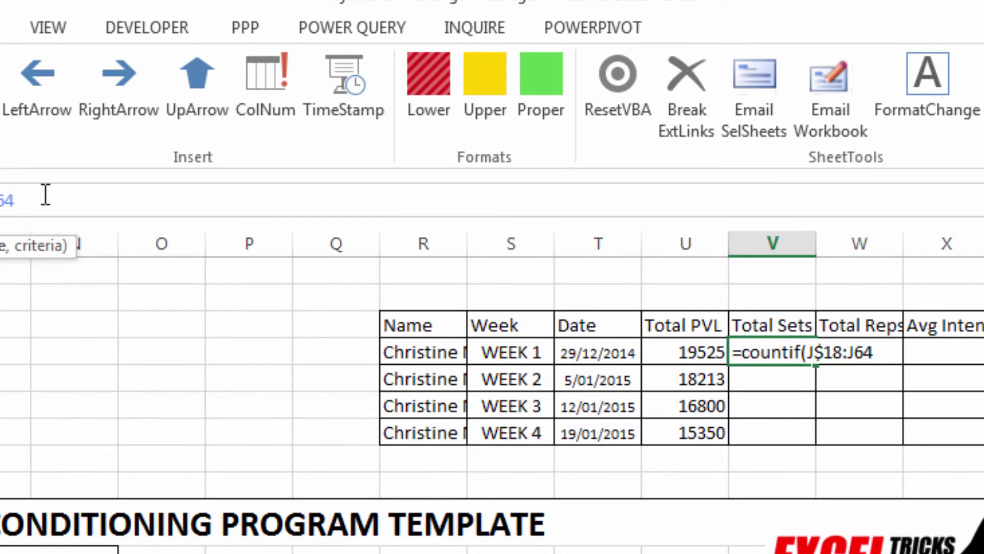
text($64)
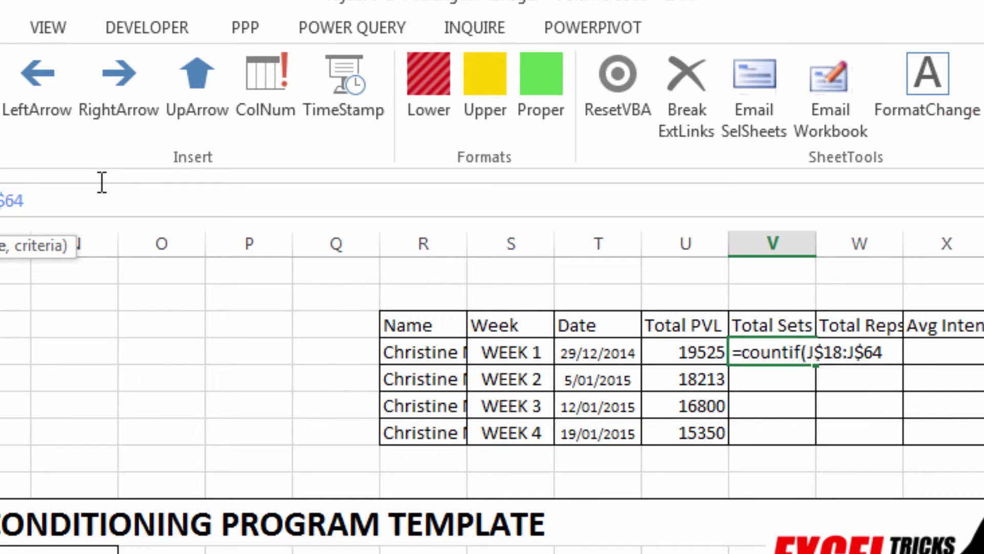
text(,)
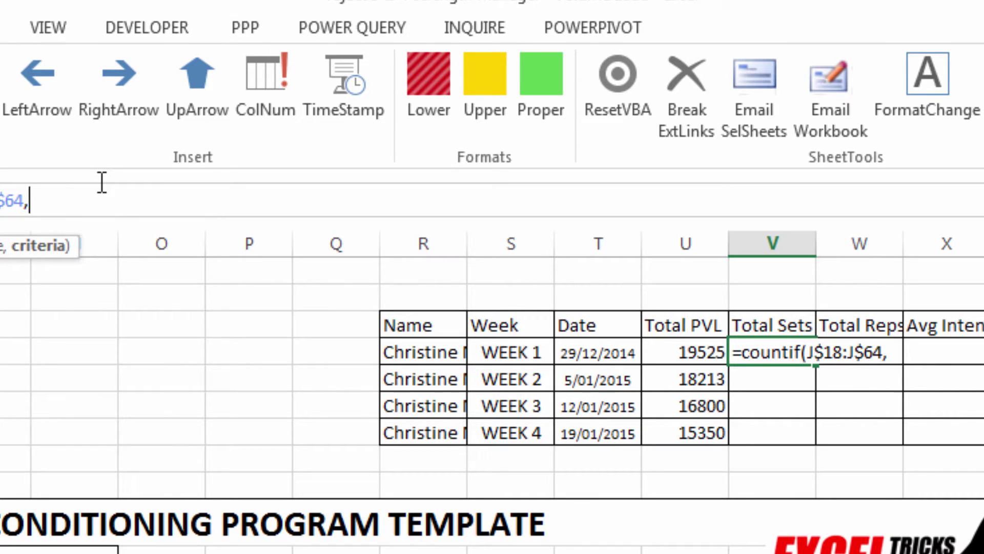
text(">0"))
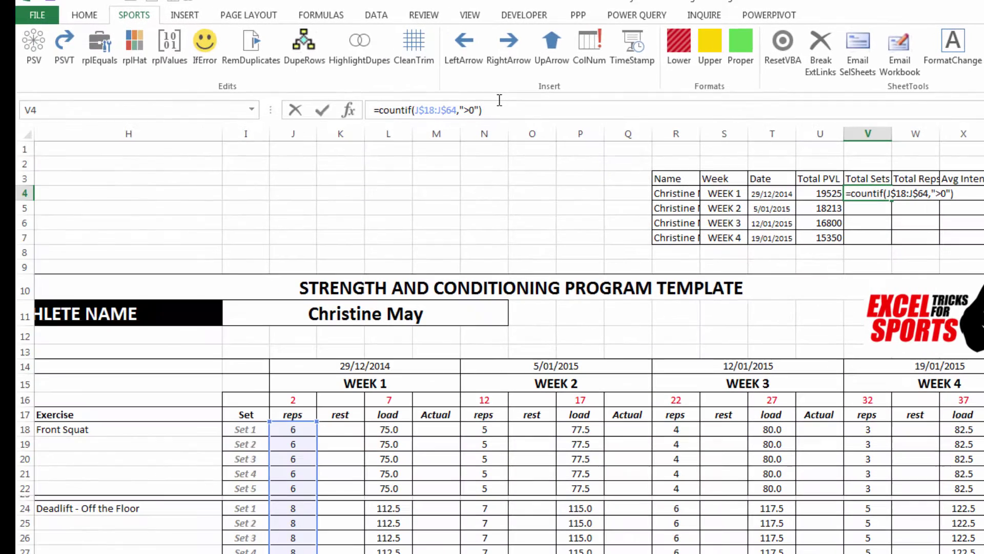
key(Return)
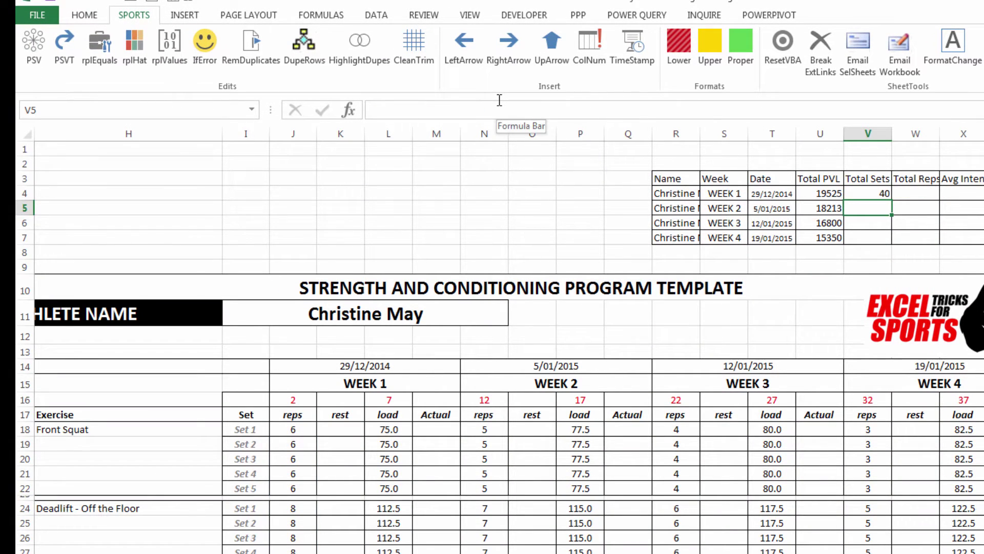
click(307, 489)
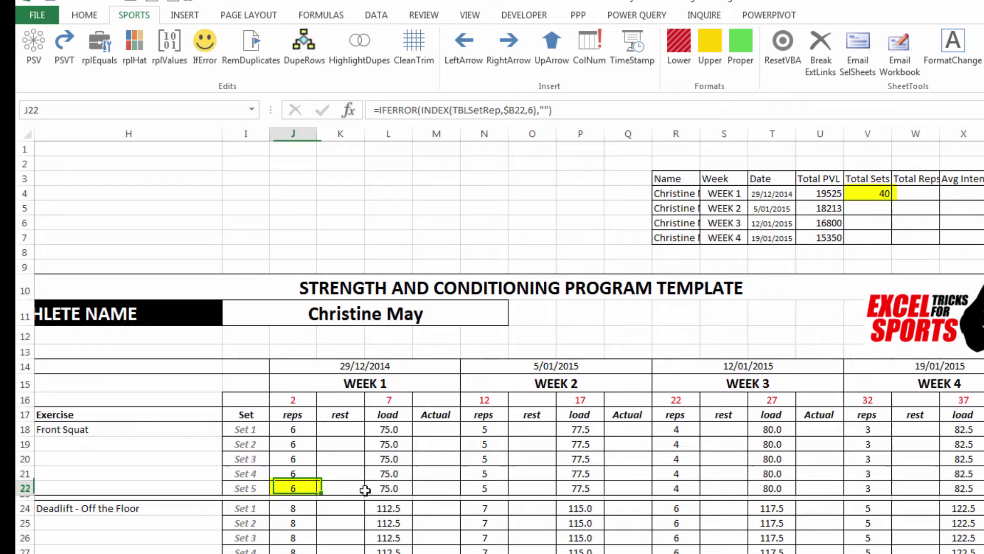
key(Delete)
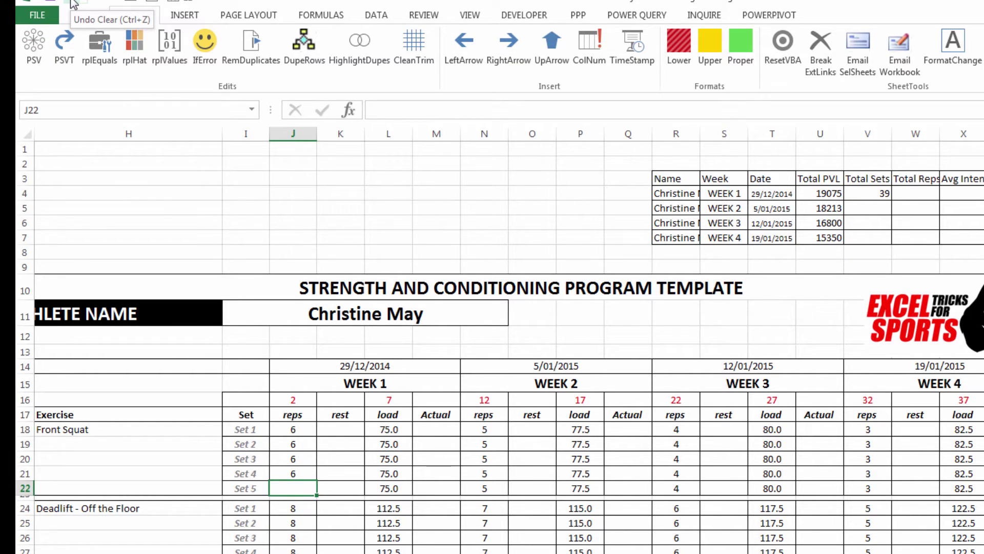
Step: Restore J22's reps and copy the Total Sets formula down to Week 4
click(73, 4)
click(891, 196)
drag(890, 199, 895, 242)
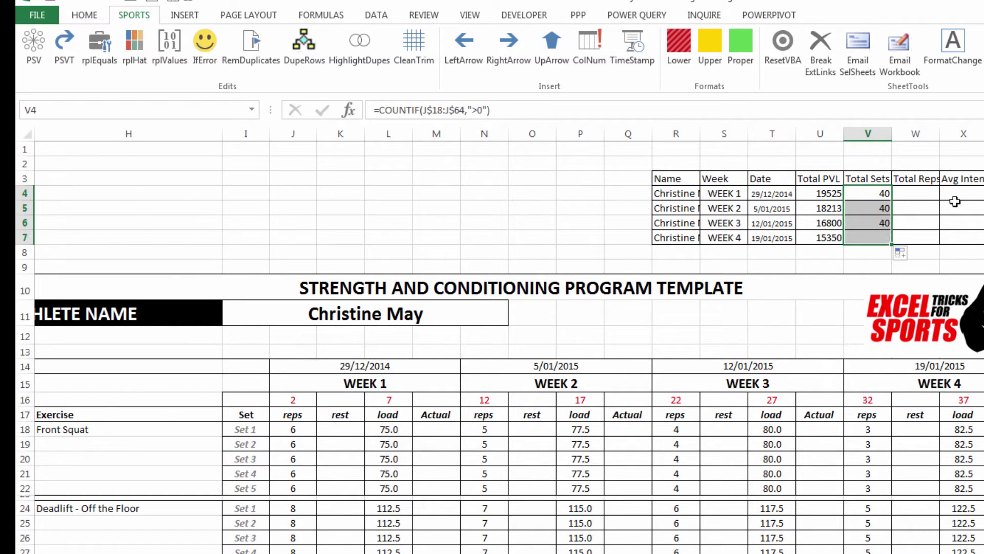
Step: Re-point the Week 2, 3 and 4 set counts to reps columns N, R and V
click(882, 206)
key(F2)
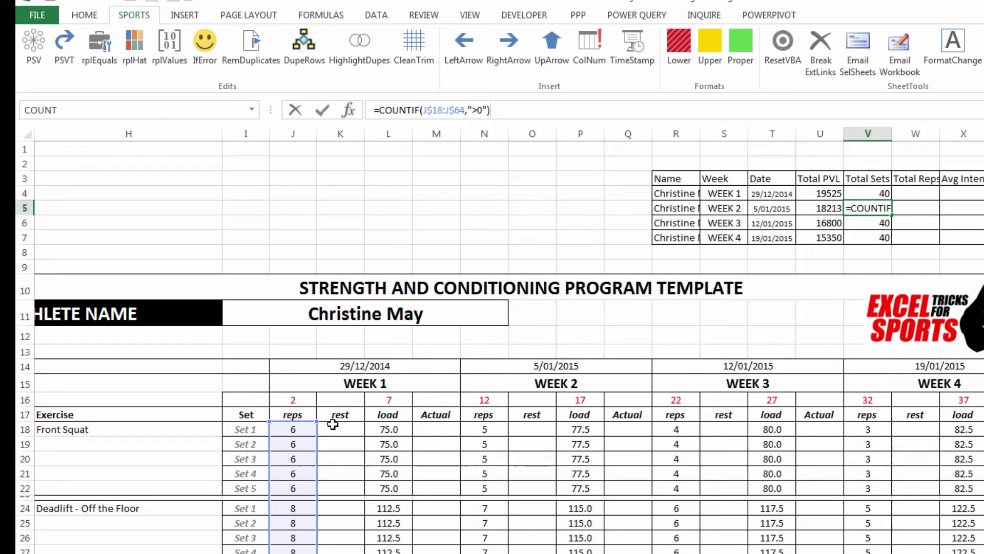
drag(318, 437, 412, 451)
drag(493, 456, 498, 439)
key(Return)
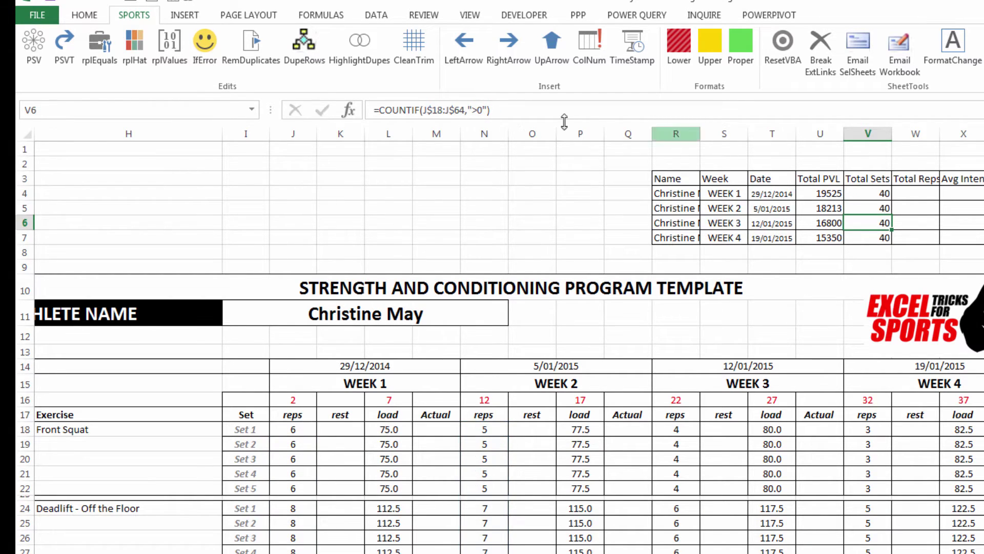
click(527, 114)
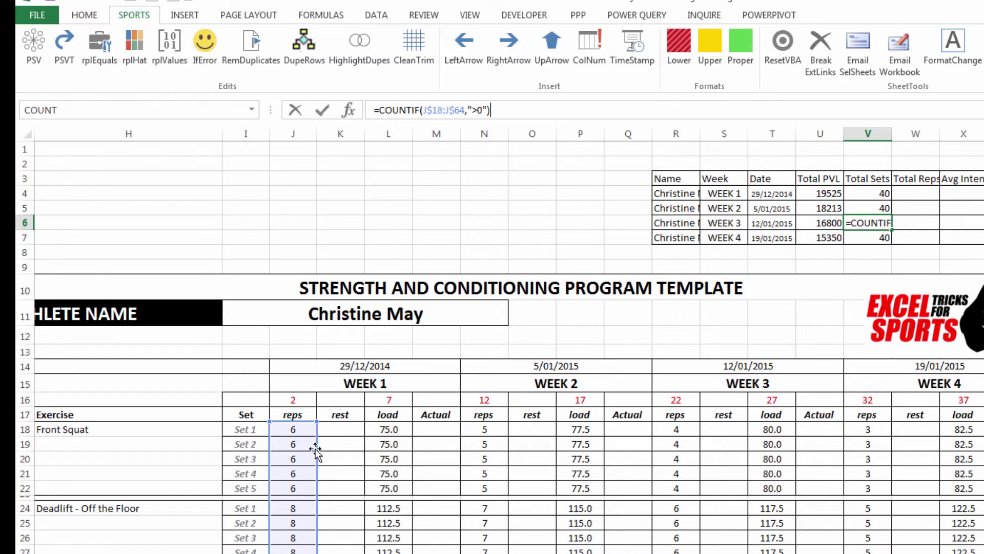
drag(316, 450, 685, 449)
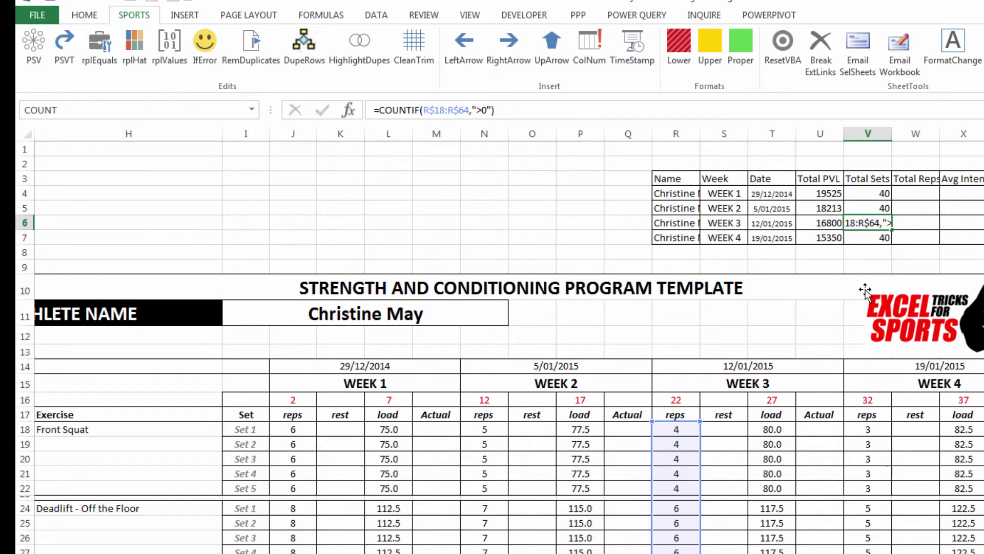
key(Return)
click(595, 112)
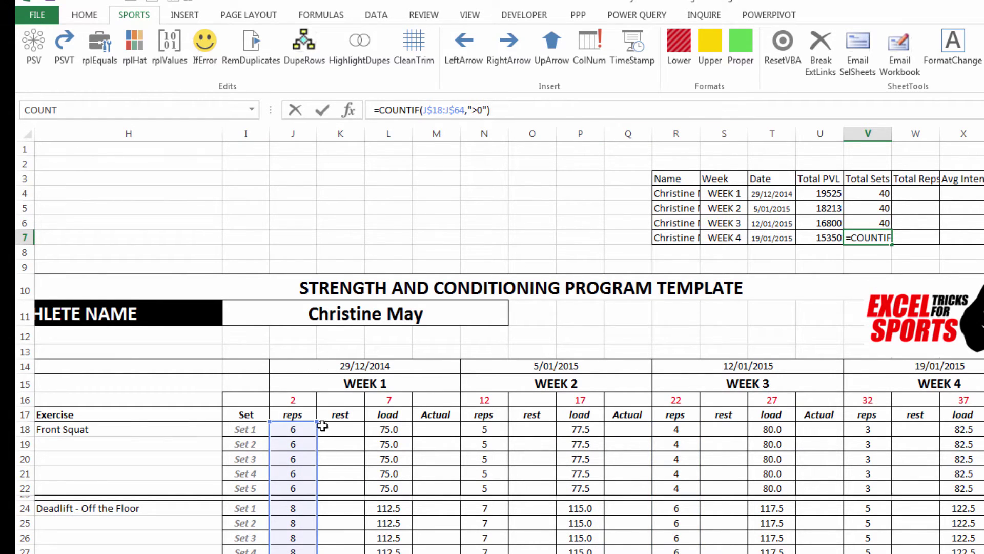
drag(319, 429, 872, 430)
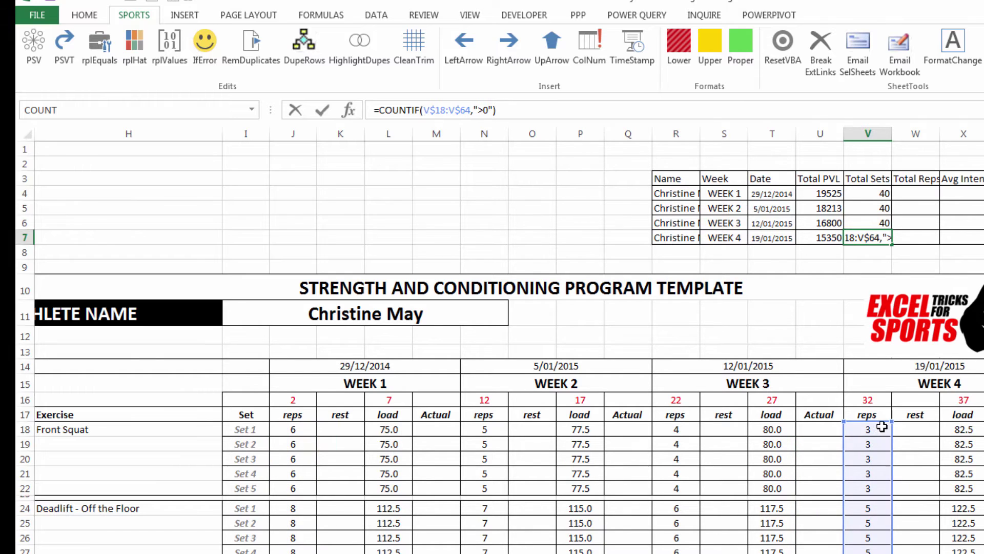
key(Return)
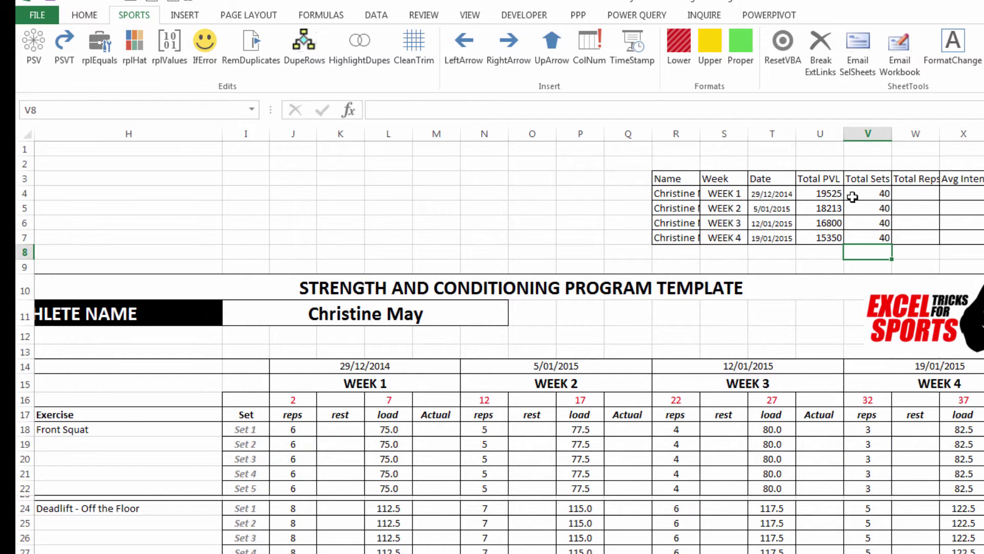
Step: Centre the four Total Sets values in V4:V7
drag(855, 194, 868, 235)
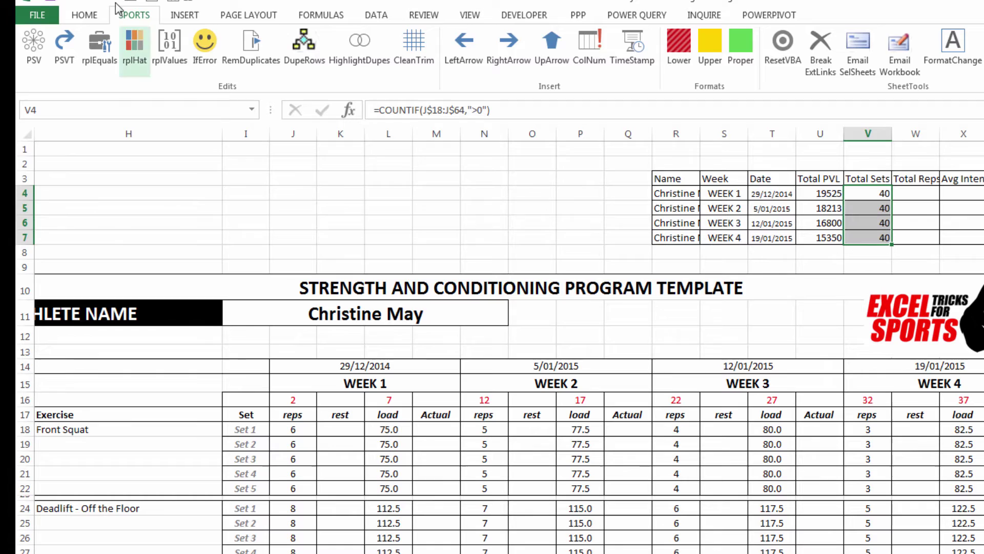
click(84, 16)
click(312, 63)
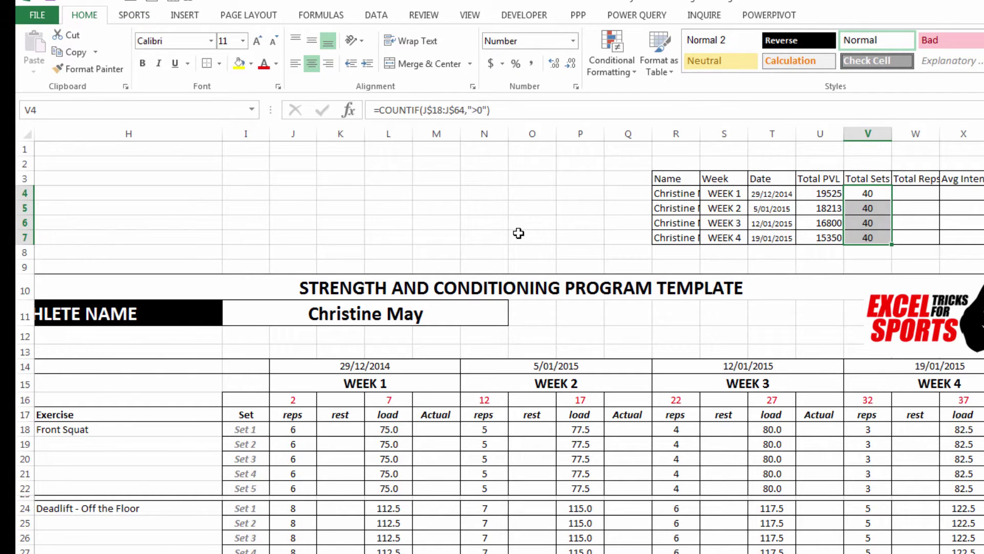
Step: Replace every '=' with '^' so the Total Sets formulas become plain text
click(328, 209)
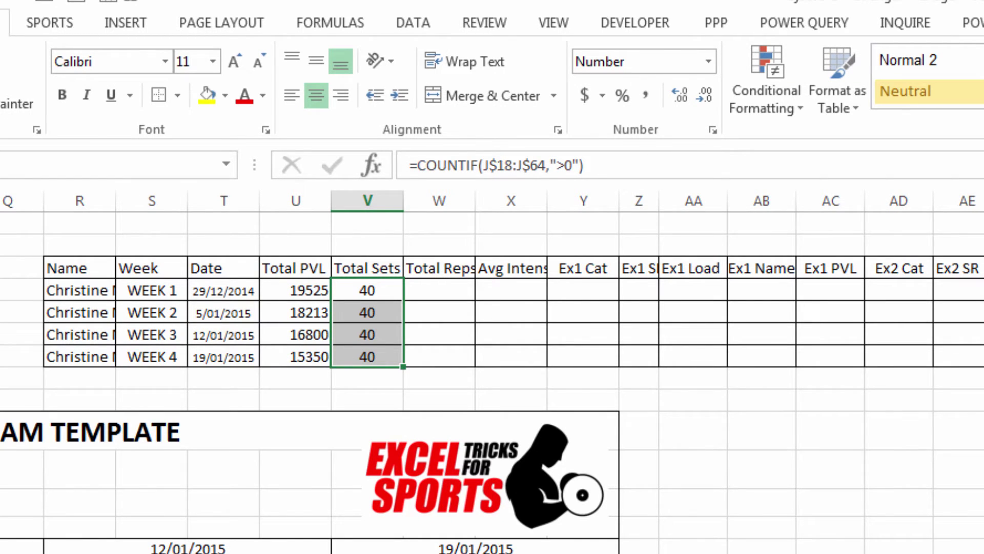
key(ctrl+h)
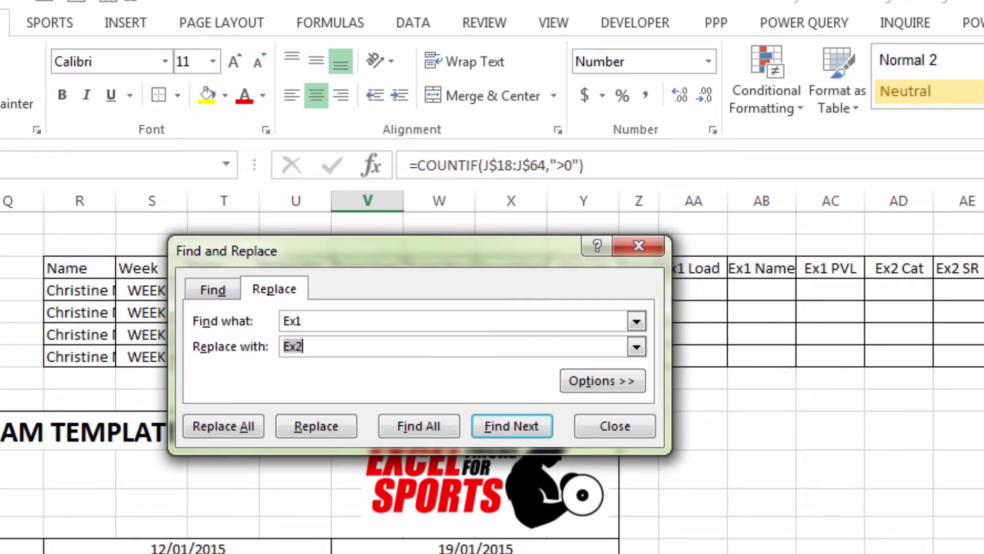
text(^)
drag(312, 320, 239, 309)
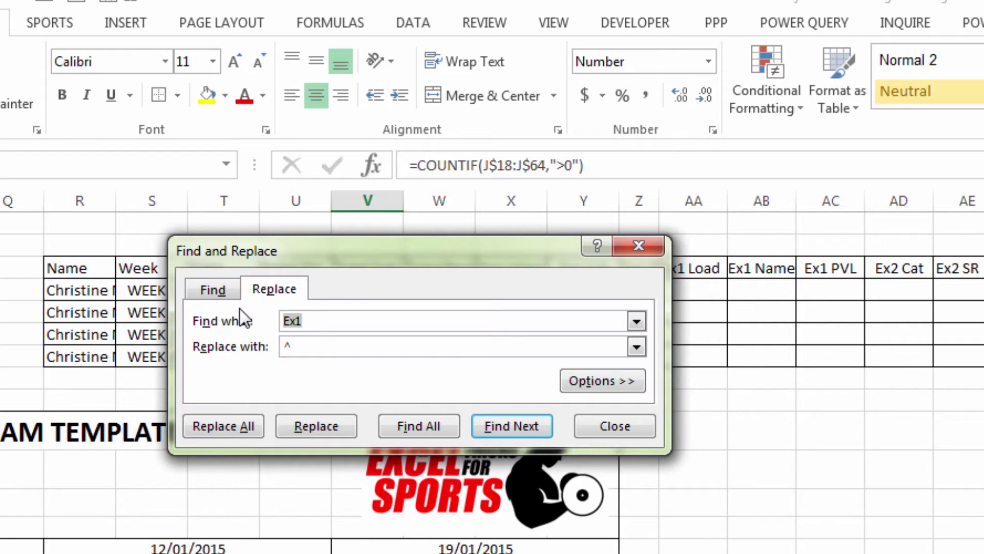
text(=)
click(217, 429)
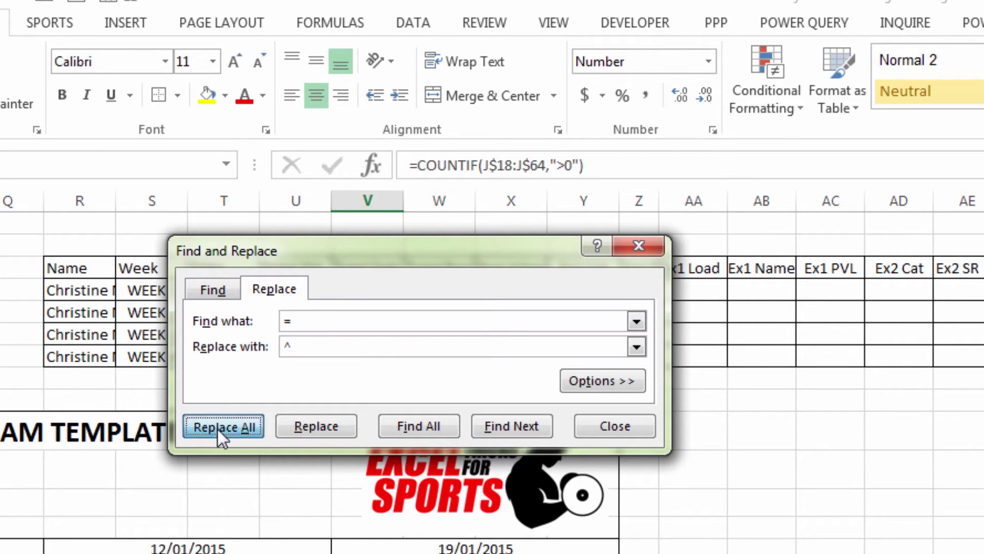
key(Return)
click(618, 427)
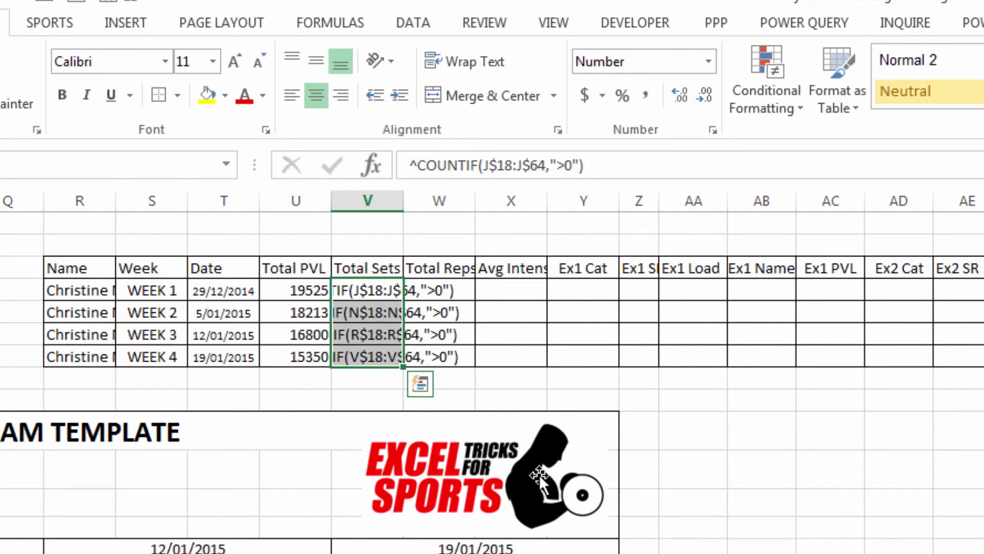
Step: Copy the Total Sets formula text into the Total Reps and Avg Intensity columns
key(ctrl+c)
click(439, 289)
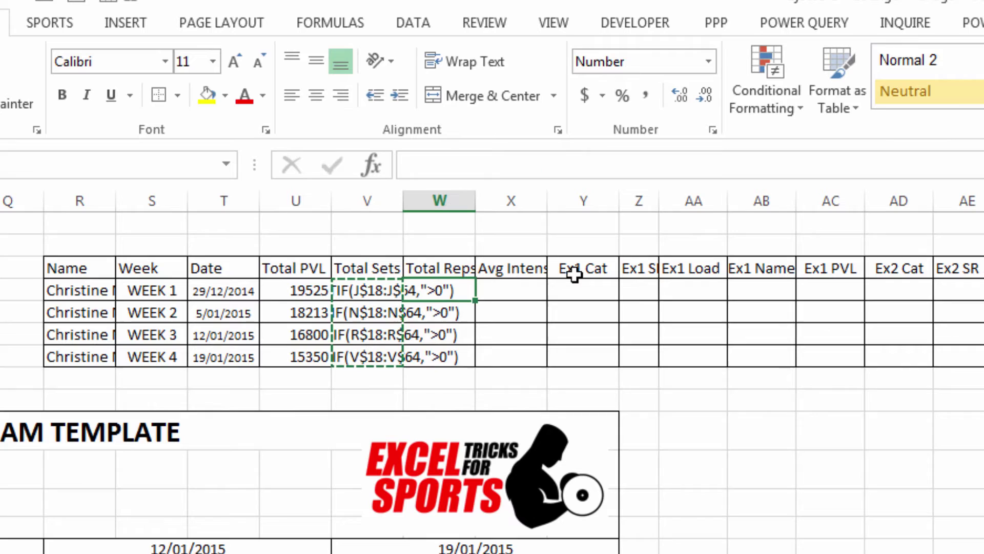
key(ctrl+v)
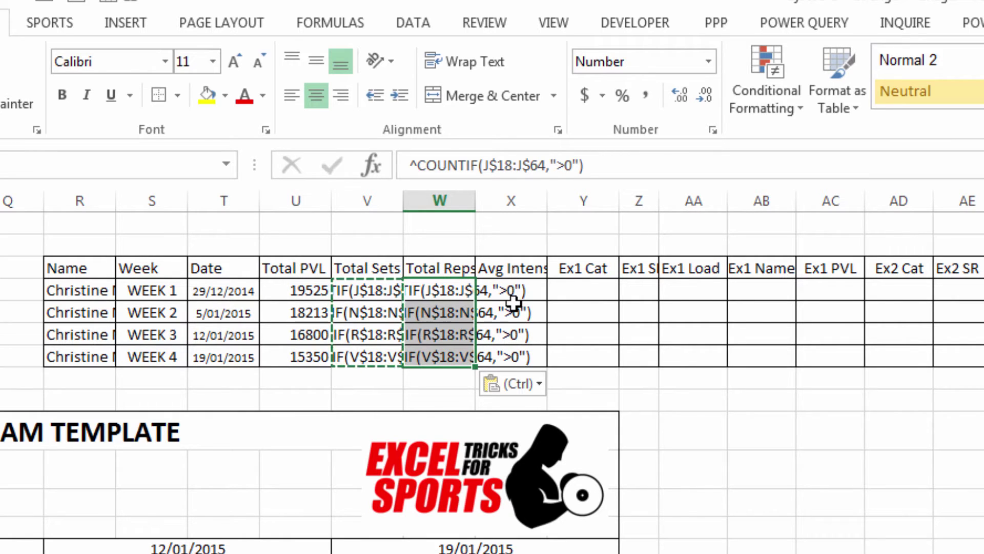
click(506, 288)
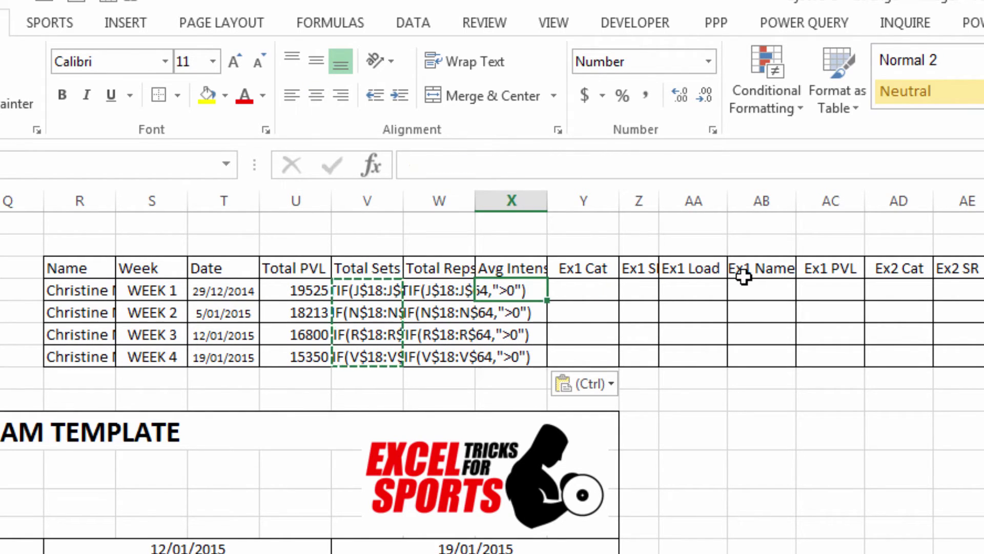
key(ctrl+v)
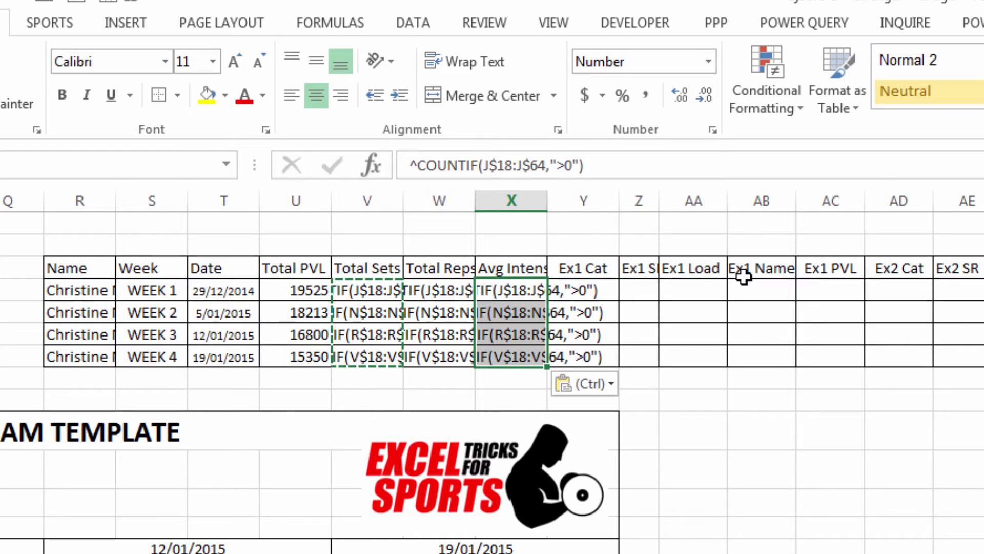
Step: Replace '^' with '=' across the three summary columns to restore working formulas
drag(358, 295, 497, 356)
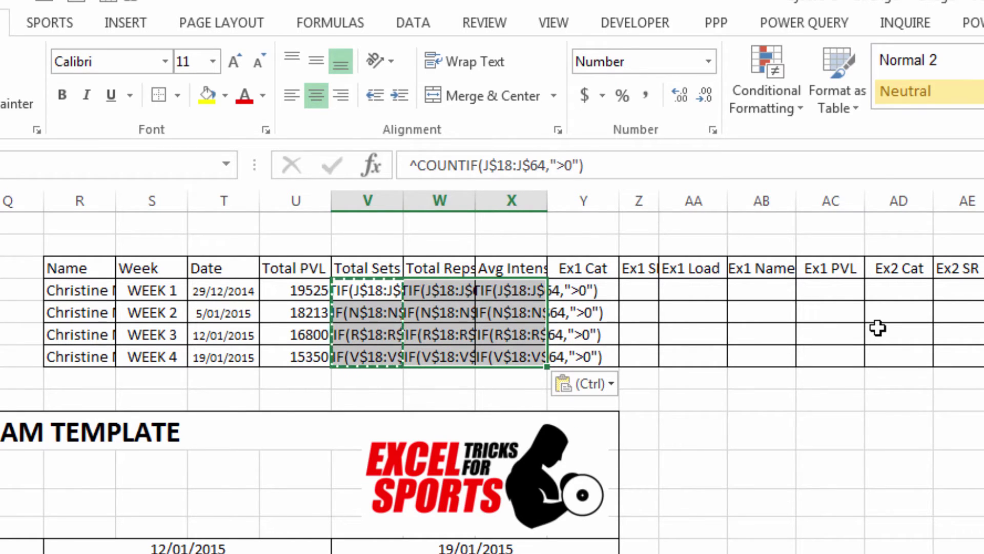
key(ctrl+h)
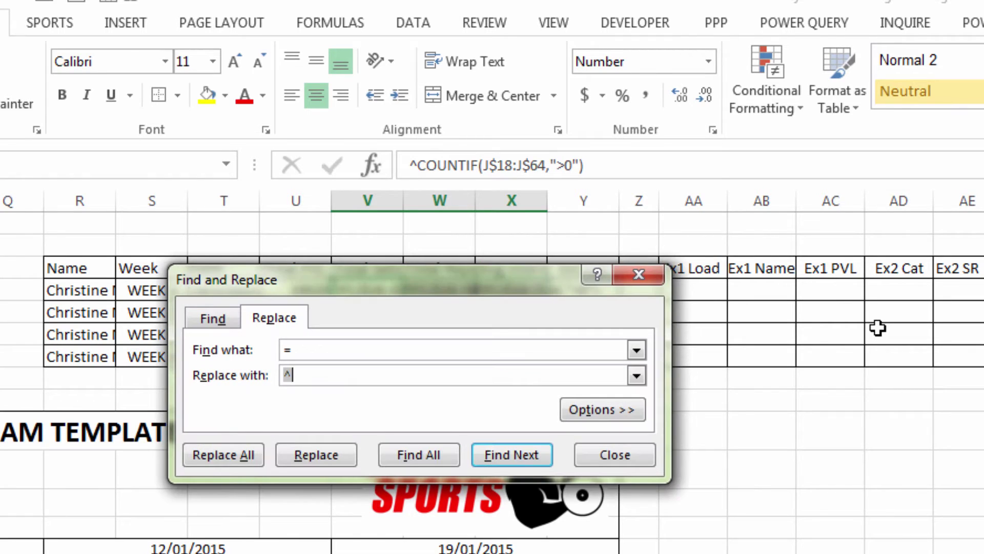
text(=)
key(shift+Tab)
text(^)
click(238, 451)
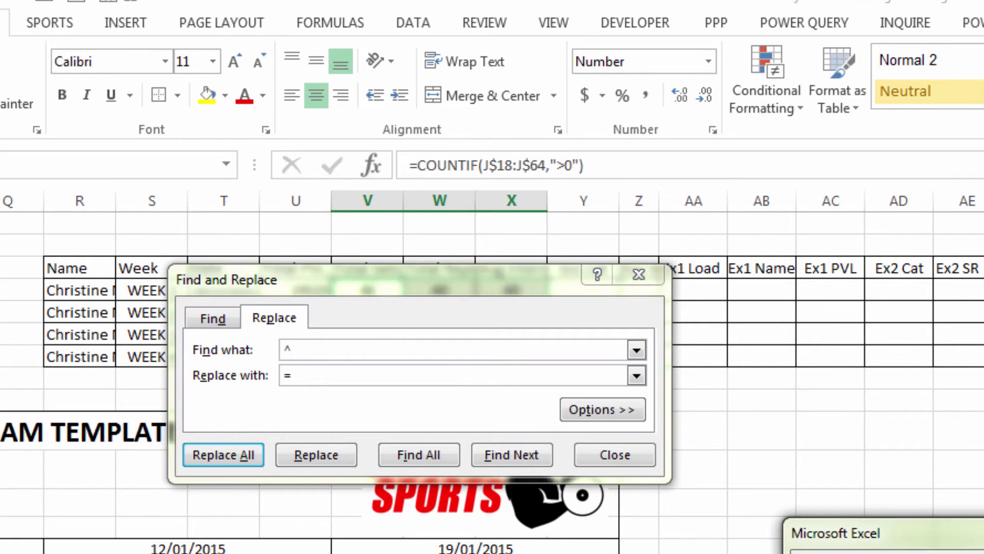
key(Return)
click(621, 456)
click(901, 546)
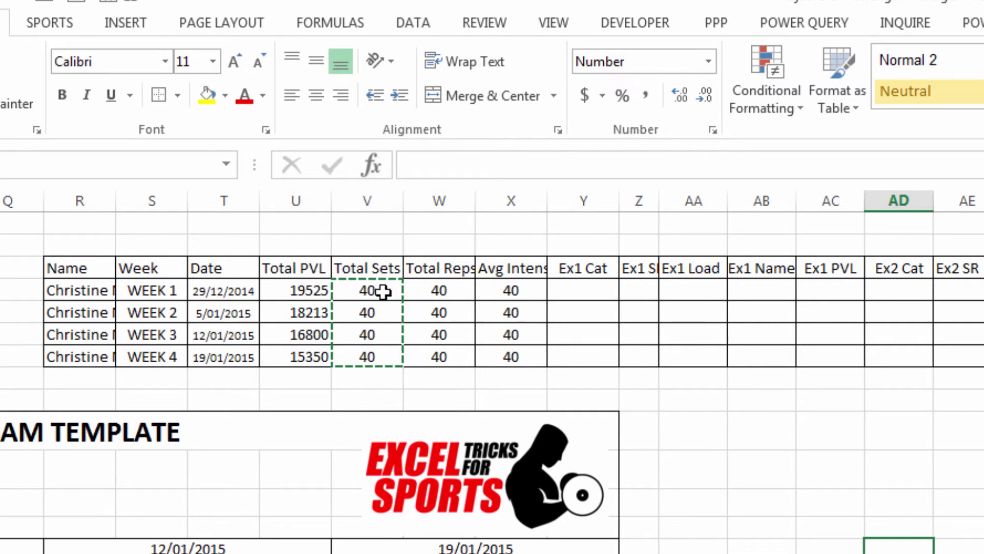
Step: Change Week 1 Total Reps to =SUMIF(J$18:J$64,">0") (280), then select the Weeks 2–4 Total Reps cells
click(442, 293)
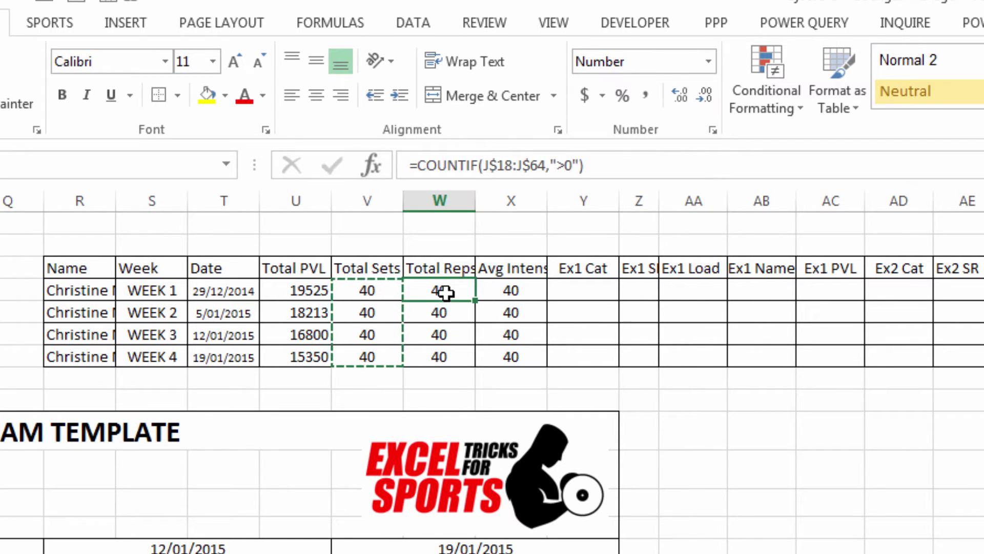
click(466, 165)
key(BackSpace)
key(BackSpace)
key(BackSpace)
key(BackSpace)
key(BackSpace)
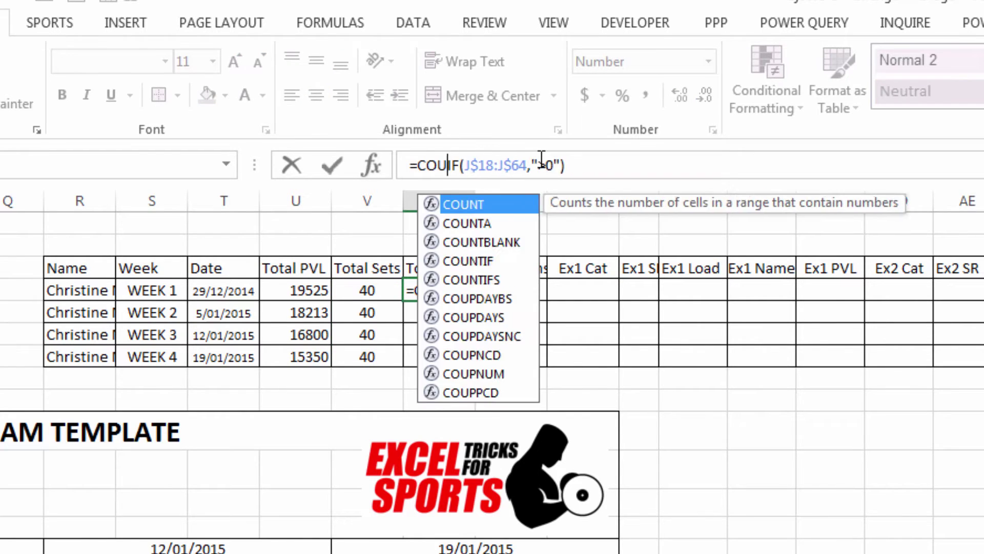
text(sum)
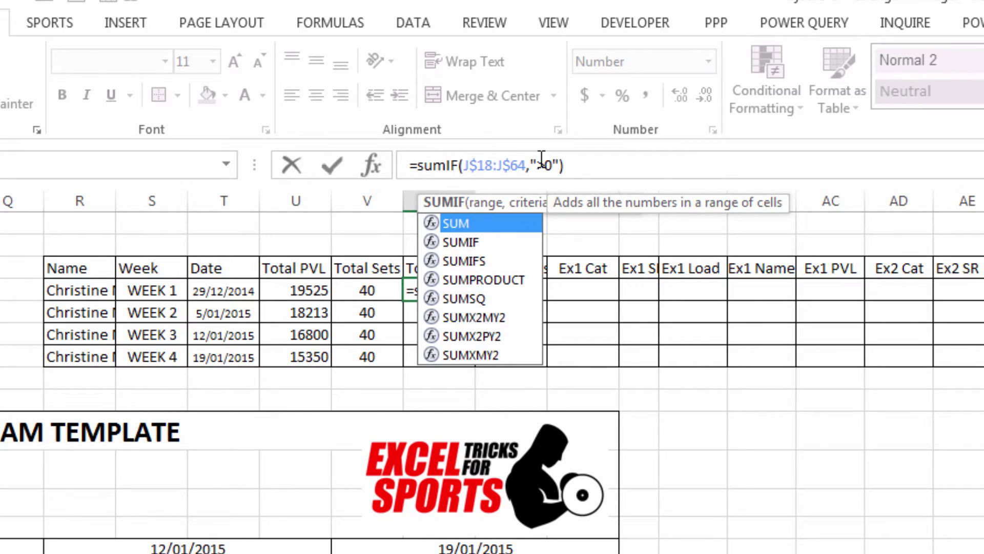
key(Return)
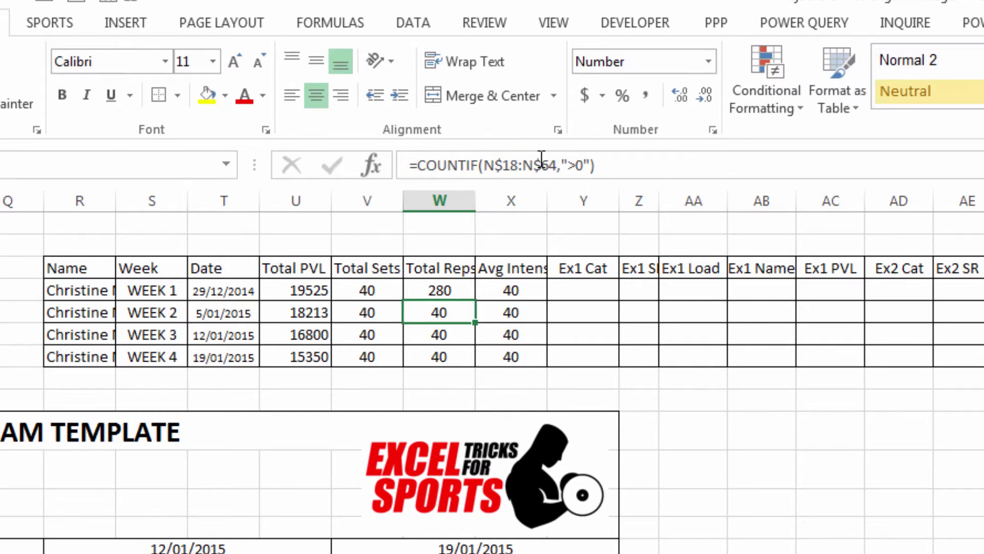
click(472, 291)
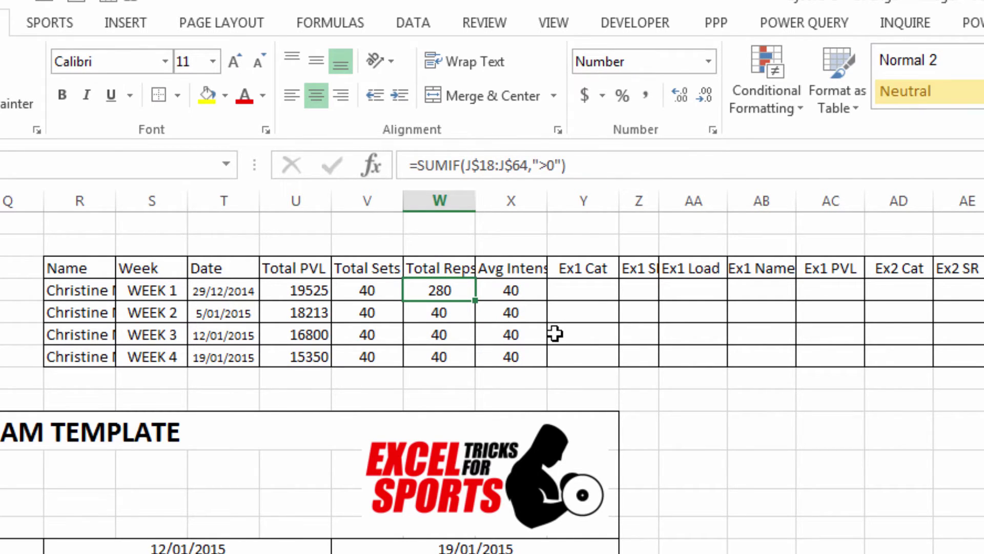
scroll(555, 333, left, 6)
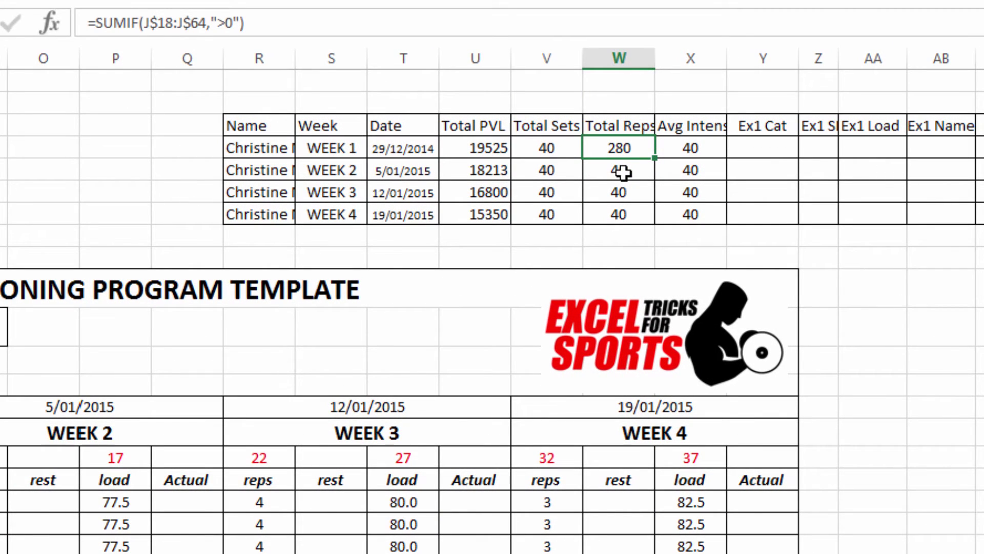
click(622, 173)
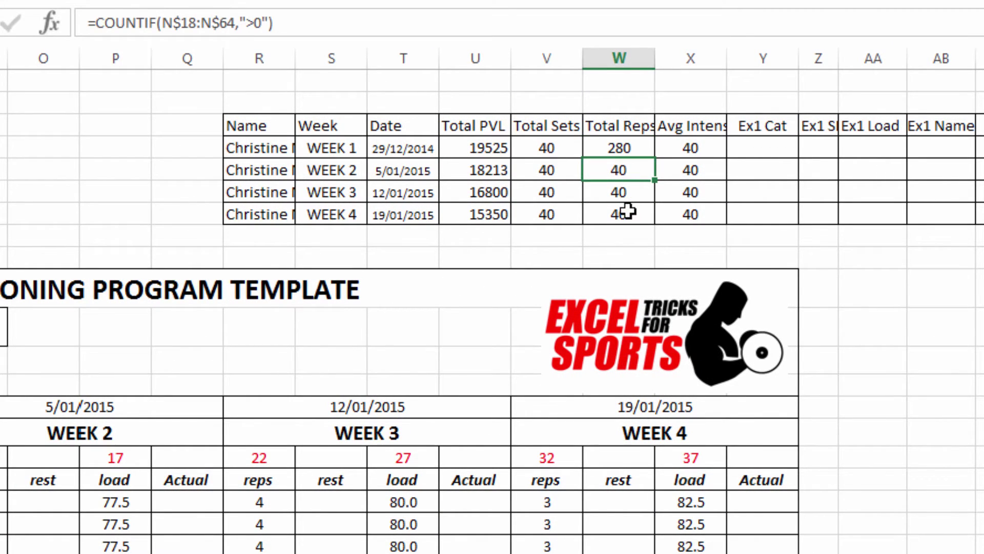
drag(625, 210, 617, 170)
Step: Replace Count with Sum in Weeks 2–4 Total Reps, giving 261, 241 and 221
key(ctrl+h)
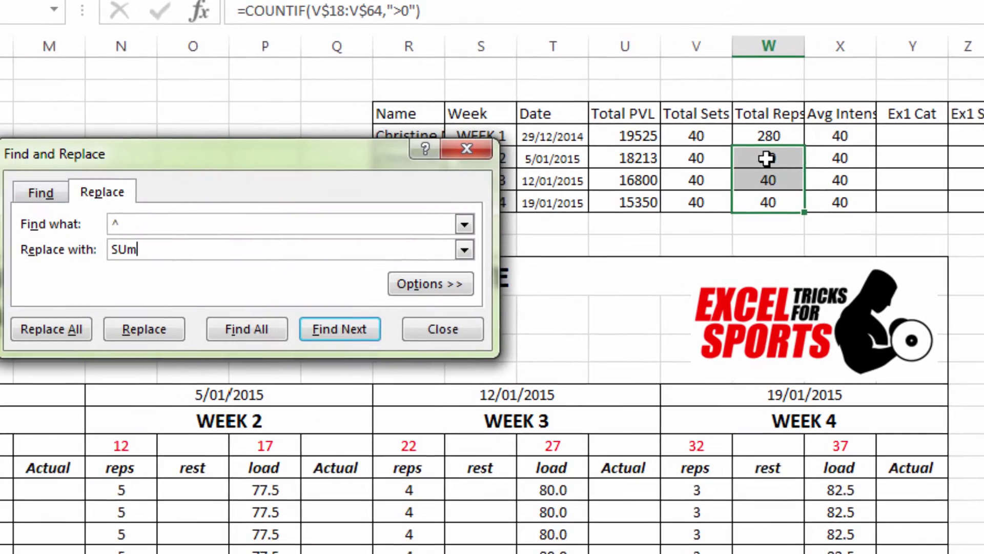
text(Count)
key(Tab)
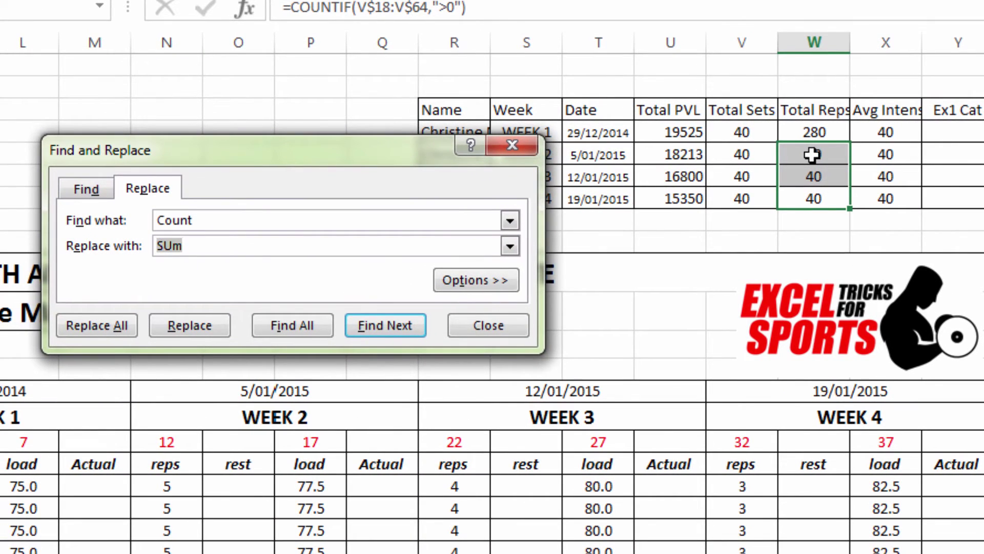
text(Sum)
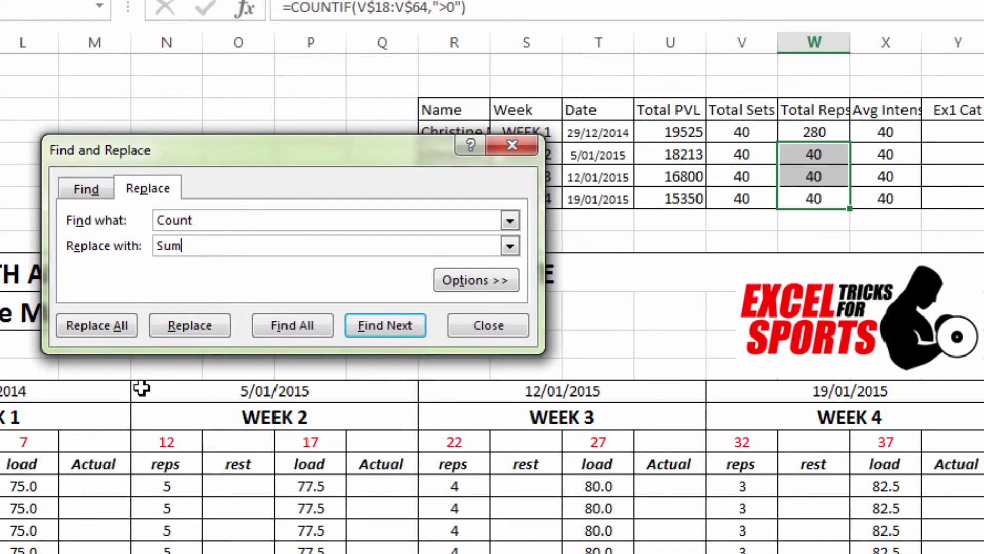
click(100, 330)
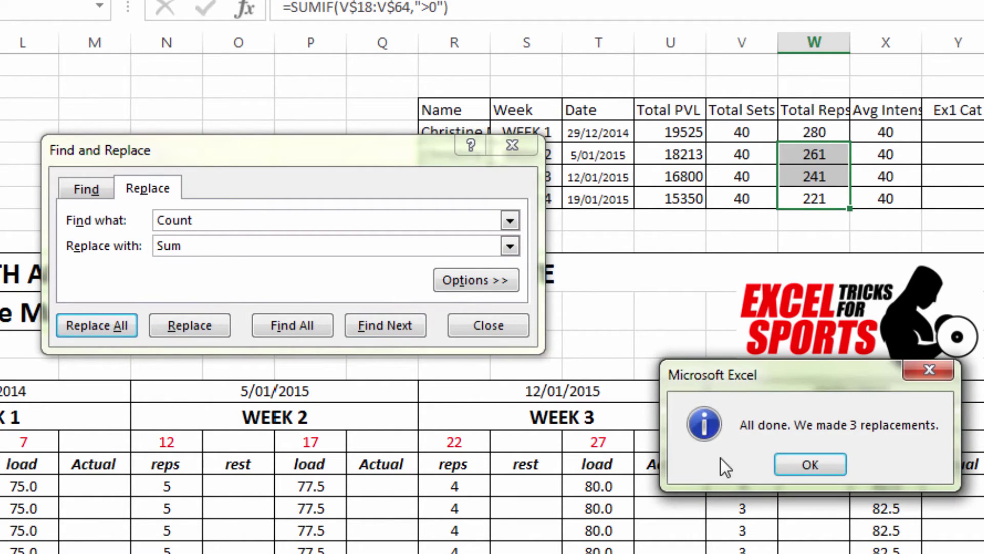
click(792, 465)
click(505, 323)
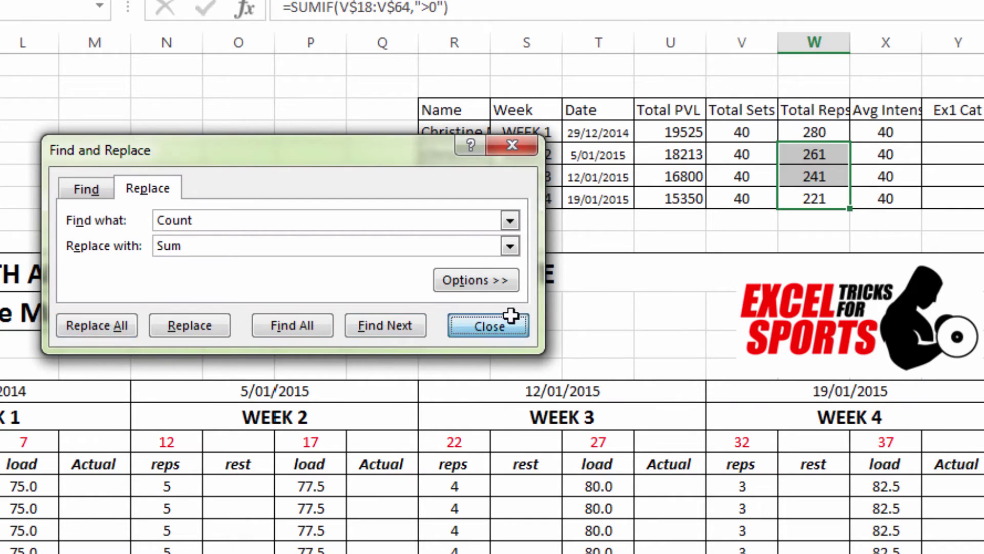
Step: Switch Avg Intensity to AVERAGEIF with one decimal, showing 7.0, 6.5, 6.0 and 5.5
drag(881, 129, 892, 197)
key(ctrl+h)
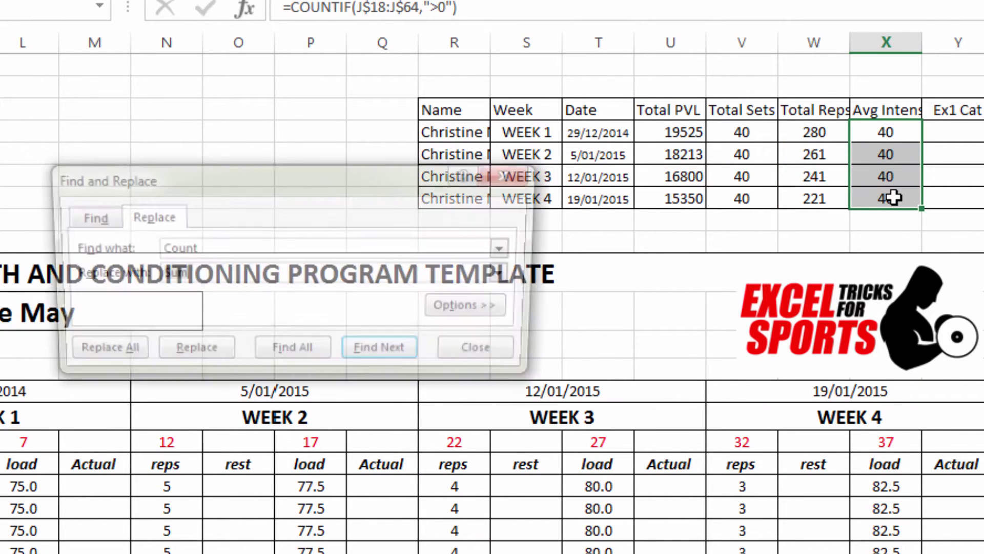
text(Average)
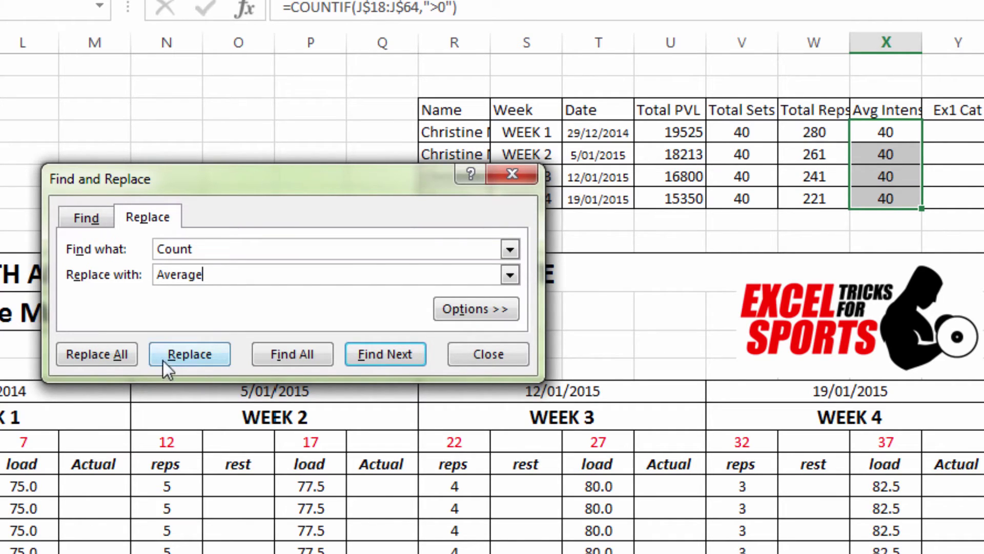
click(122, 358)
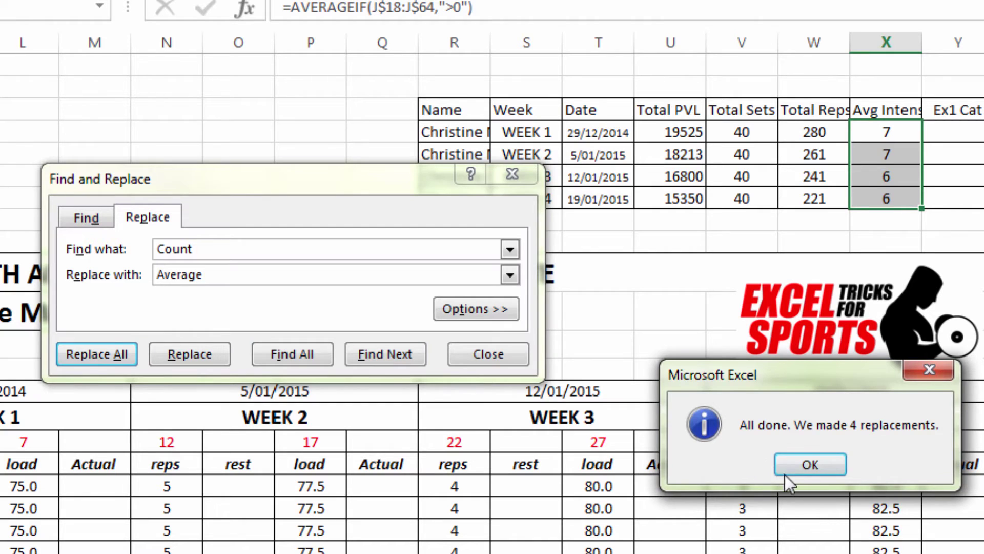
click(802, 464)
click(499, 359)
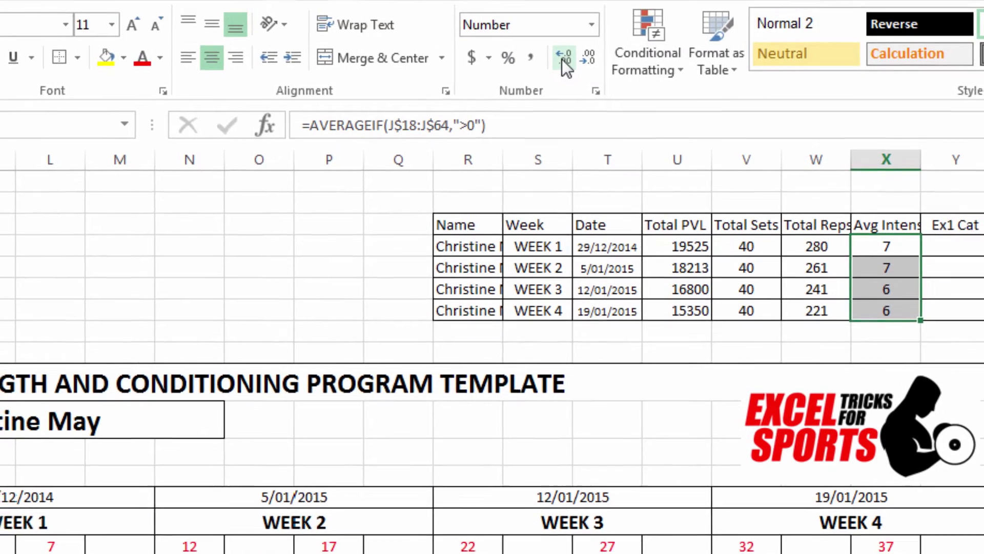
click(568, 109)
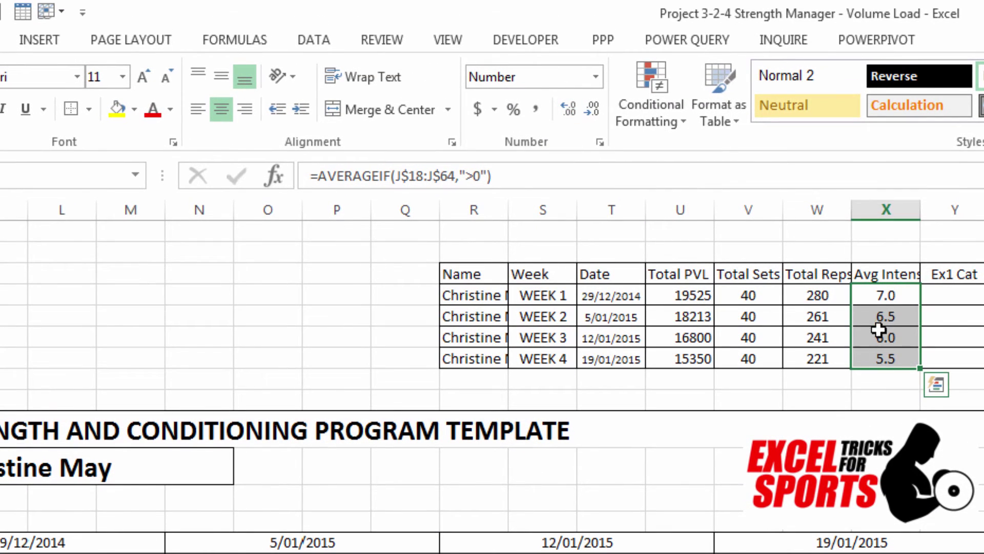
click(886, 296)
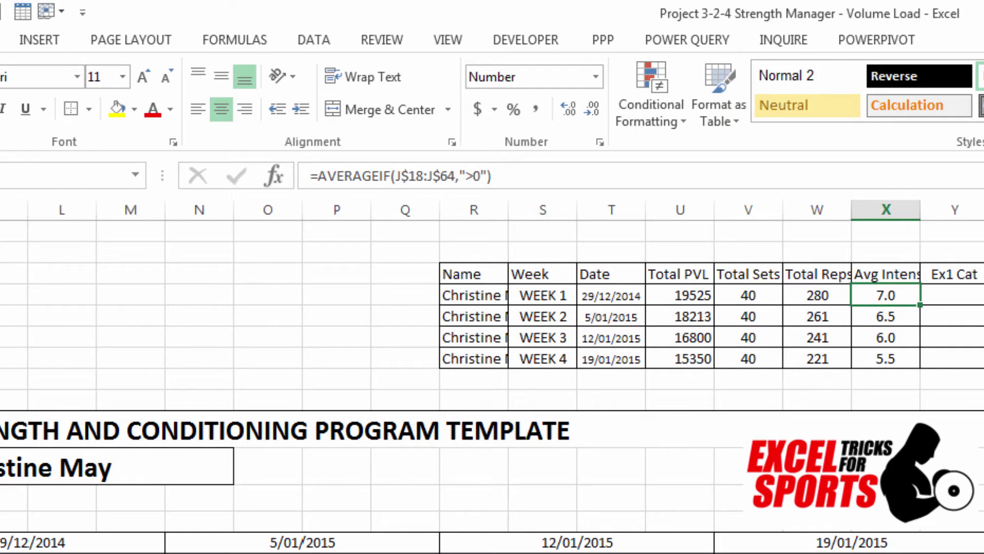
click(318, 176)
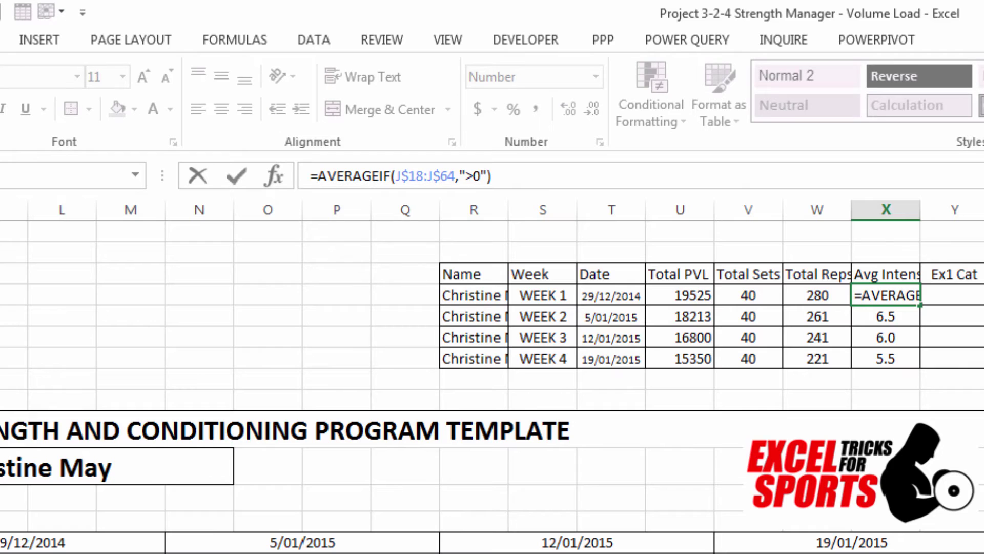
text(INDEX()
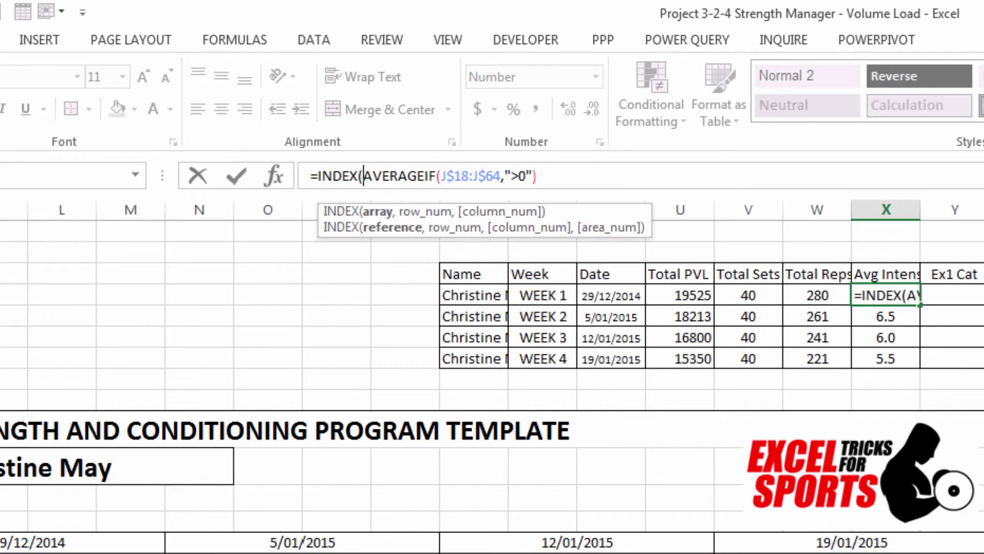
text(TBL)
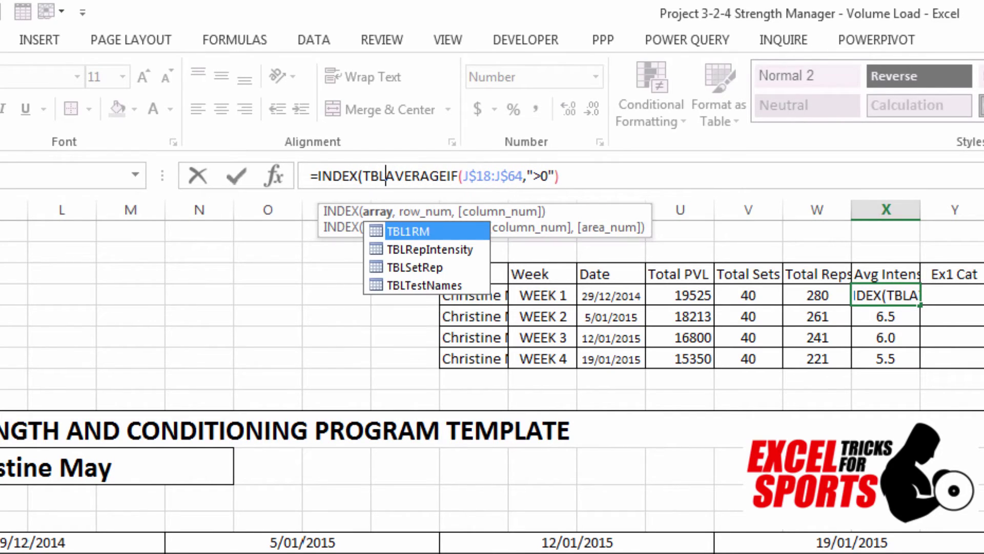
key(Down)
key(Tab)
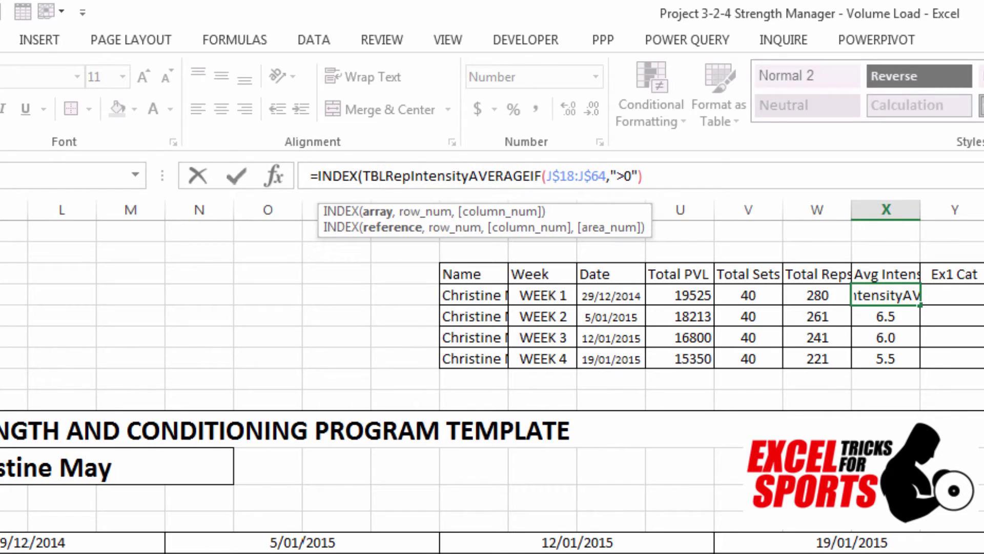
text([)
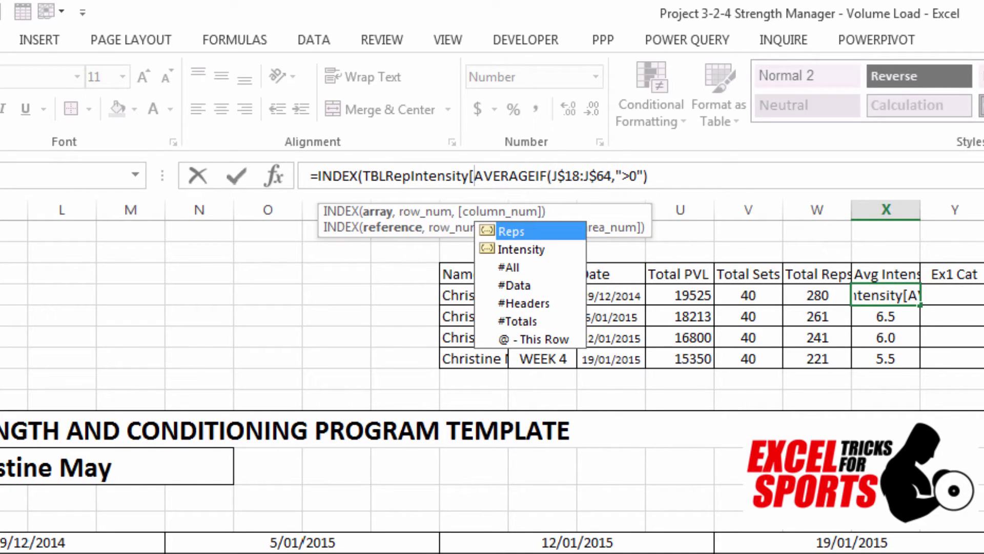
key(Down)
key(Tab)
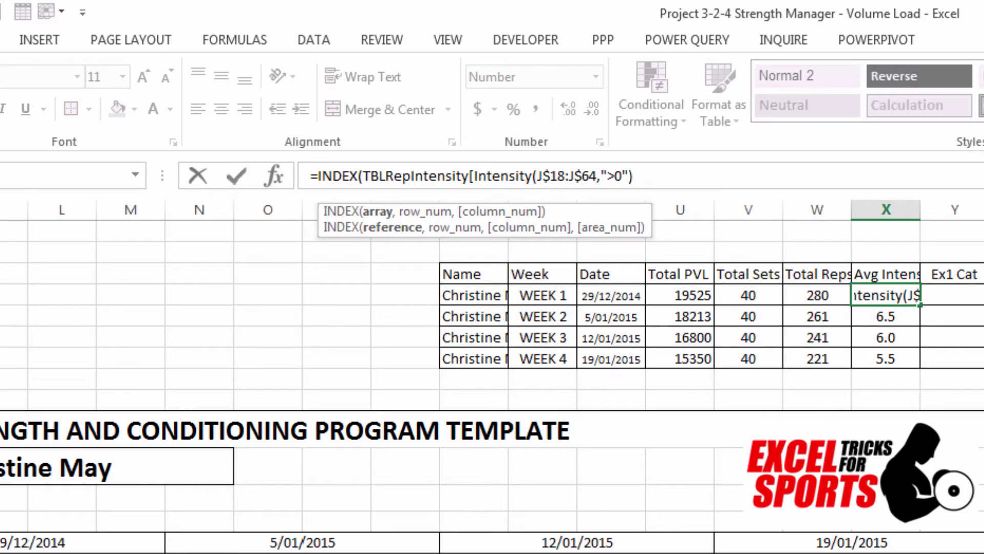
key(Escape)
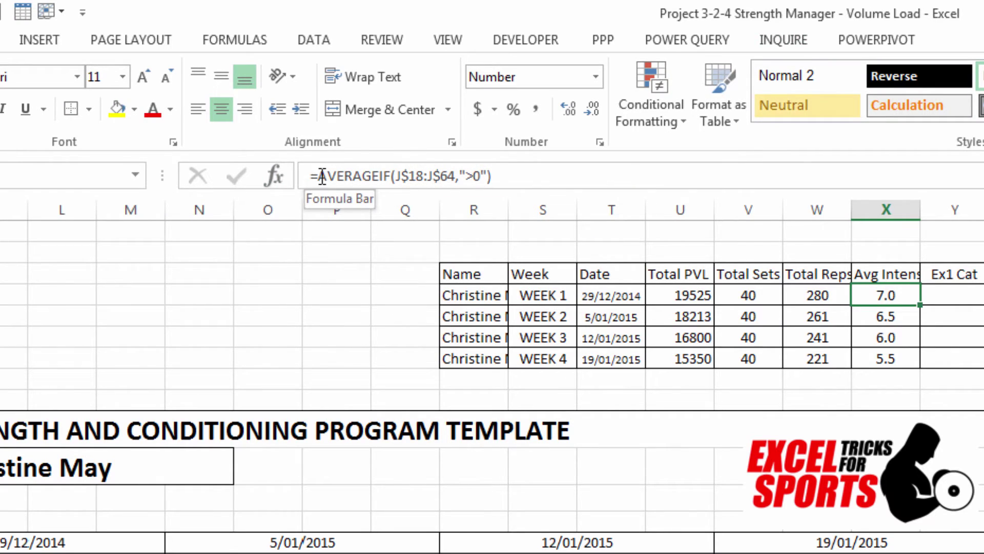
drag(318, 176, 645, 177)
key(ctrl+c)
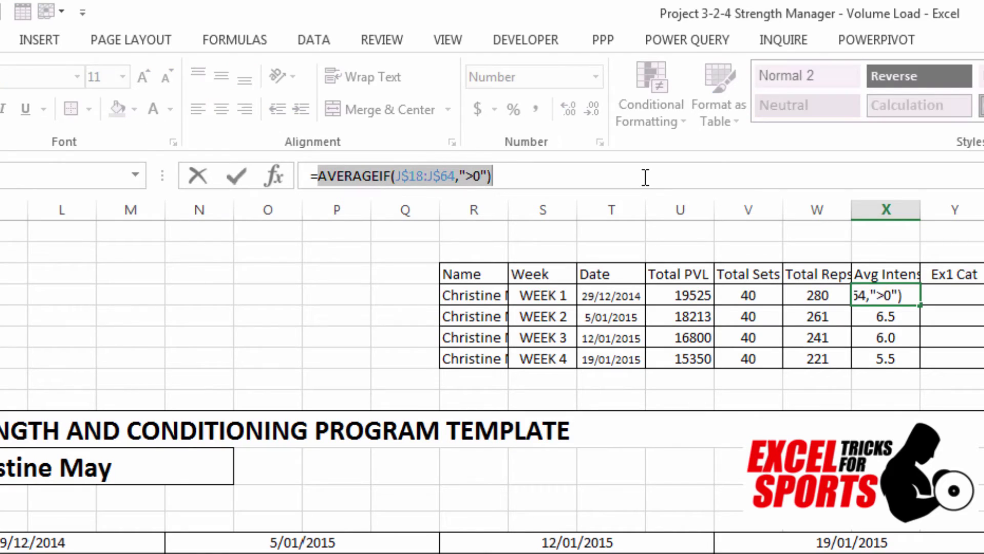
key(BackSpace)
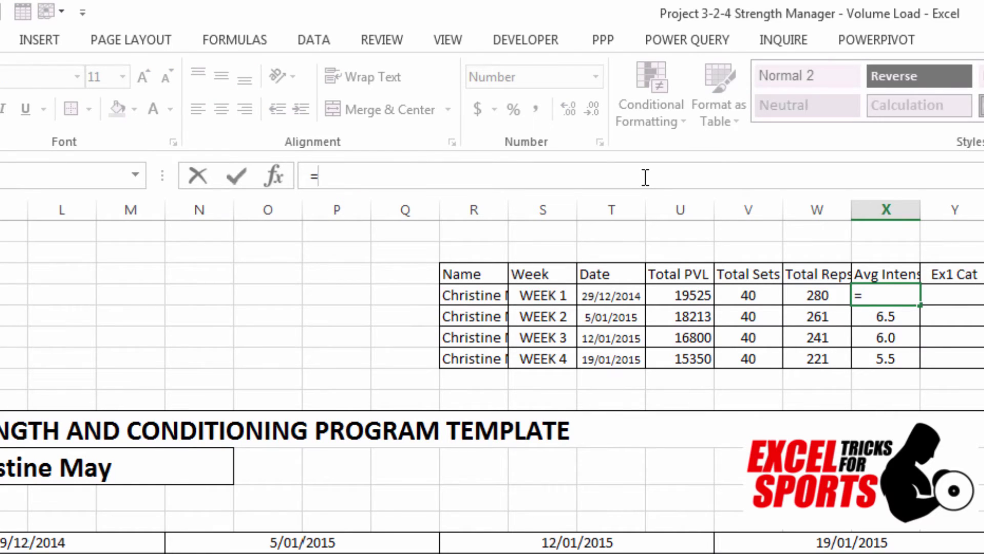
text(INDEX()
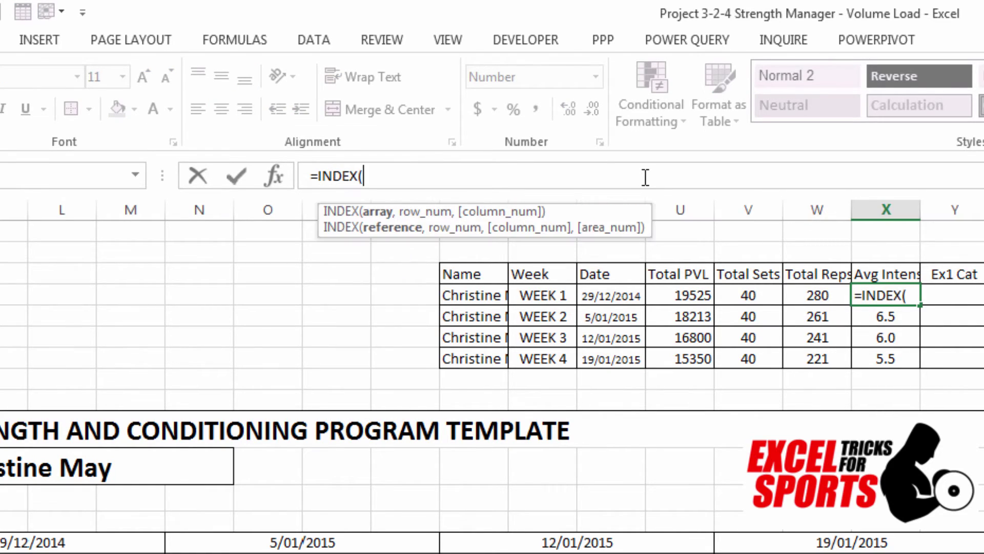
text(TBL)
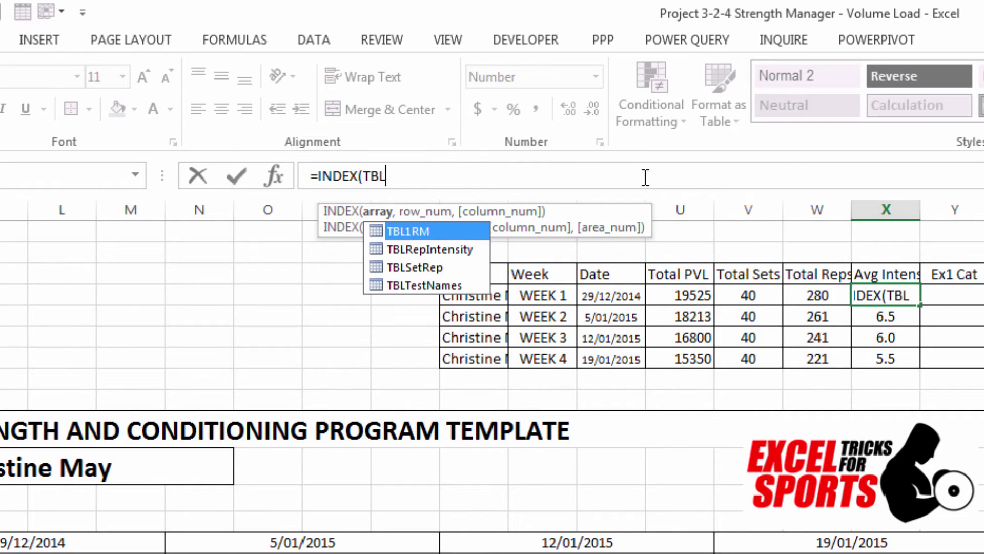
key(Down)
text([)
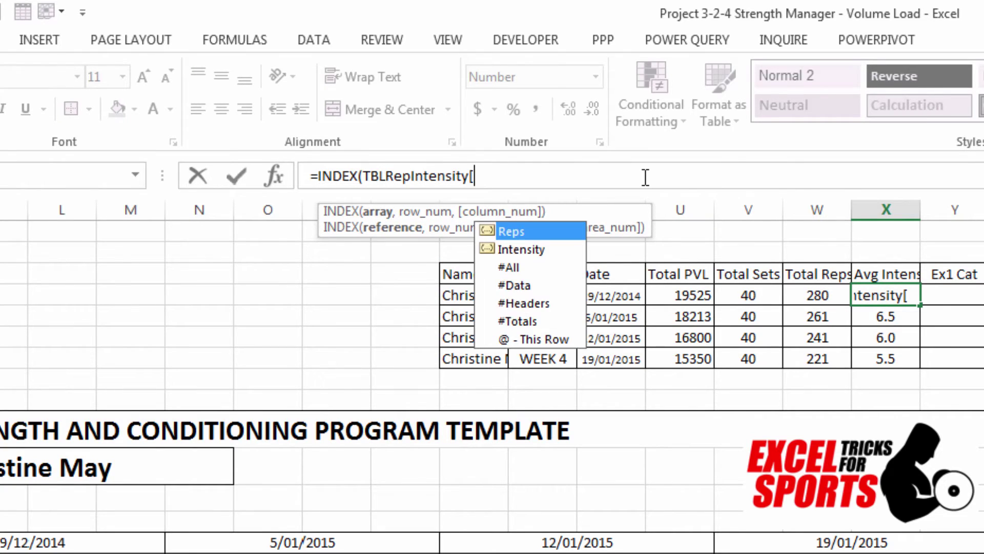
key(Down)
key(Tab)
text(])
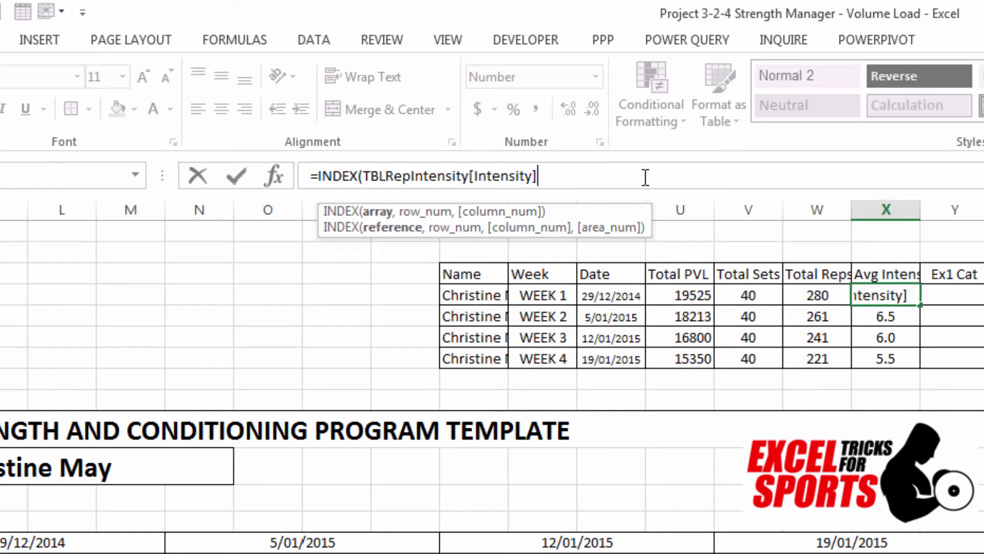
text(,)
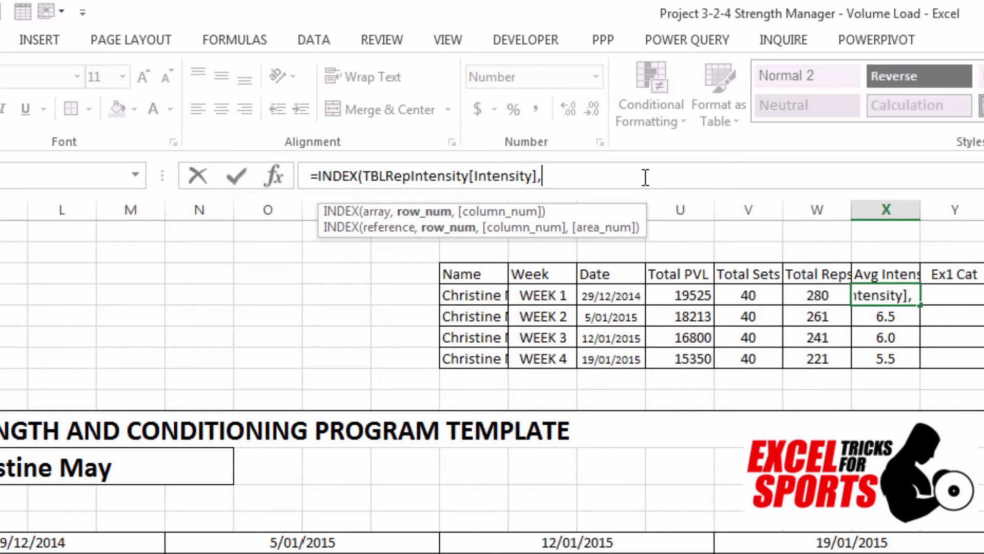
text(MATCH)
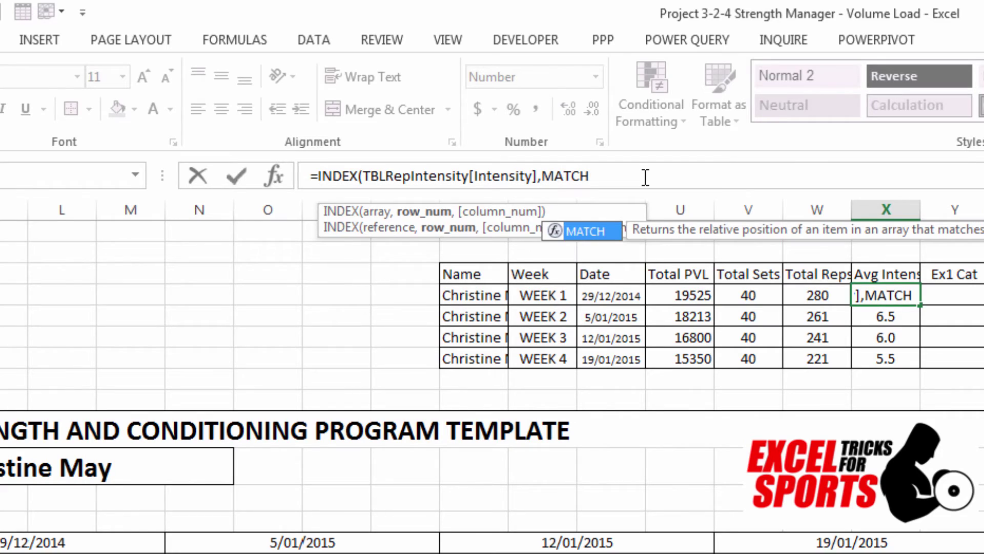
text(()
key(ctrl+v)
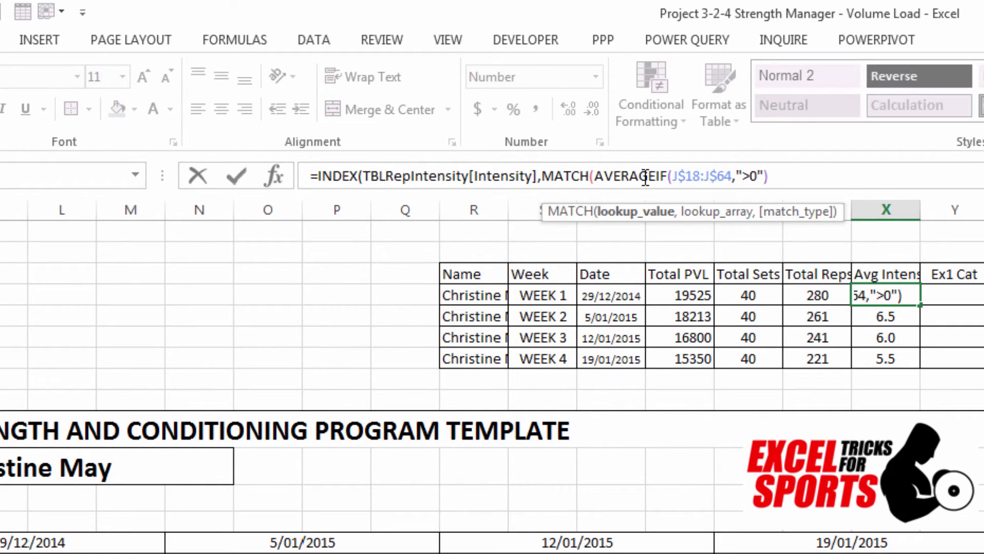
text(,TBL)
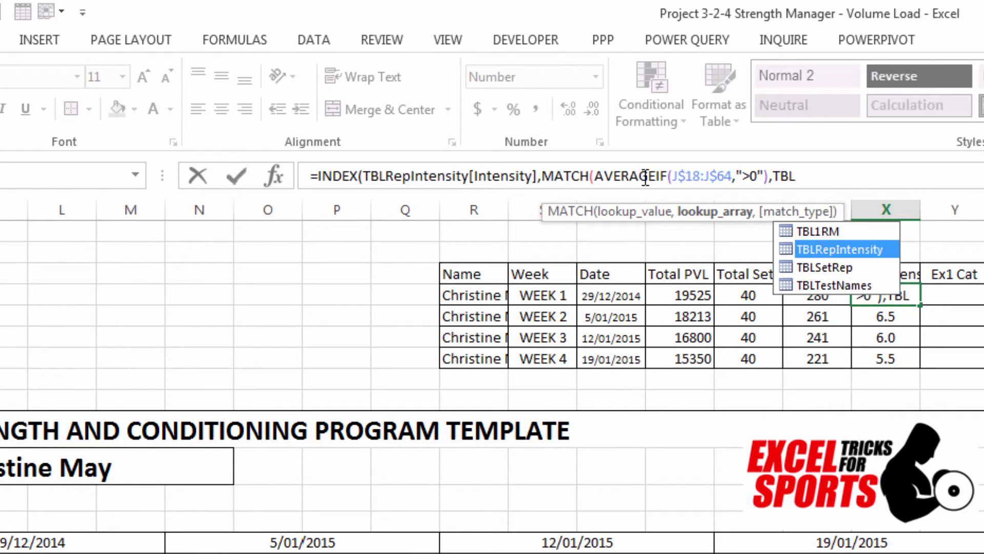
key(Tab)
text([)
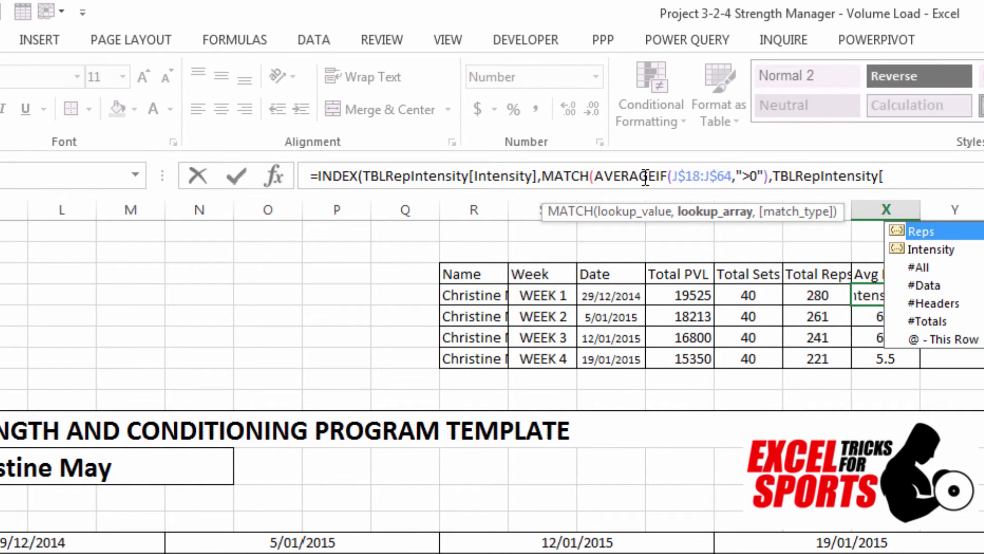
key(Tab)
text(],)
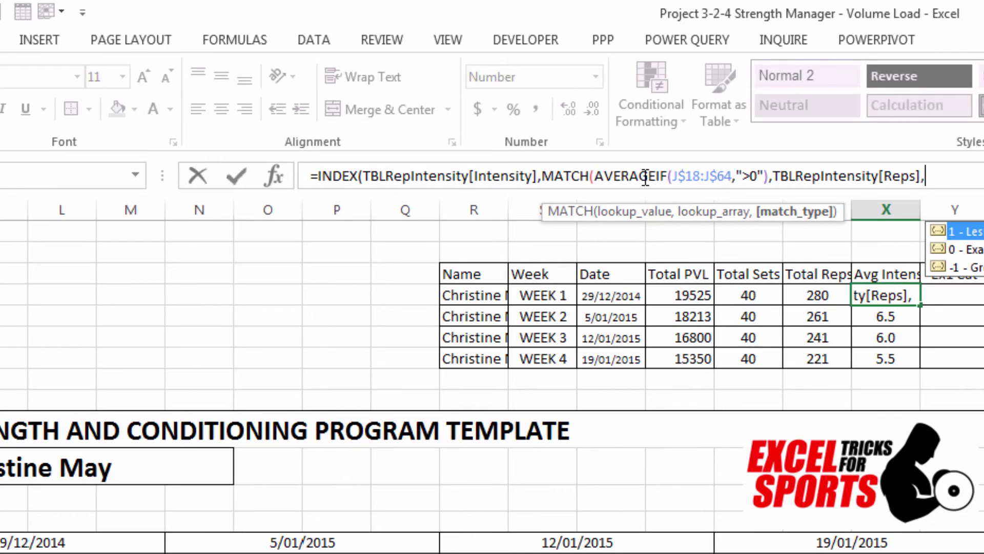
text(1)
text())
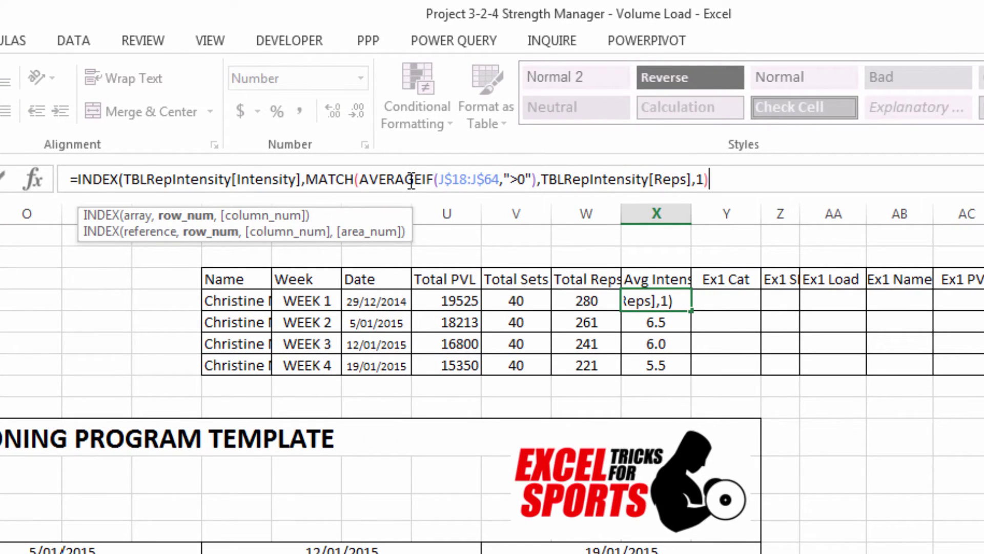
text())
key(Return)
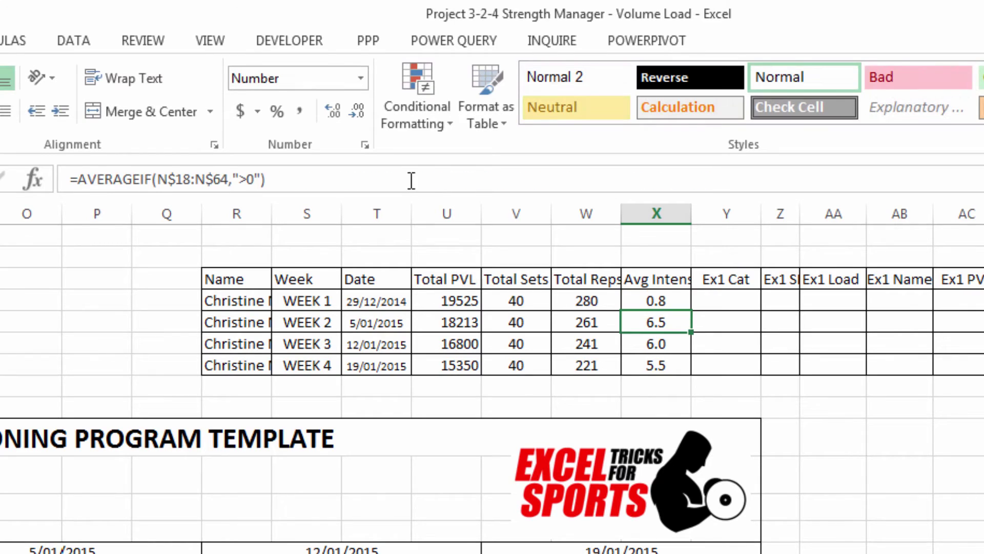
click(667, 302)
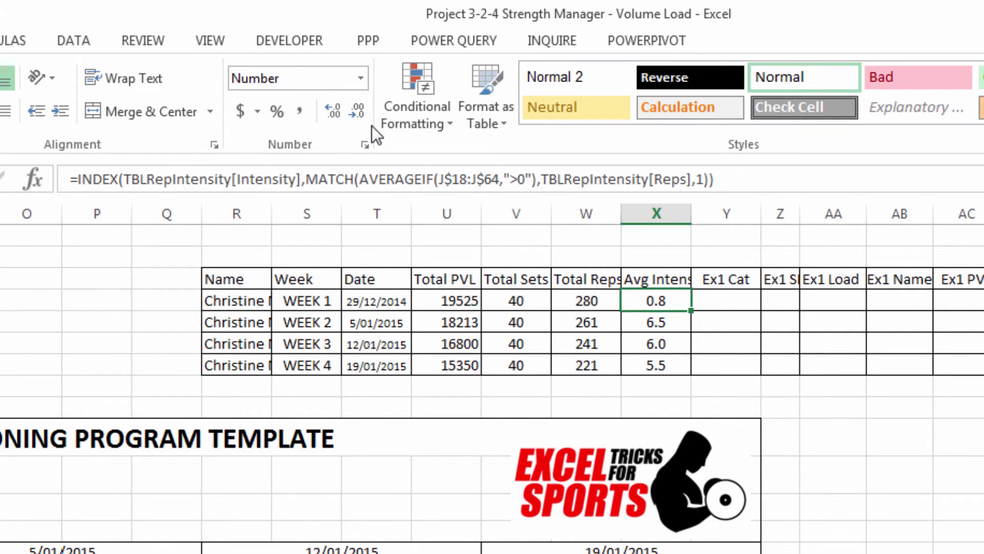
key(ctrl+shift+5)
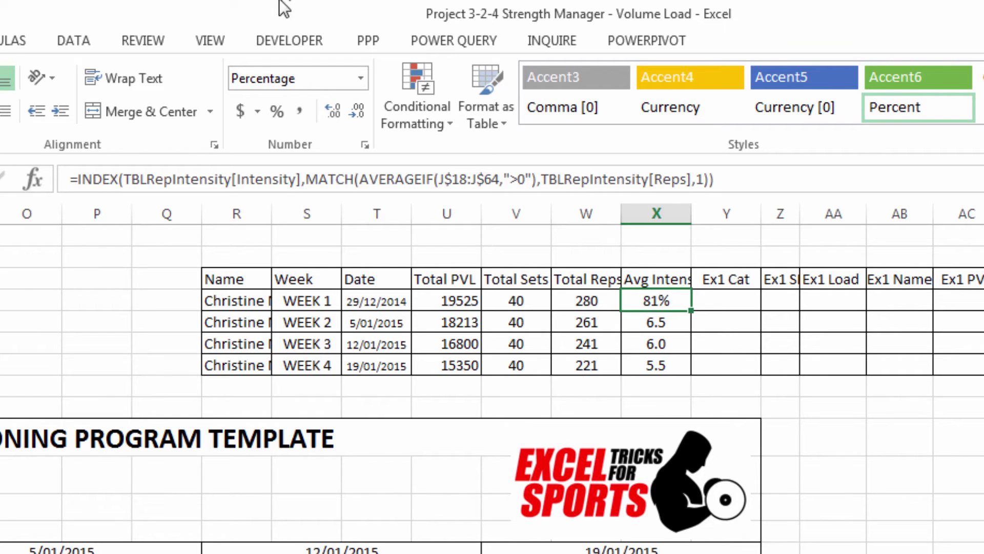
key(ctrl+z)
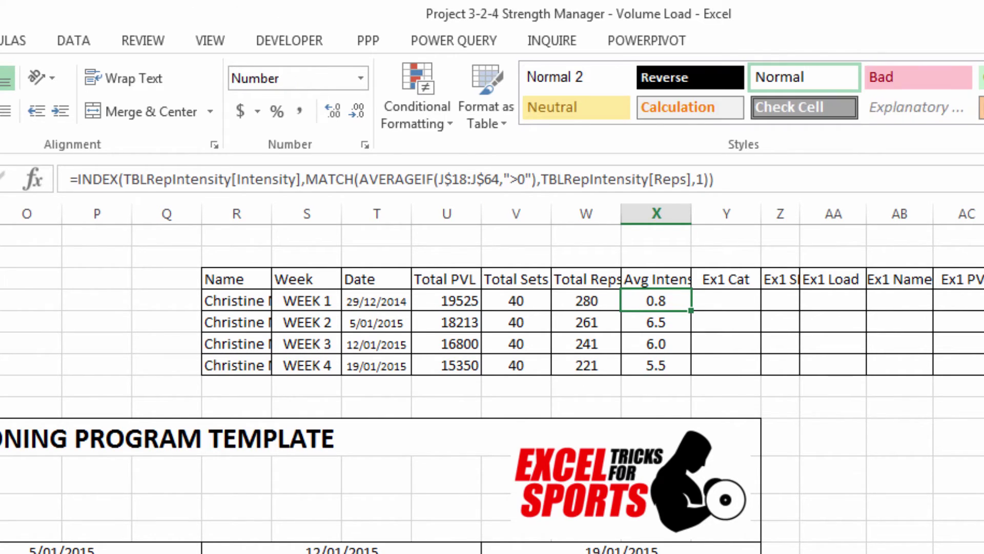
key(ctrl+z)
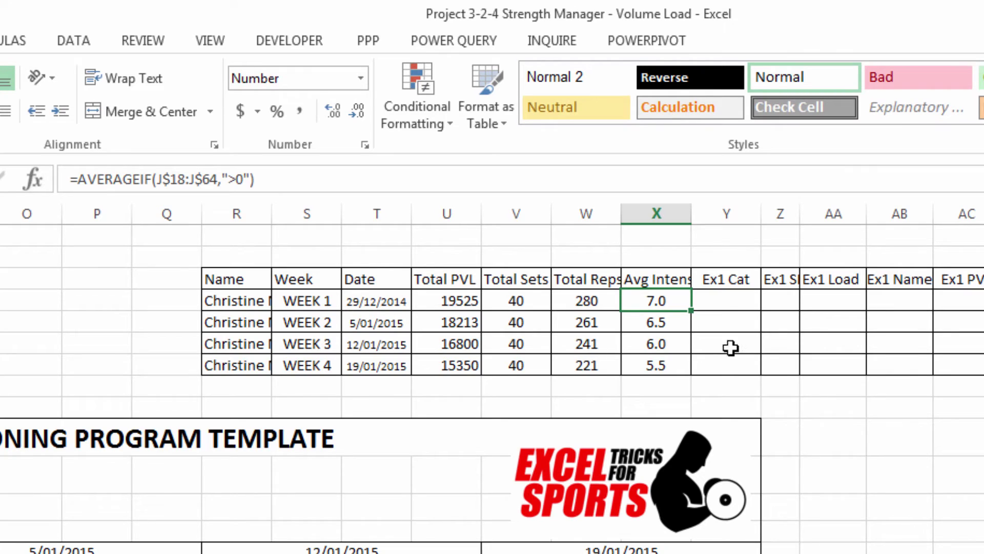
click(730, 390)
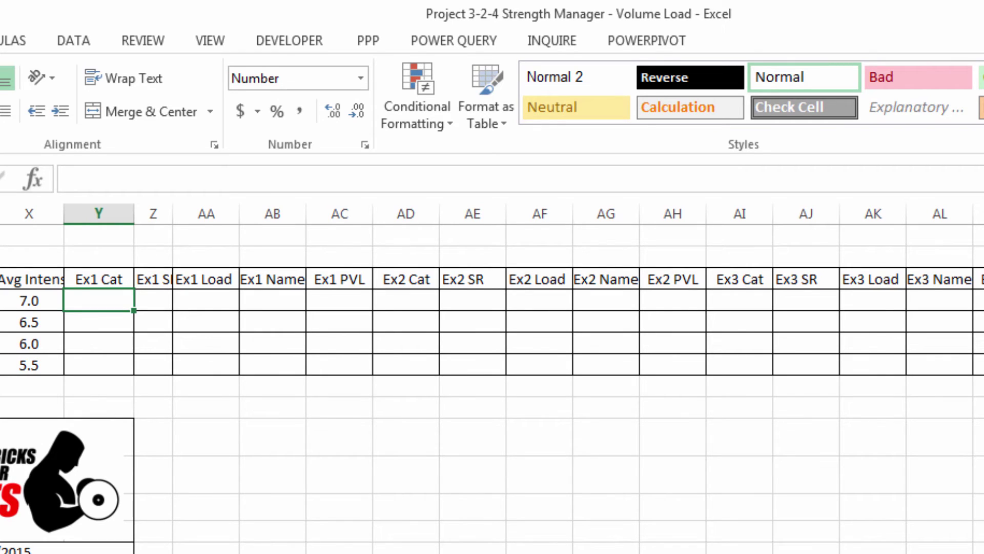
Step: Enter =vEx1Cat in Ex1 Cat and fill LowerBody down all four weeks
text(=VE)
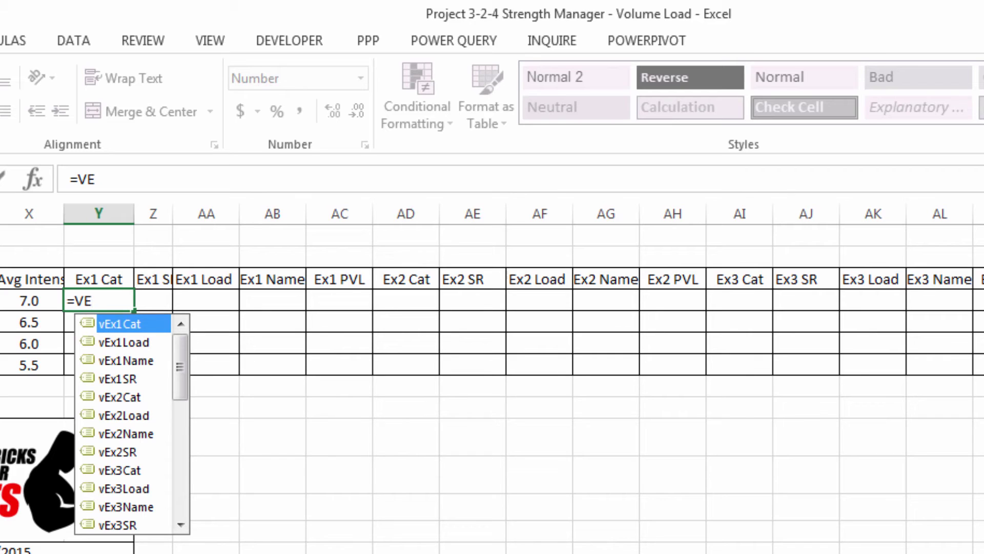
key(Tab)
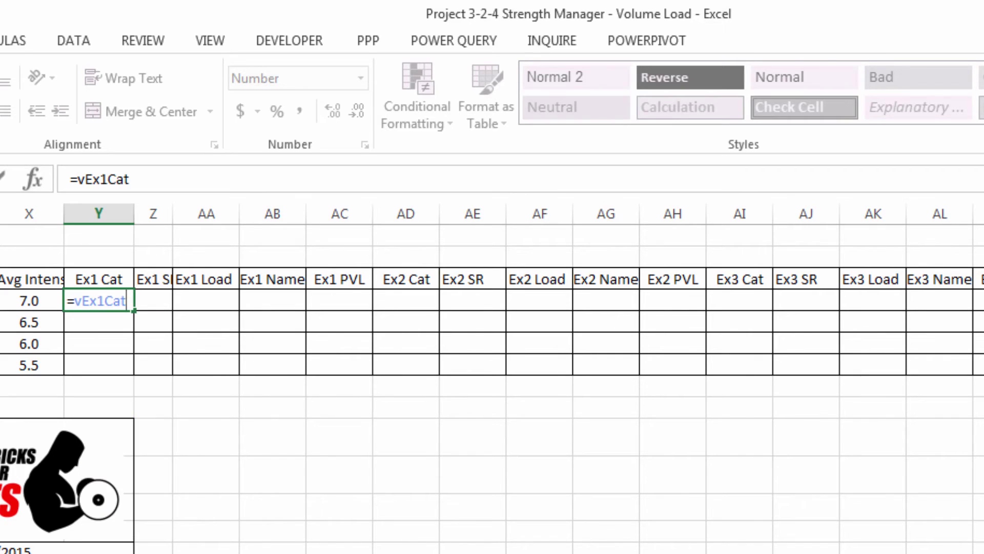
key(Return)
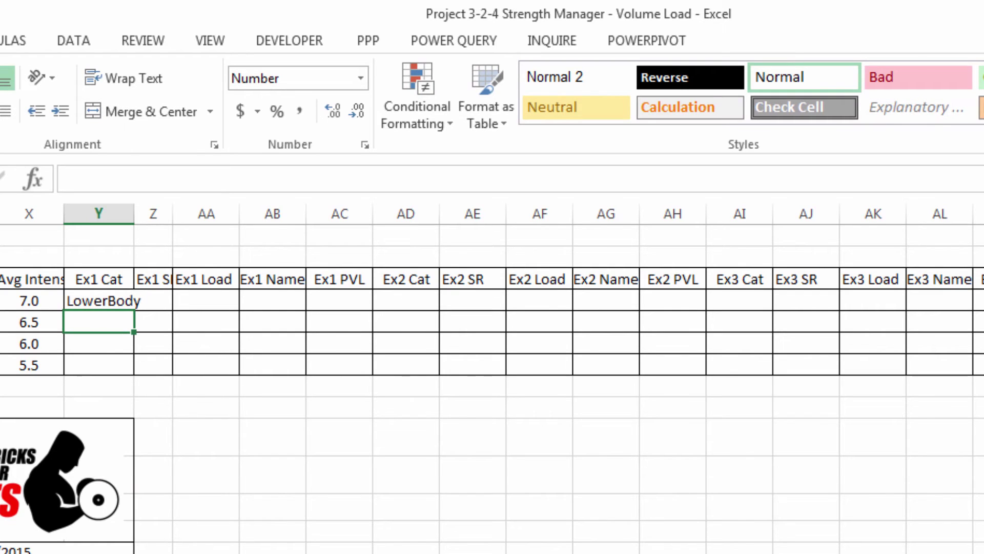
click(111, 301)
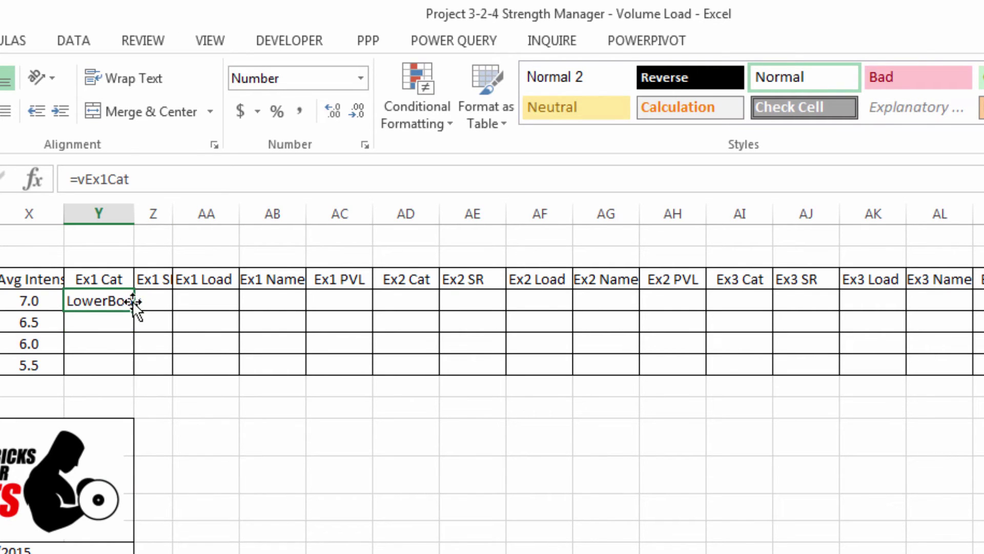
double_click(134, 310)
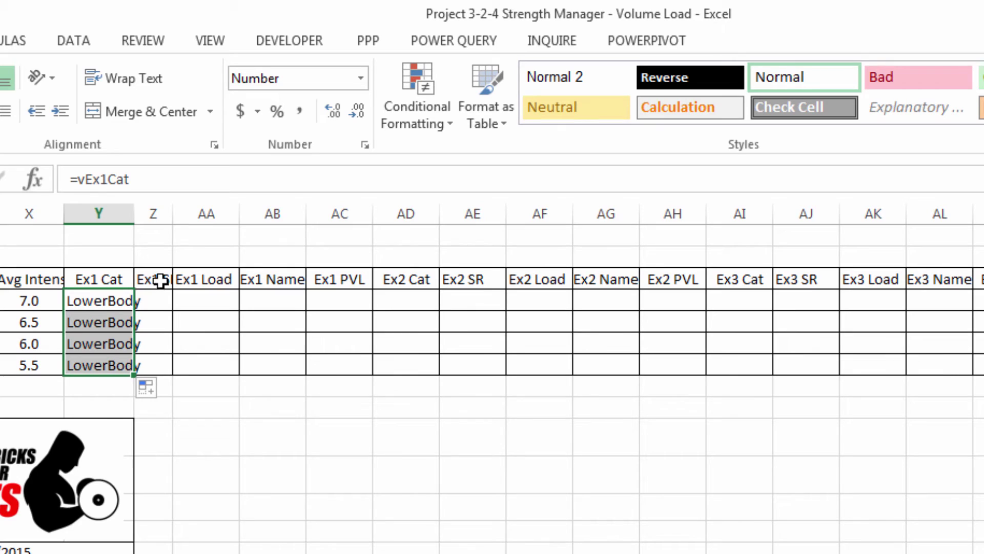
Step: Widen column Z and enter =vEx1SR and =vEx1Load (90) in the Week 1 row
drag(170, 213, 220, 213)
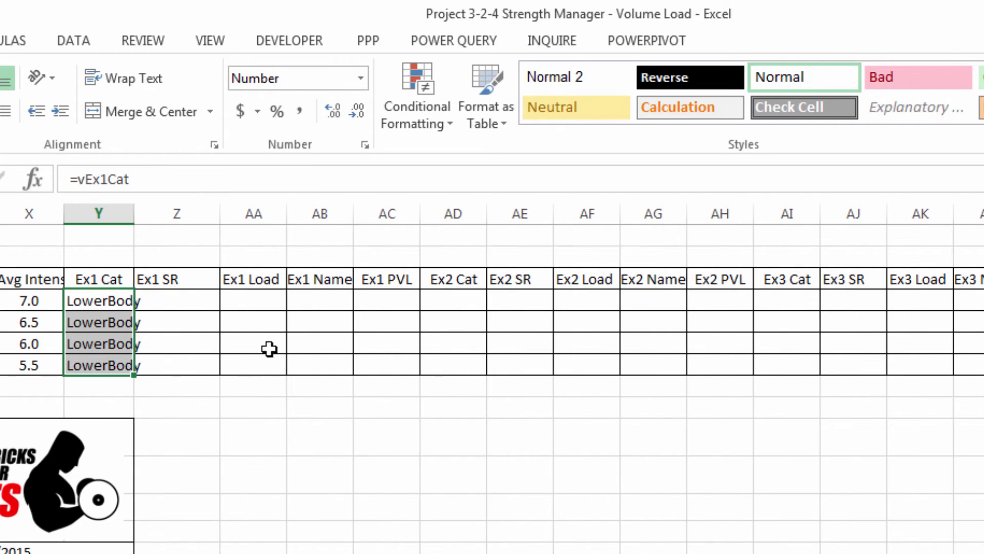
click(187, 303)
text(=VE)
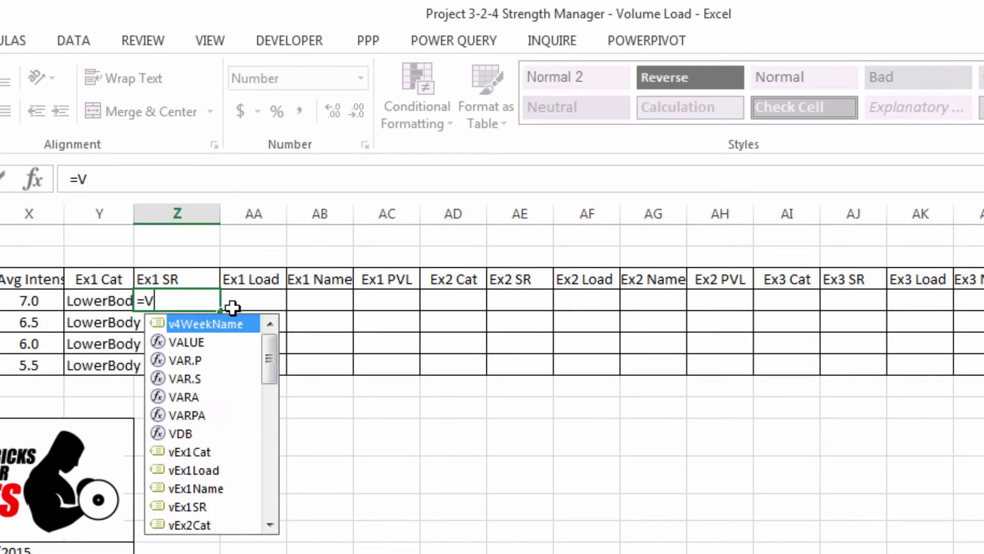
key(Down)
key(Down)
key(Down)
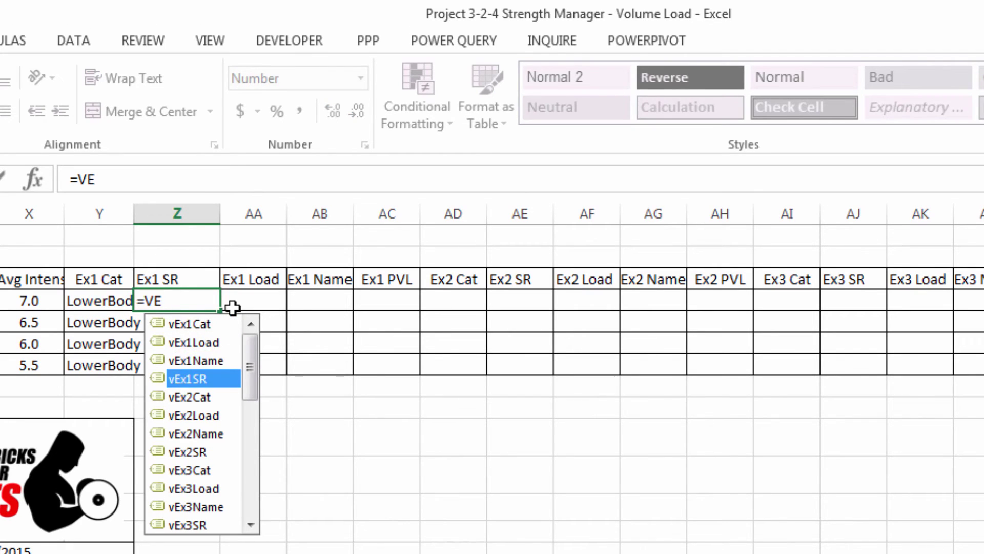
key(Tab)
key(Return)
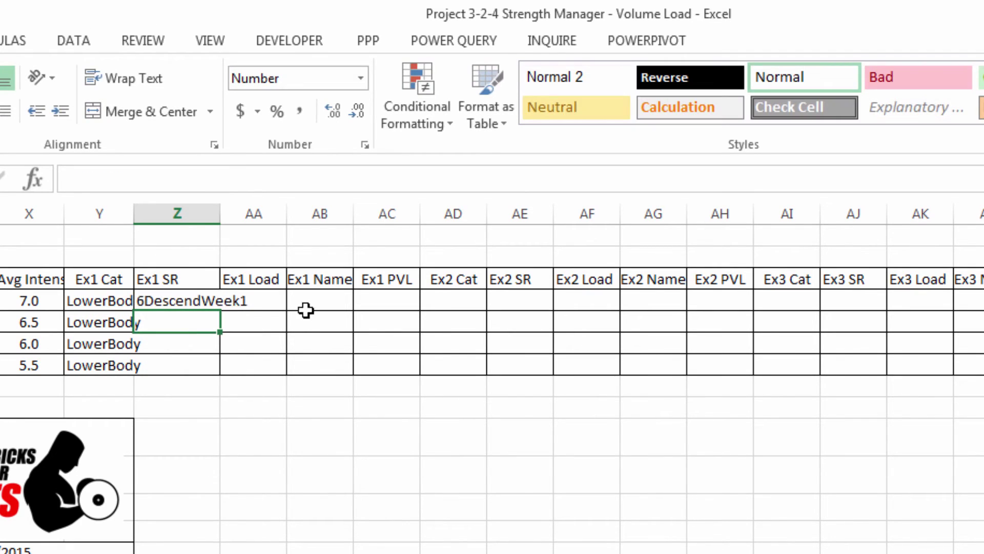
click(264, 299)
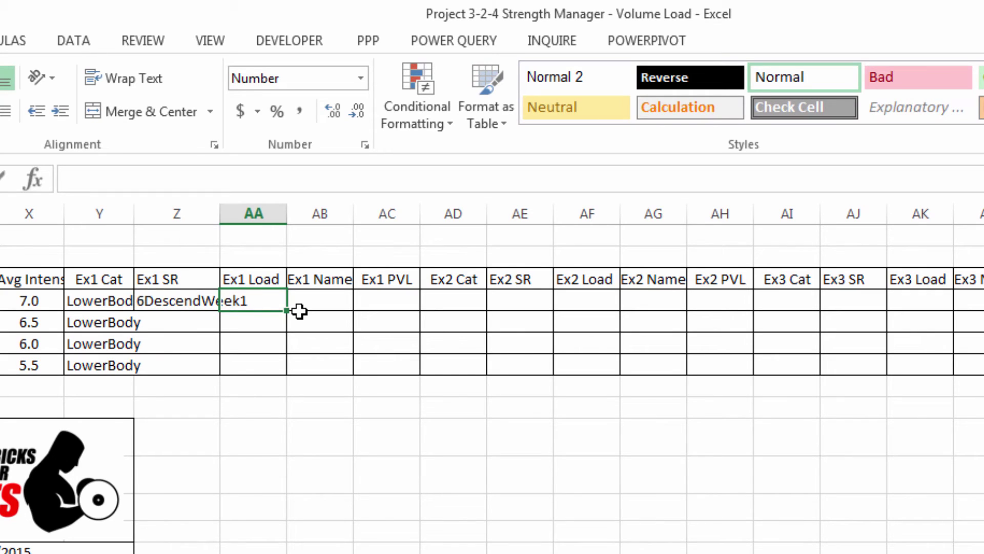
text(=VEX)
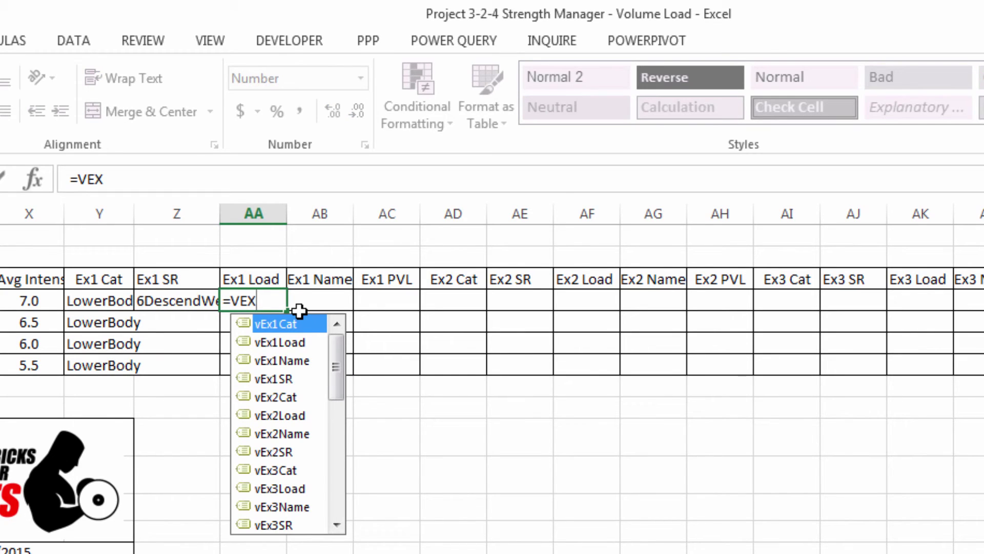
key(Down)
key(Tab)
key(Return)
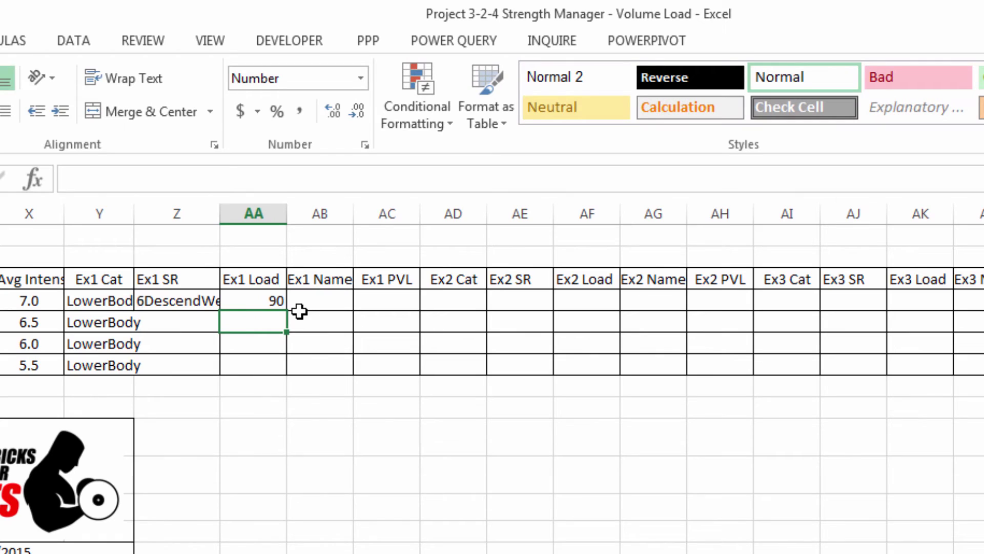
Step: Enter =vEx1Name (Front Squat) and fill SR, Load and Name down all four weeks
click(324, 303)
text(=)
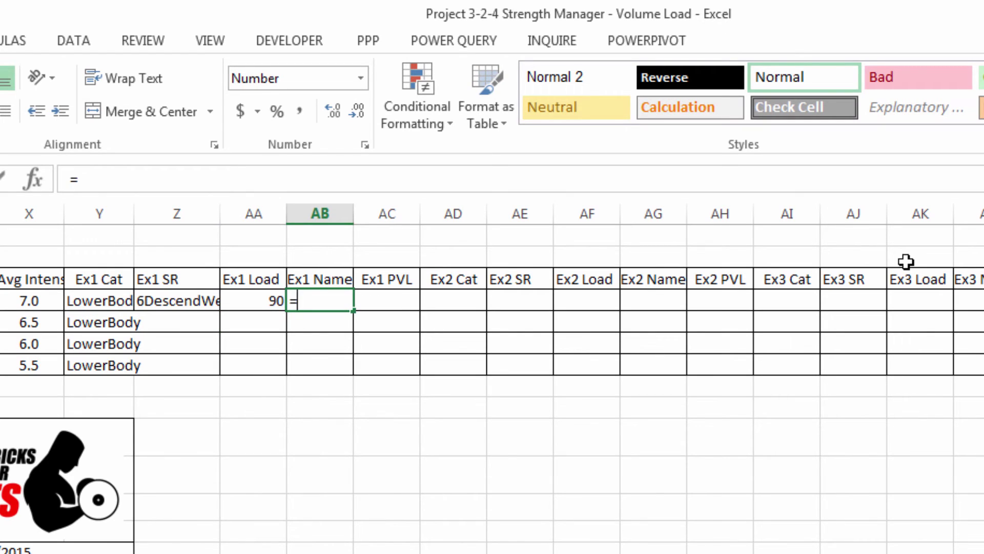
text(VE)
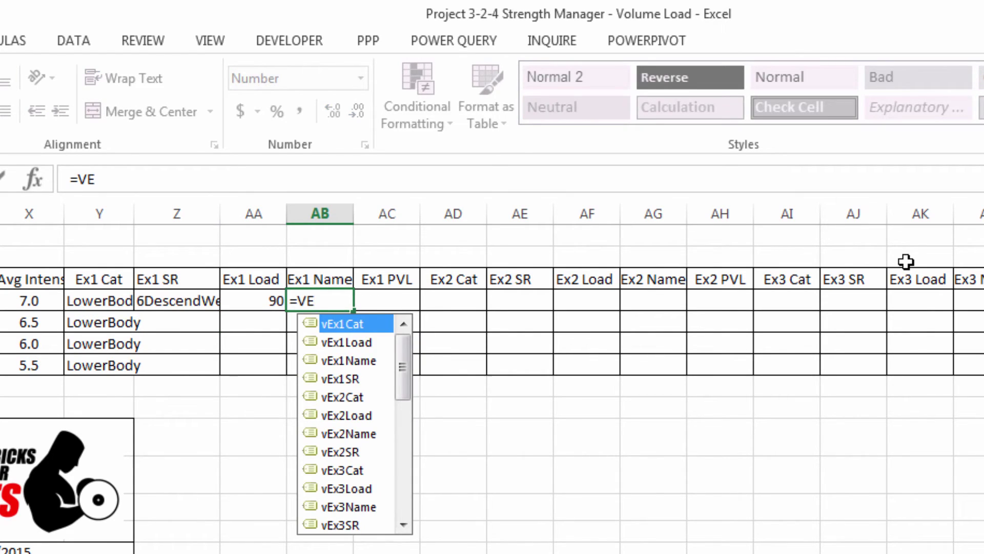
key(Down)
key(Down)
key(Tab)
key(Return)
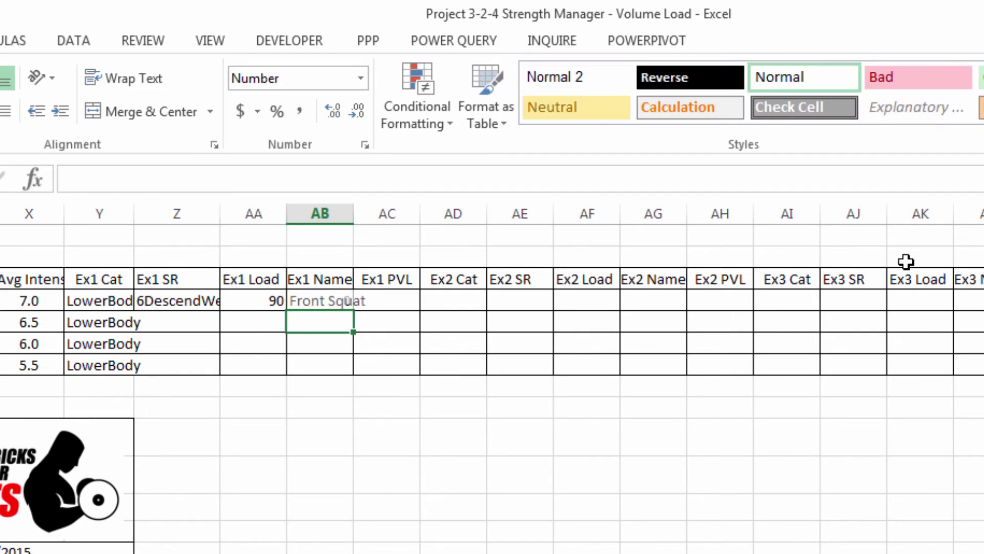
drag(177, 301, 339, 301)
double_click(354, 311)
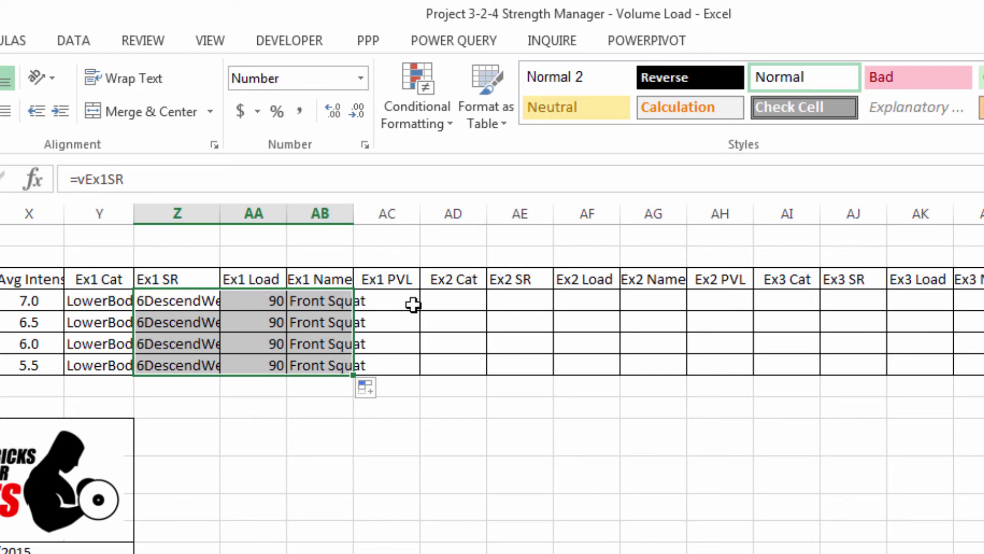
click(394, 302)
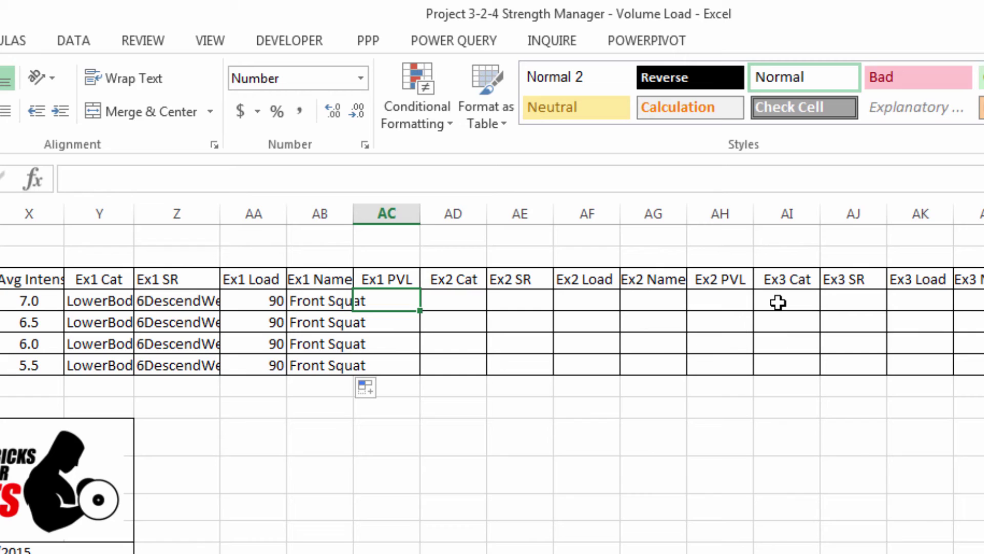
text(=)
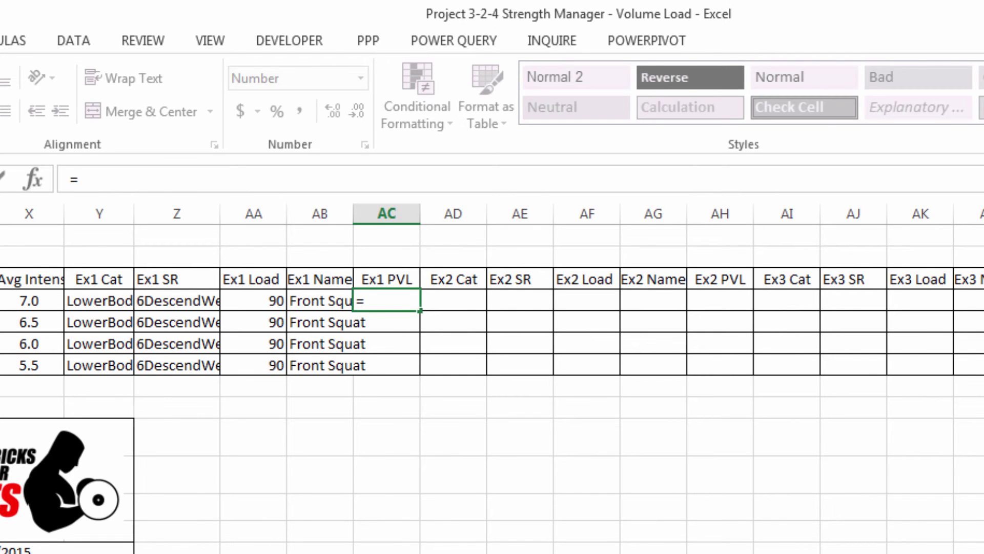
Step: Link AC4 to Front Squat PVL in E19 and fill down: 2250, 1938, 1600, 1238
key(ctrl+Page_Up)
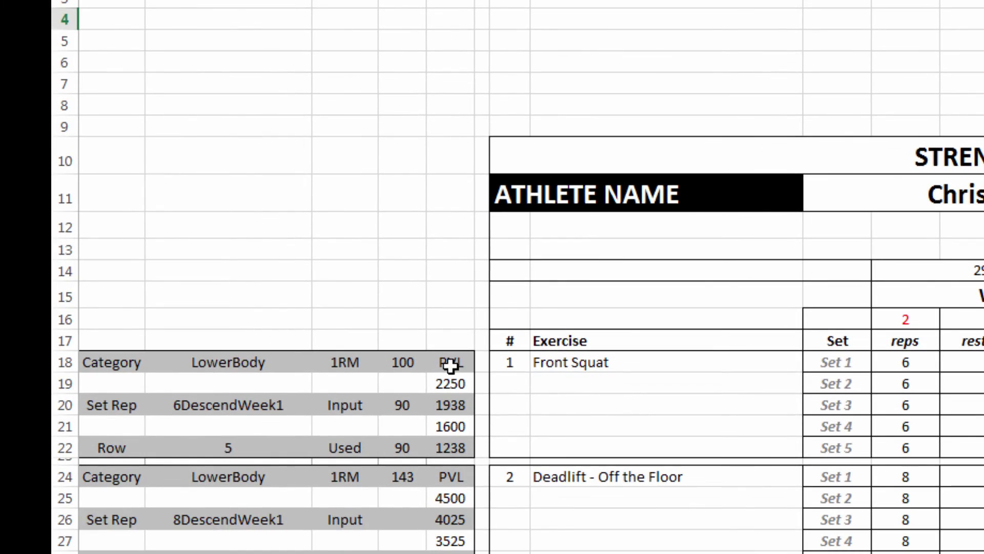
click(450, 382)
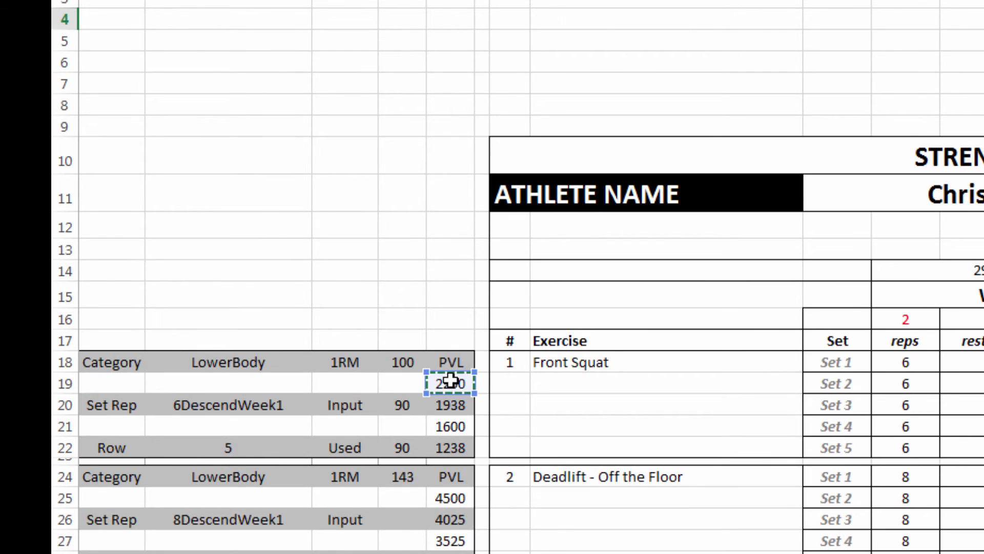
key(Return)
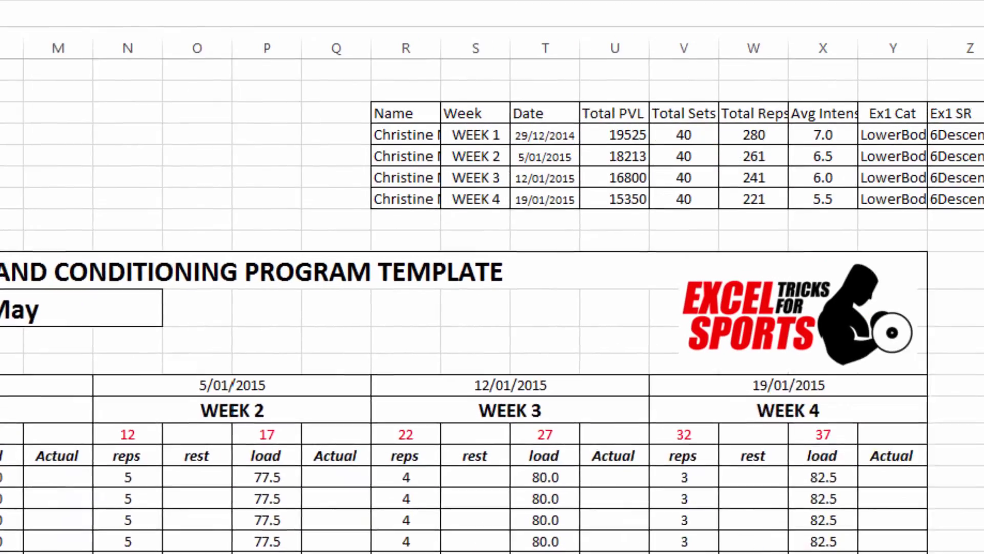
scroll(480, 317, right, 10)
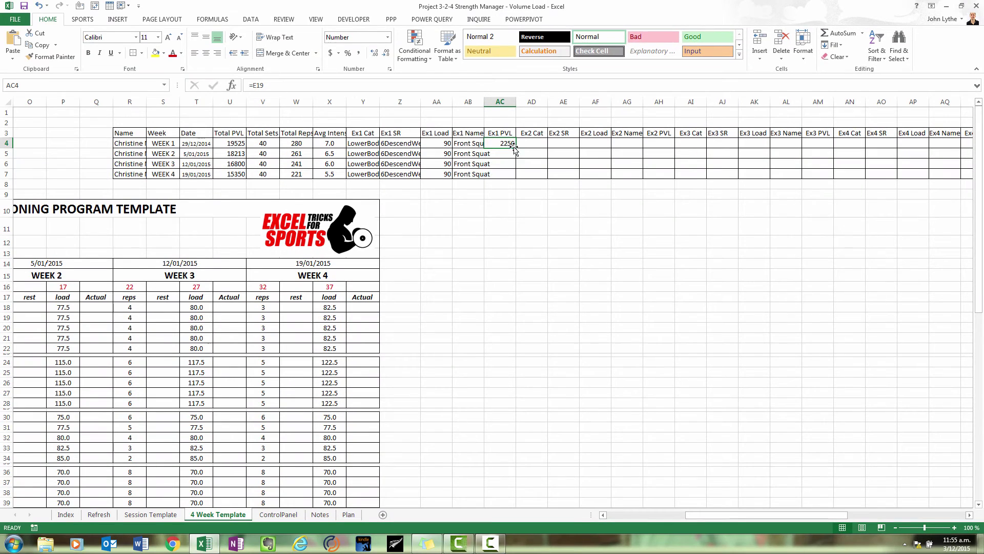
double_click(6, 186)
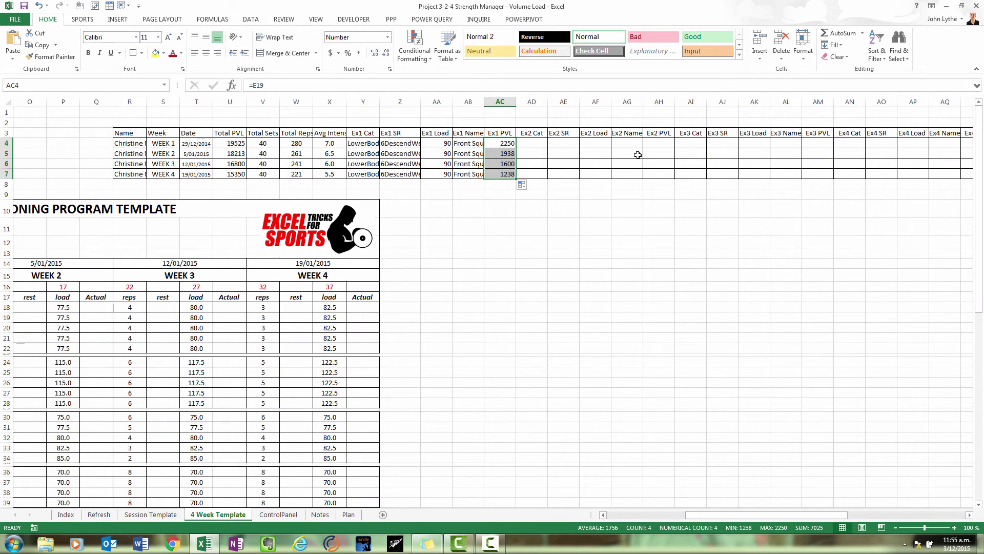
click(496, 195)
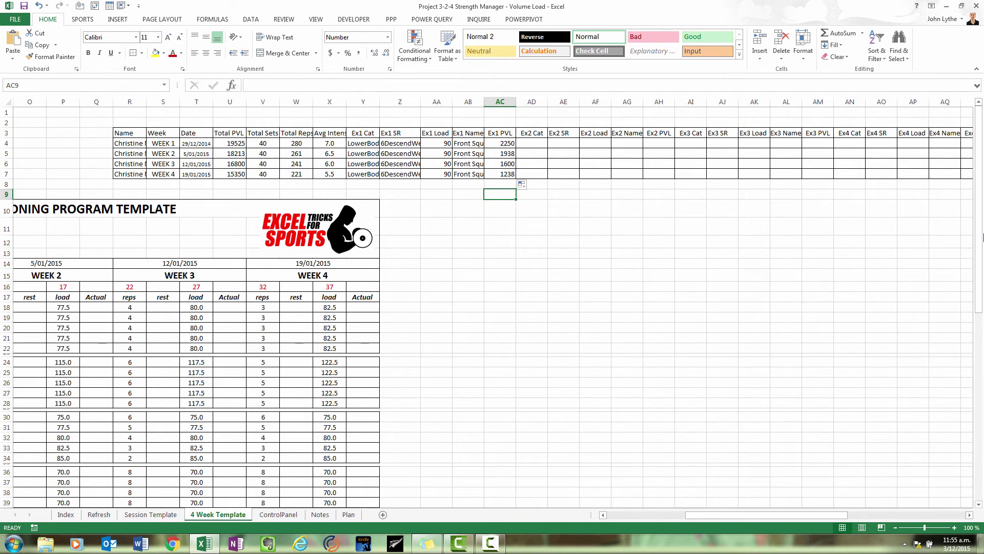
Step: Copy the Ex1 Cat, SR, Load and Name block (Y4:AB7) and paste it into the Ex2 and Ex3 columns
key(ctrl+v)
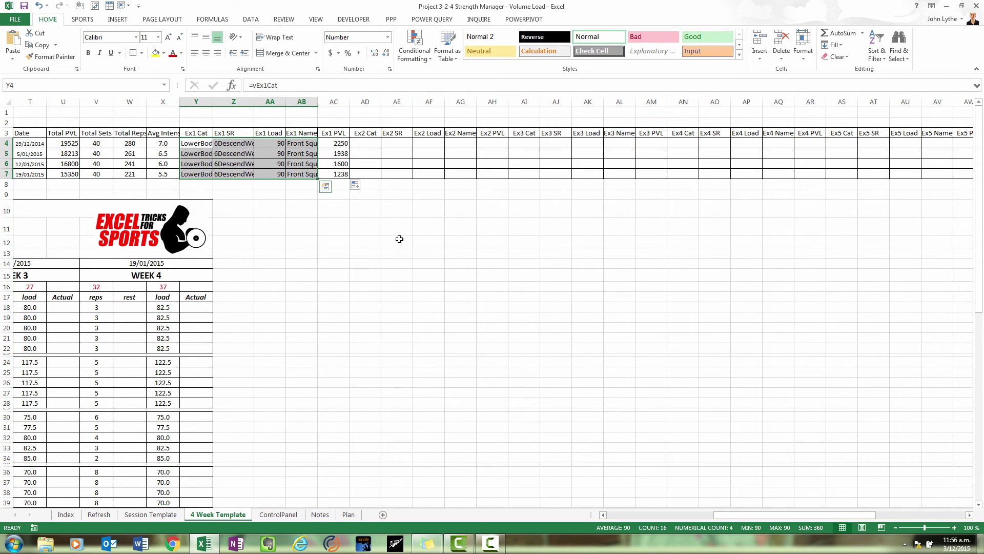
key(ctrl+c)
click(378, 143)
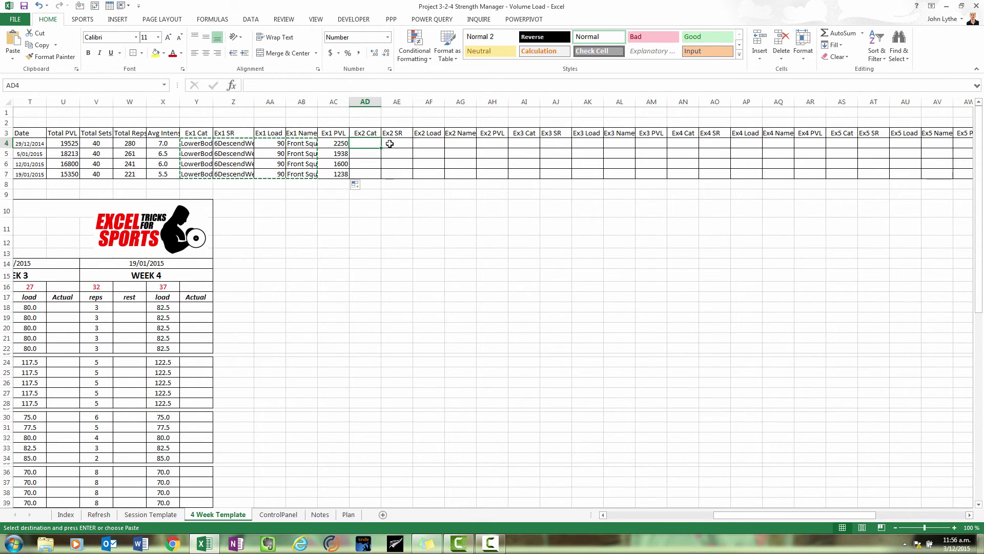
key(shift+Right)
key(shift+Right)
key(shift+Right)
key(shift+Down)
key(shift+Down)
key(shift+Down)
key(ctrl+v)
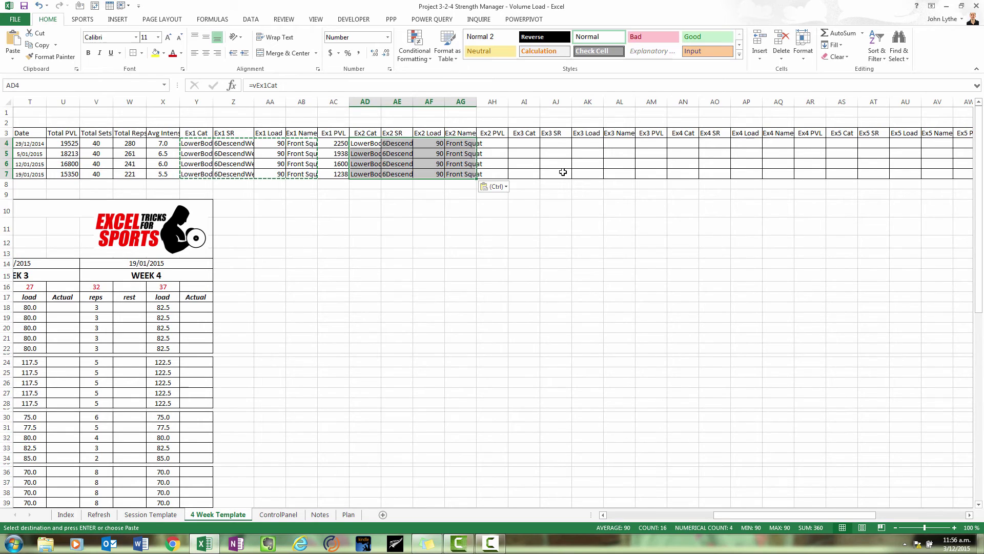
key(Right)
key(Right)
key(Right)
key(Right)
key(Right)
key(ctrl+v)
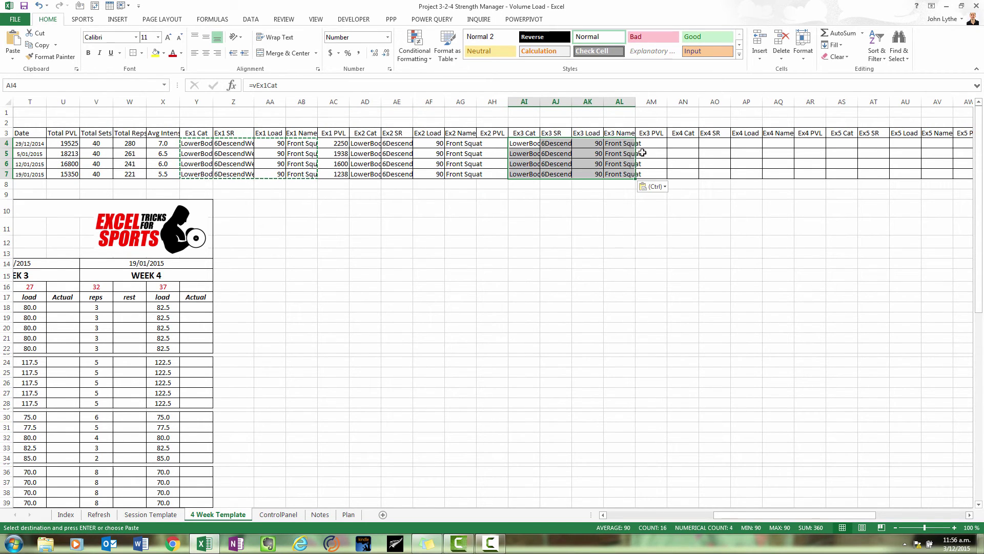
Step: Paste the same block into the Ex4 through Ex8 column groups
click(687, 141)
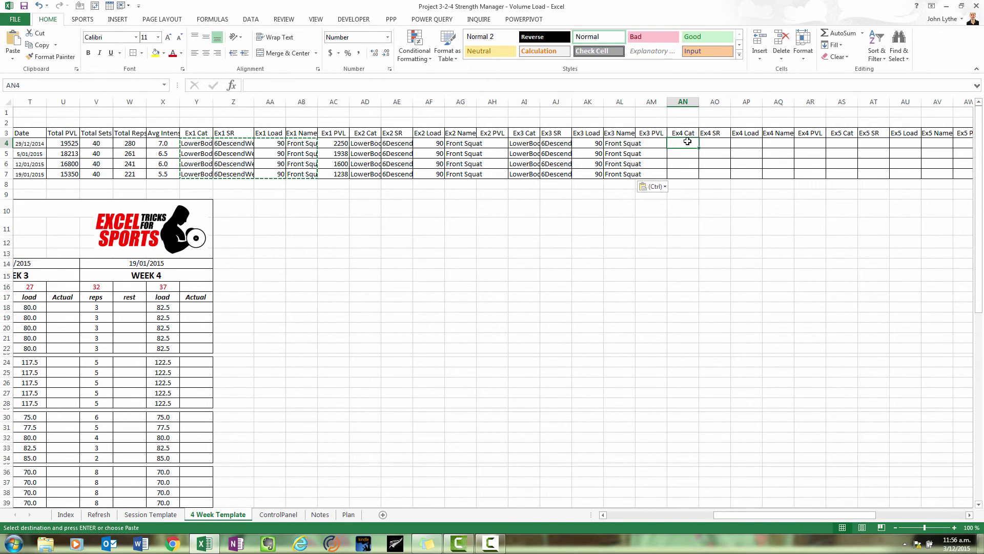
key(ctrl+v)
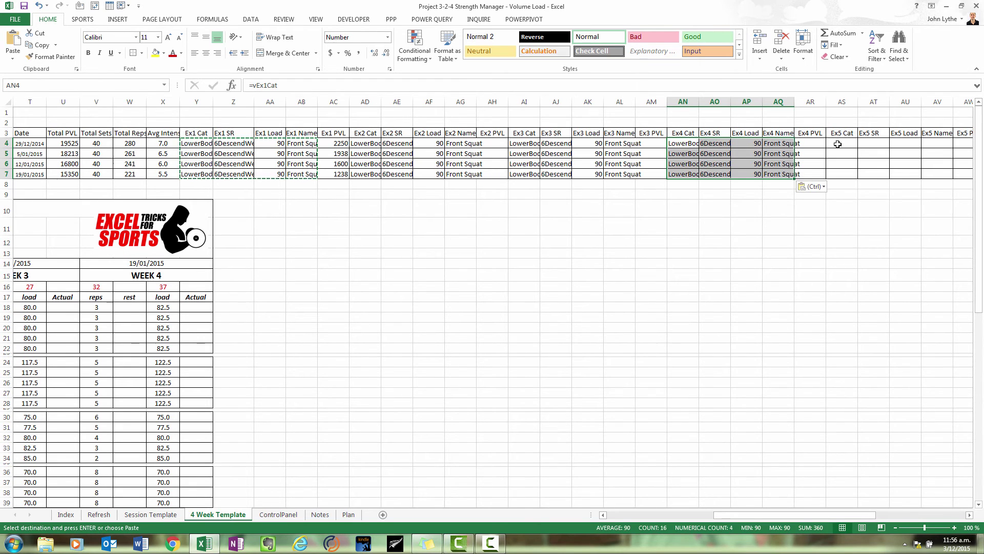
click(837, 144)
key(ctrl+v)
scroll(883, 246, right, 8)
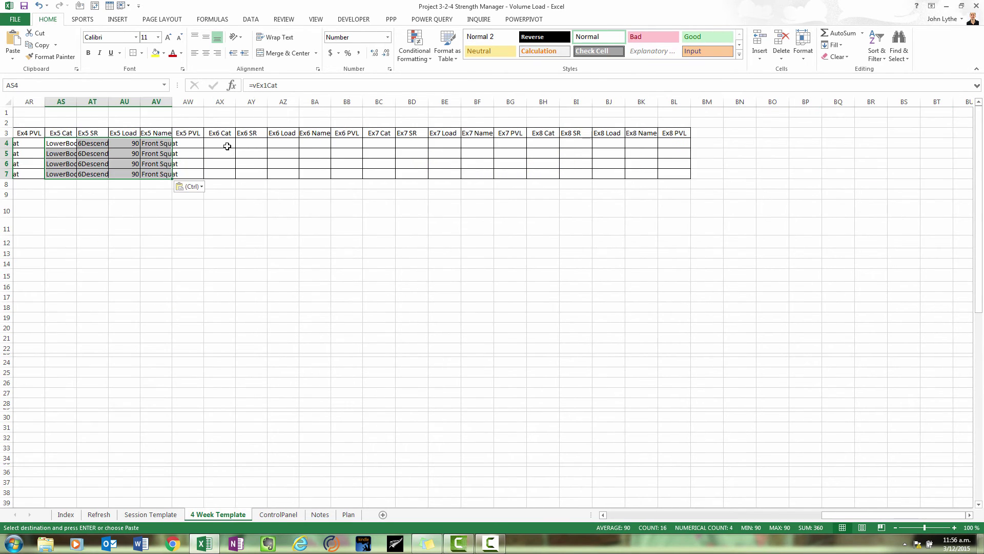
click(225, 143)
key(ctrl+v)
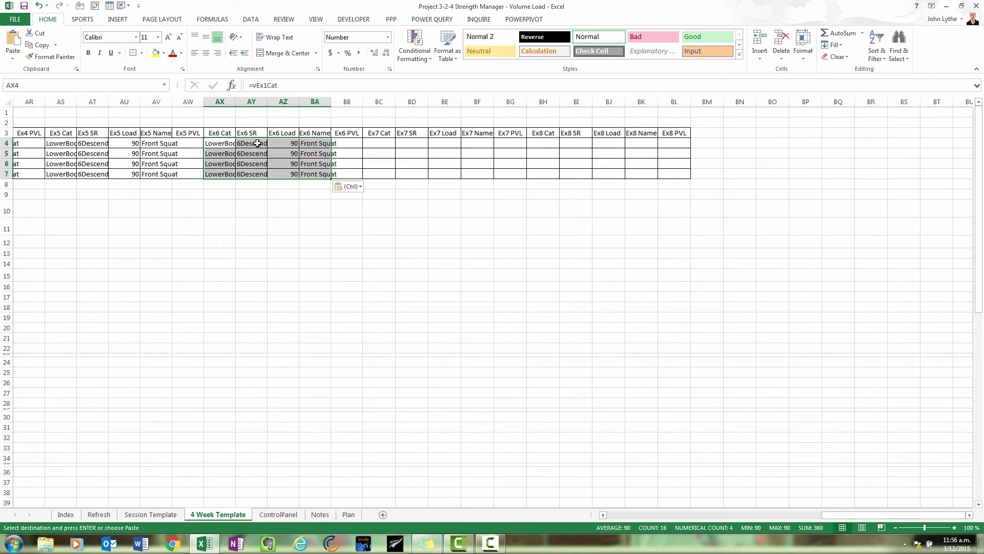
click(390, 144)
key(ctrl+v)
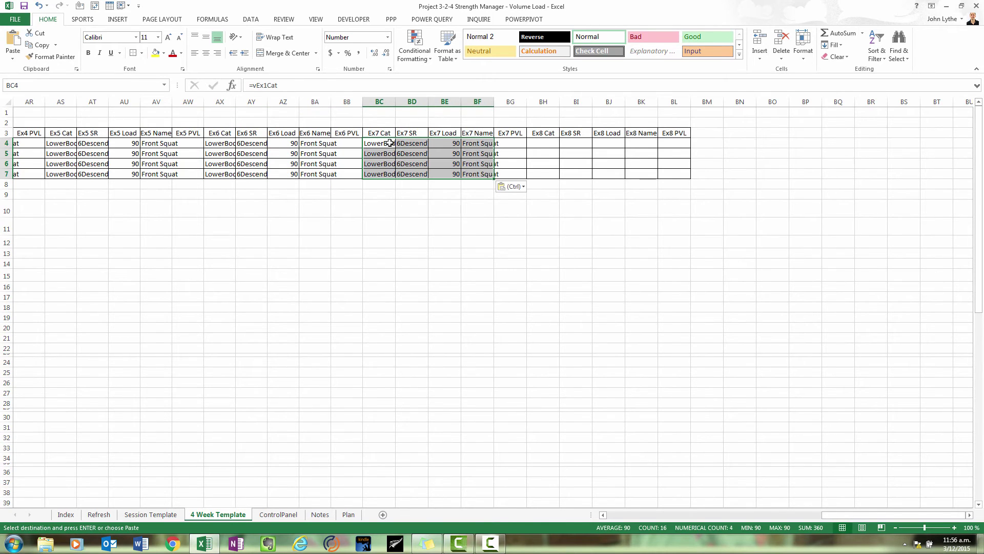
click(547, 144)
key(ctrl+v)
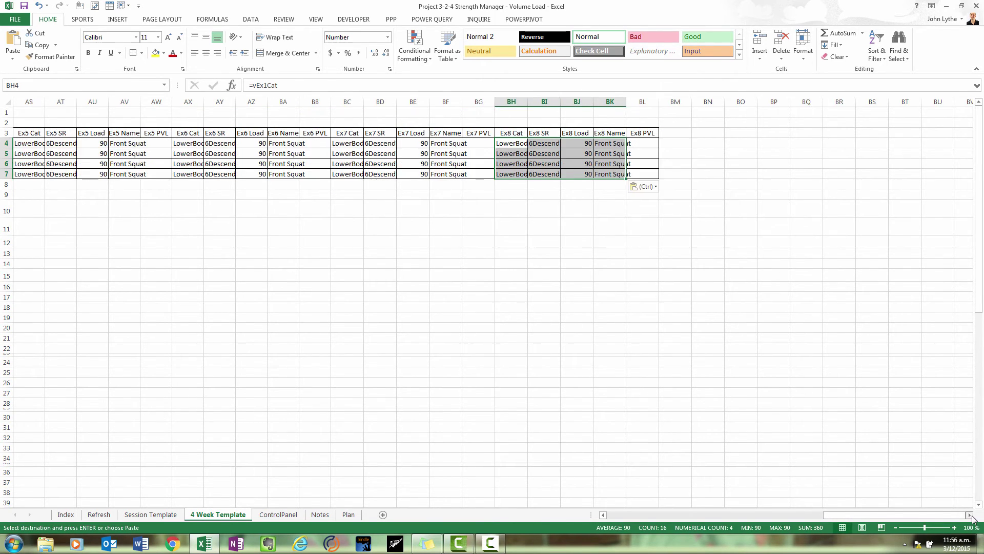
click(969, 514)
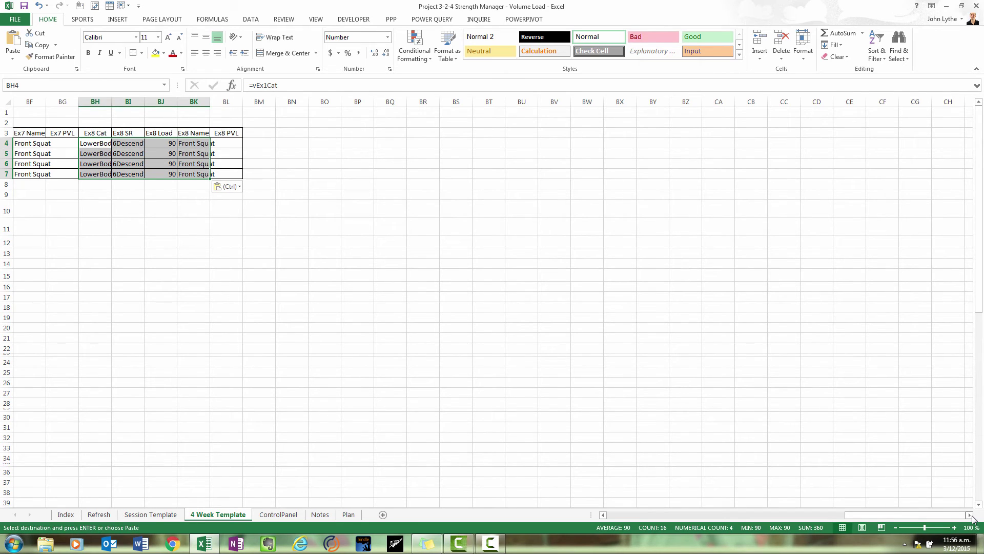
Step: Replace Ex1 with Ex8 throughout the Ex8 column group
key(Escape)
key(ctrl+h)
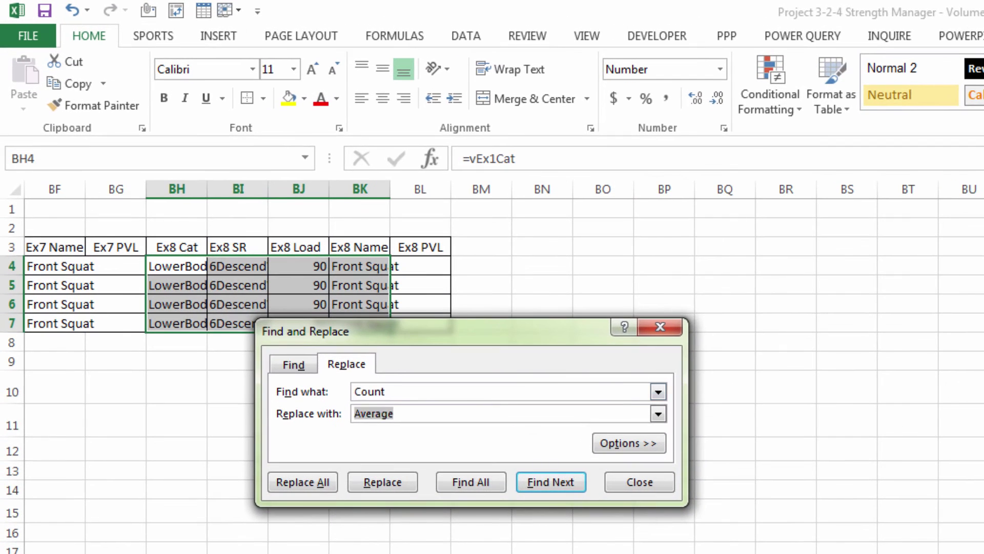
key(Delete)
triple_click(395, 391)
key(Delete)
text(Ex1)
key(Tab)
text(E)
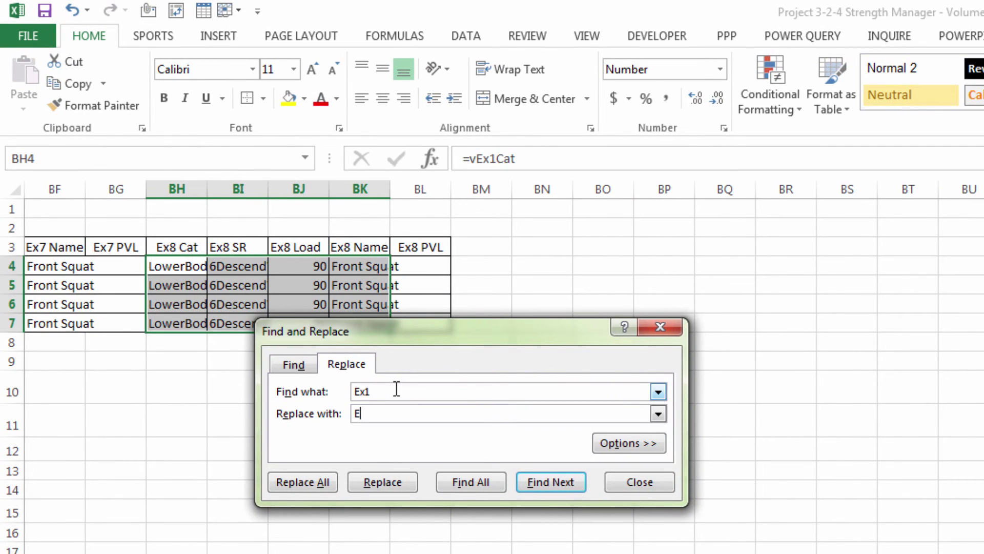
text(x8)
click(324, 483)
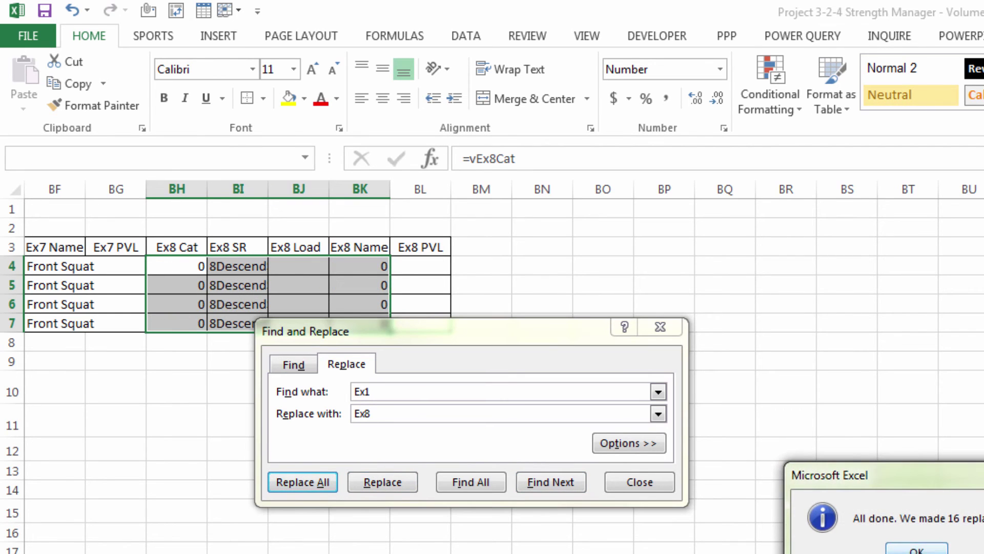
click(917, 547)
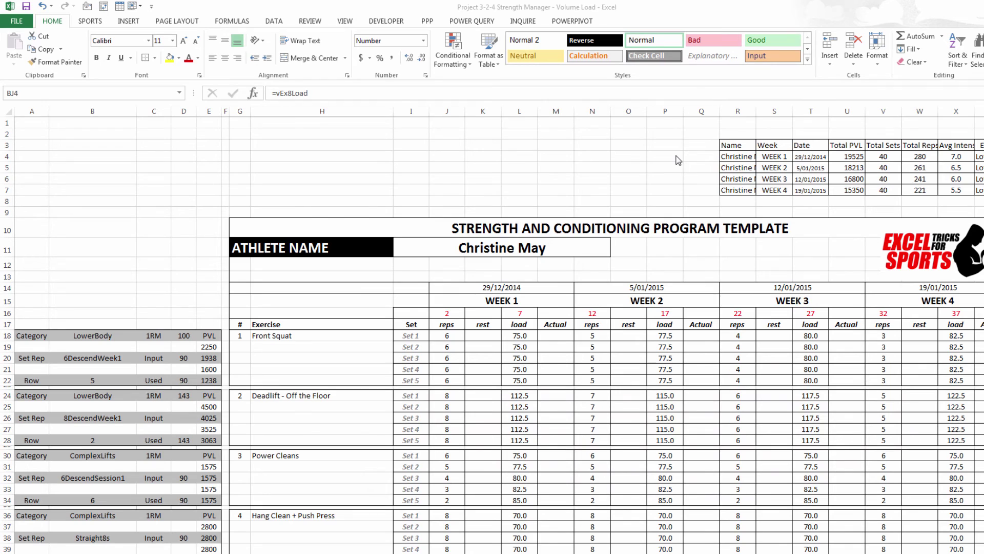
Step: Select the four weekly Total PVL values in U4:U7
click(847, 162)
drag(846, 162, 847, 190)
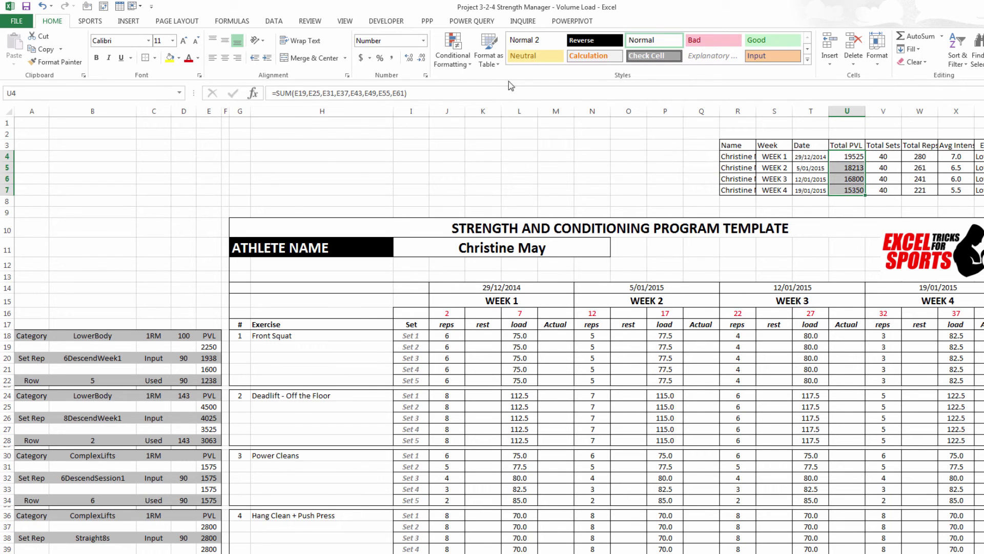
click(129, 21)
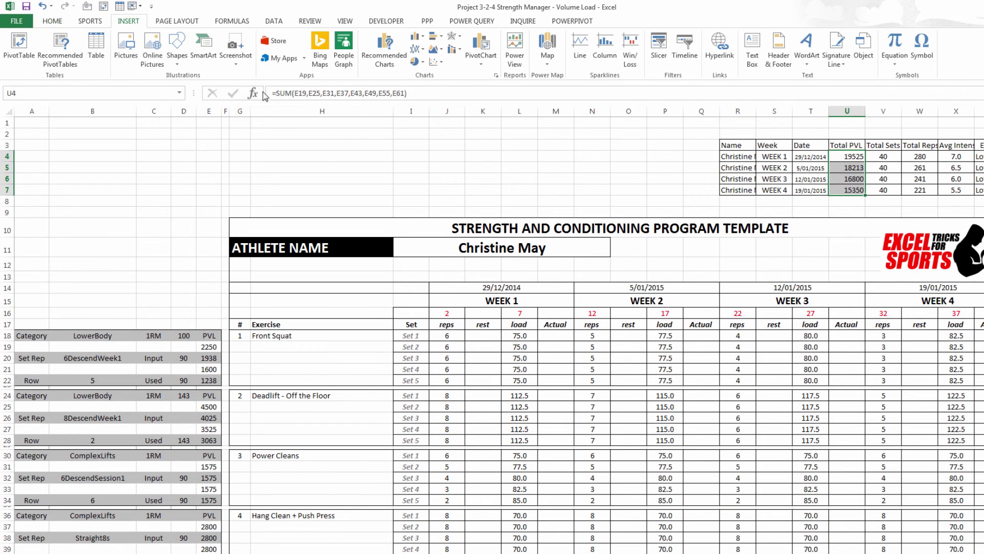
Step: Insert a 2-D clustered column chart of the Total PVL values, sized small at the top left
click(418, 36)
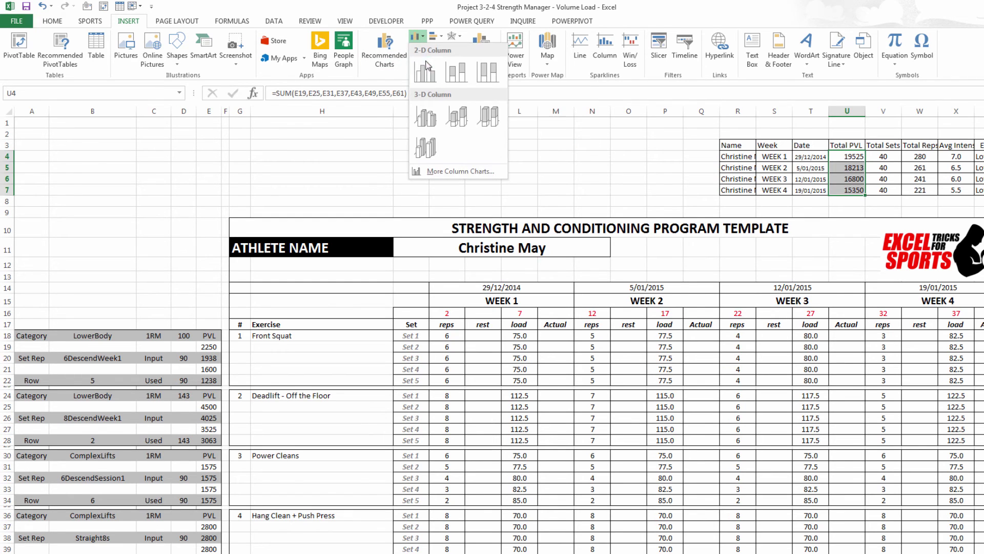
click(428, 73)
drag(430, 267, 64, 128)
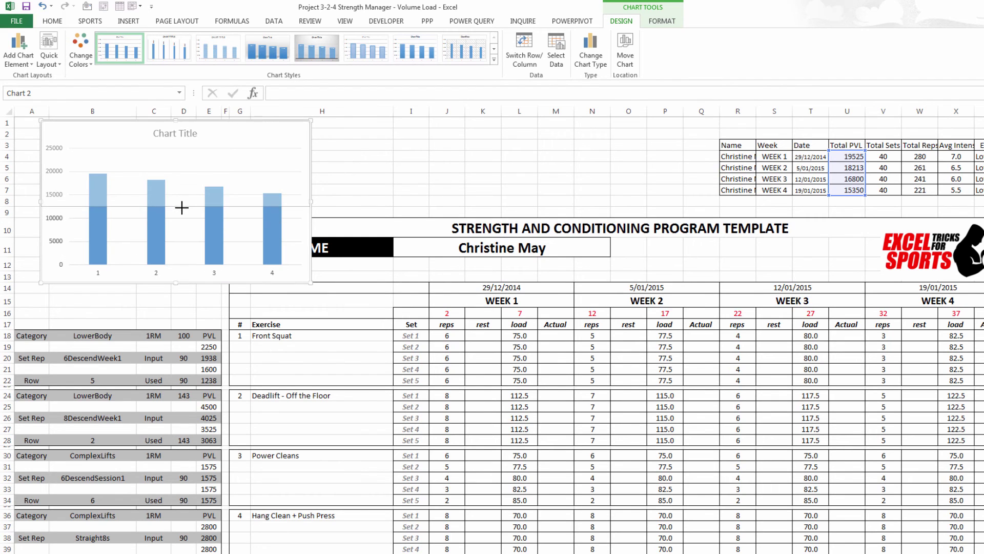
drag(181, 208, 181, 208)
drag(40, 164, 166, 171)
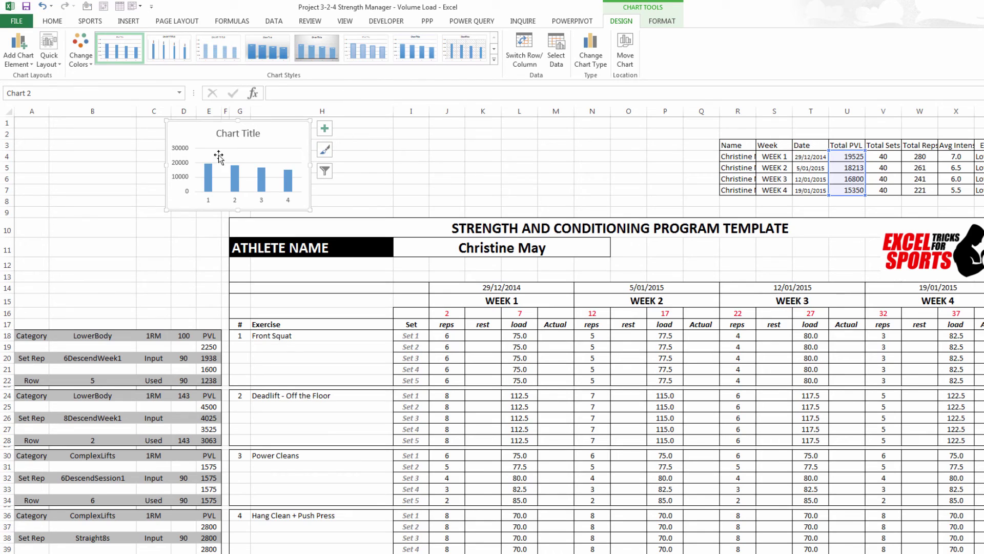
Step: Title the chart 'Overall PVL' and shrink the title font to 10
click(239, 134)
text(Overal)
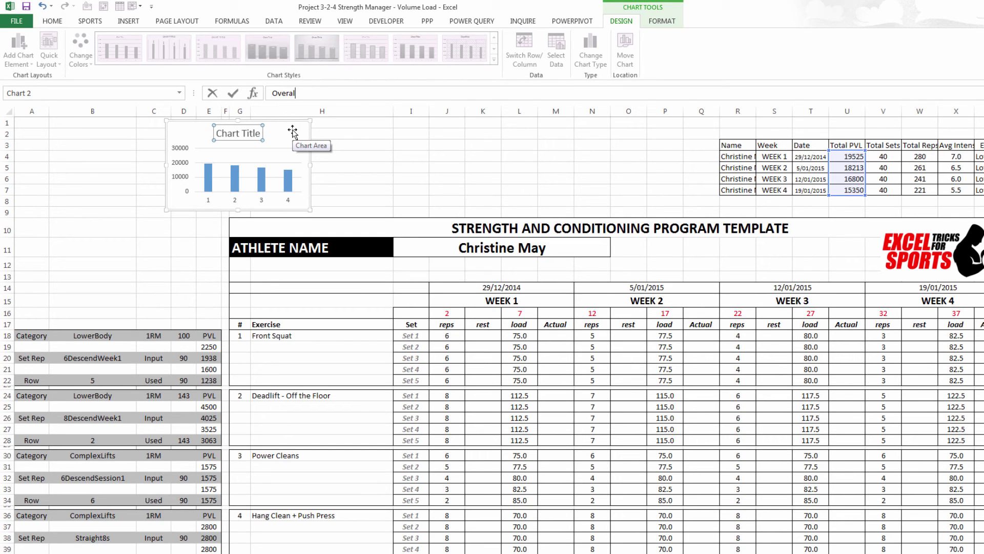
text(l PVL)
key(Return)
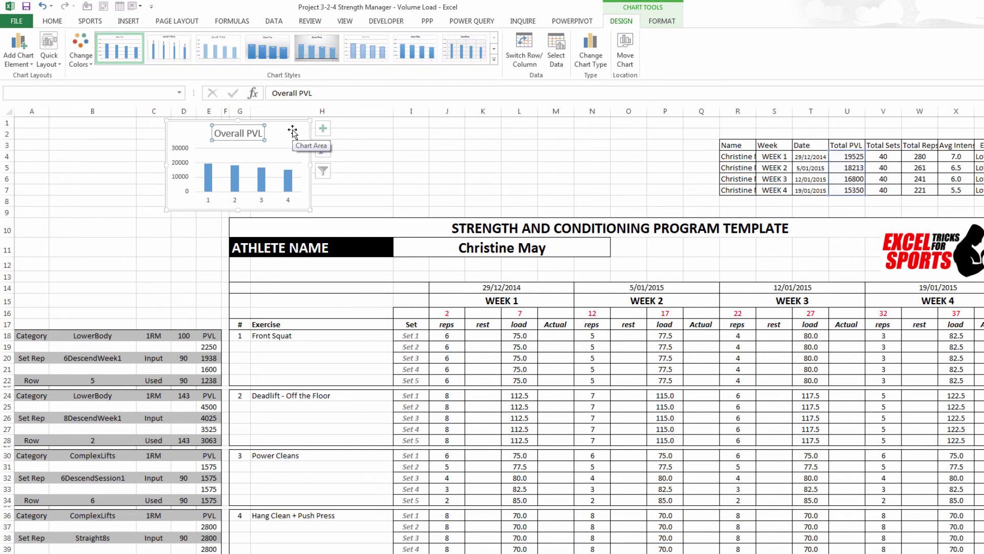
click(52, 20)
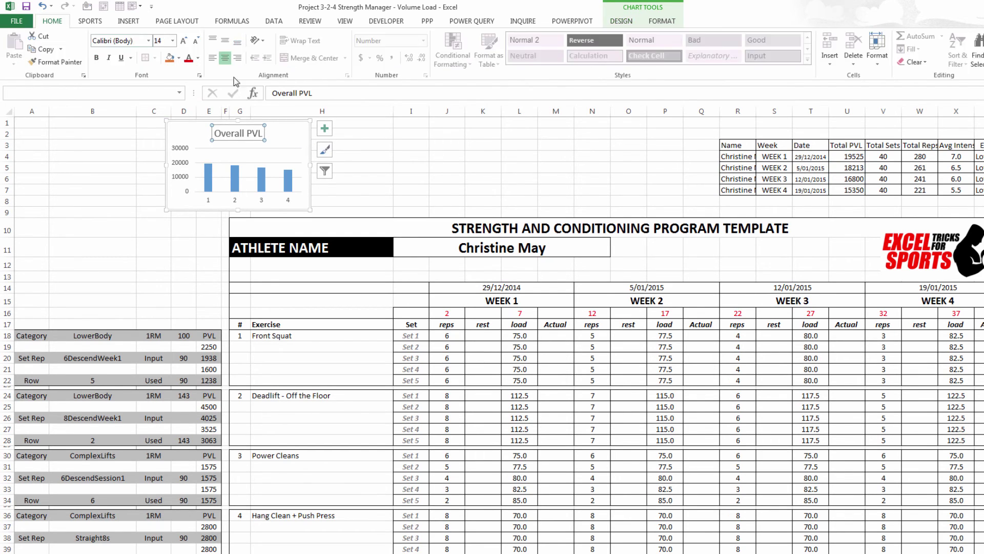
click(196, 41)
click(196, 41)
click(197, 41)
click(197, 41)
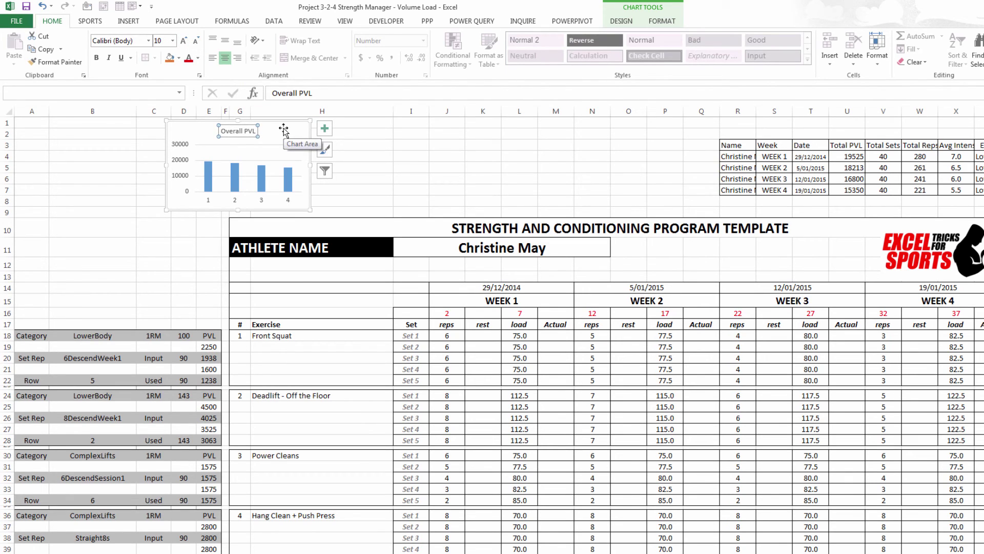
Step: Use WEEK 1–4 (S4:S7) as the Overall PVL chart's category axis labels
right_click(262, 174)
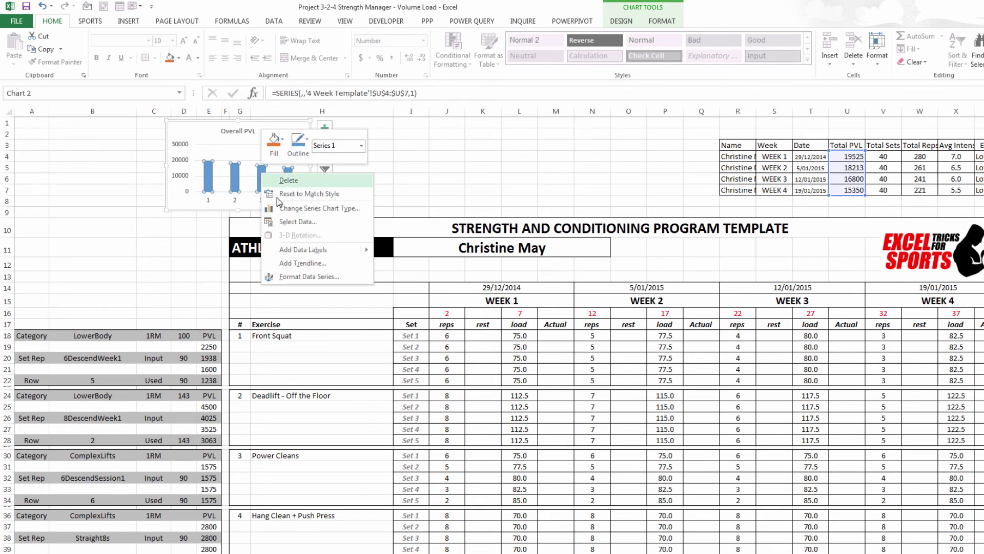
click(297, 221)
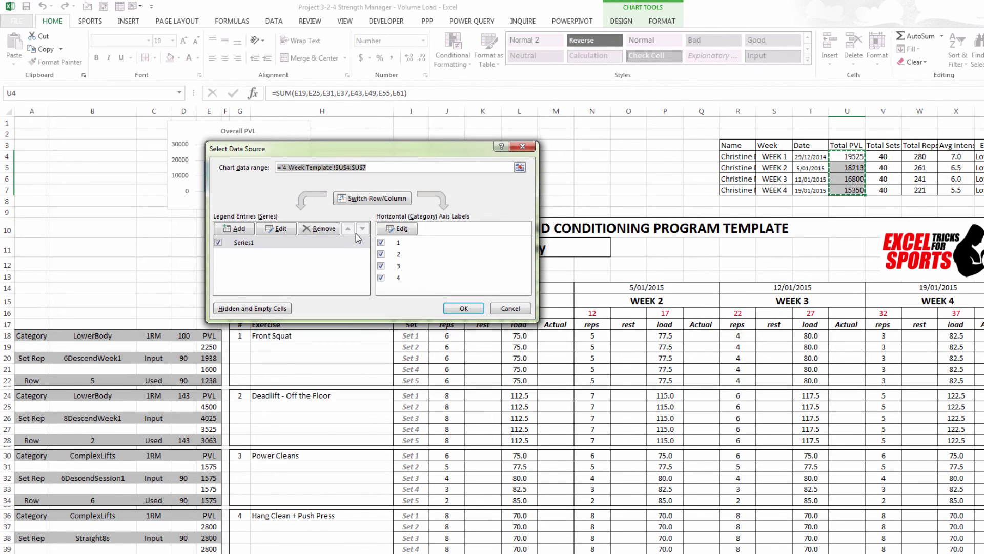
click(411, 228)
drag(774, 157, 774, 190)
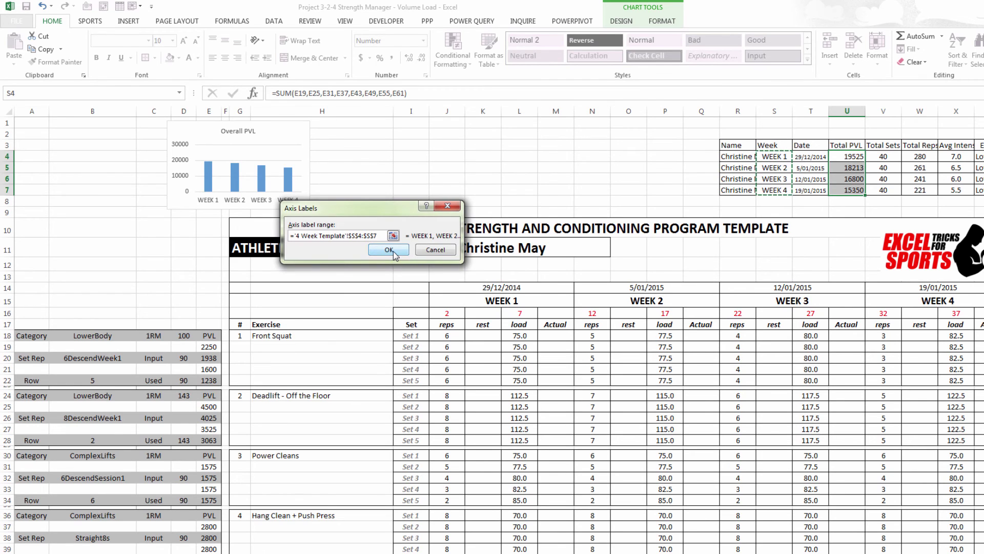
click(388, 249)
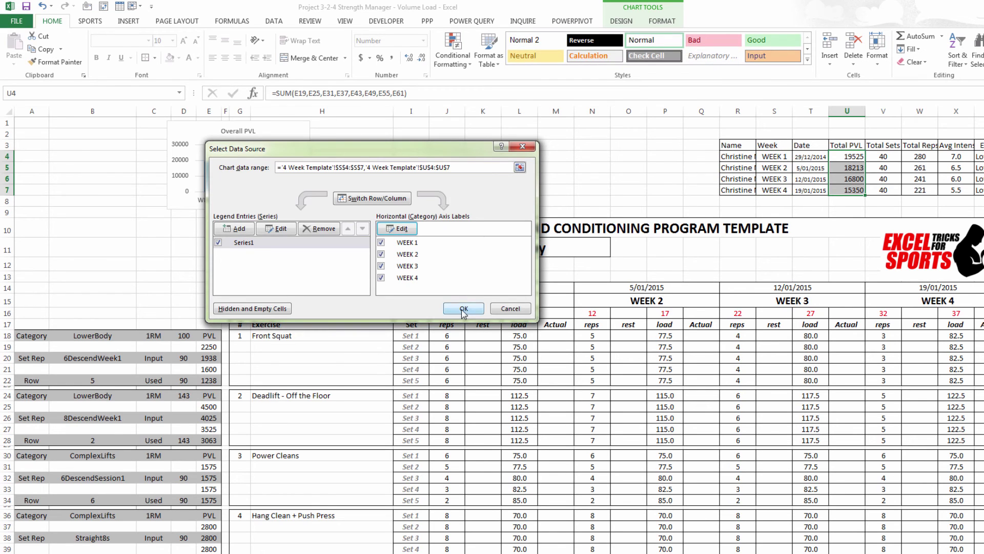
click(463, 309)
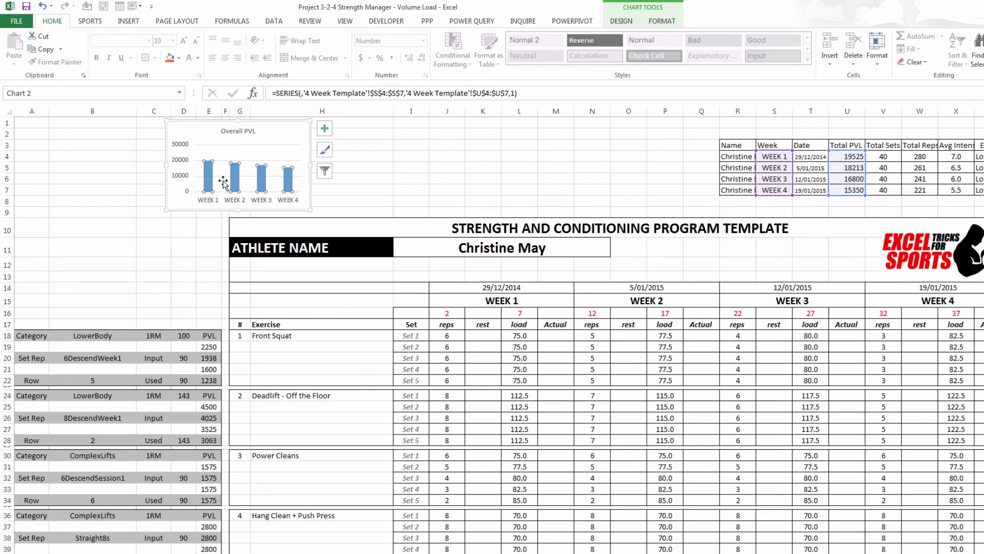
Step: Add value labels above the bars and delete the vertical axis
right_click(238, 181)
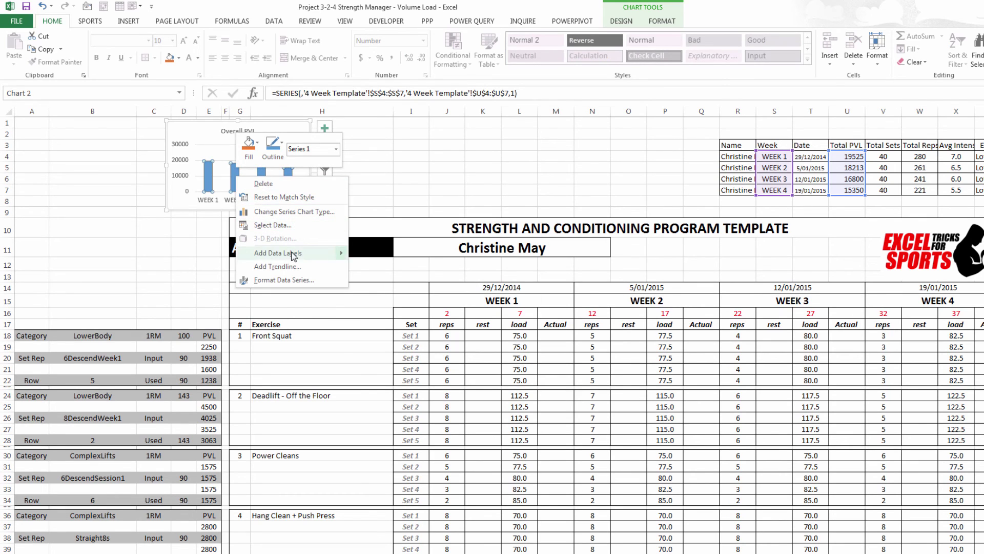
mouse_move(308, 253)
click(372, 259)
click(184, 170)
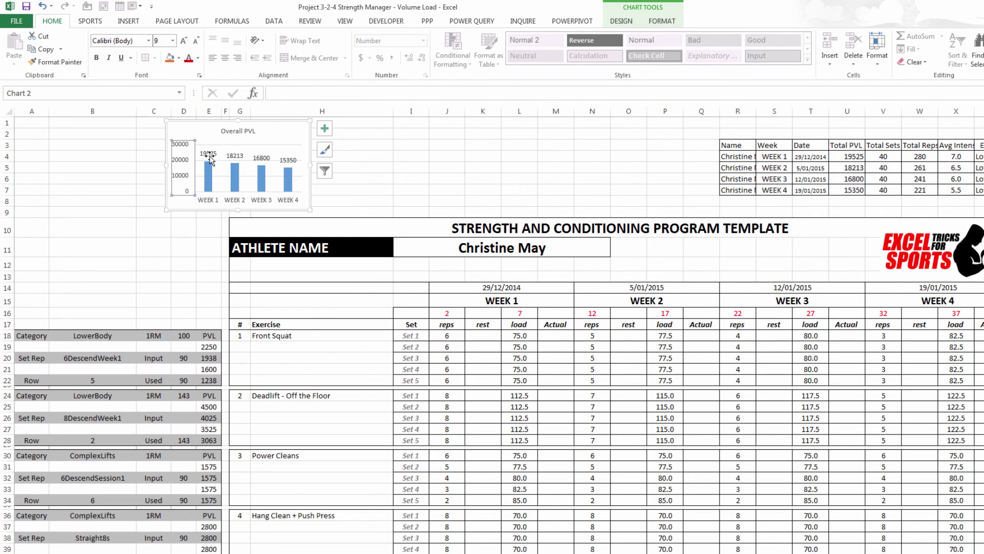
key(Delete)
click(418, 146)
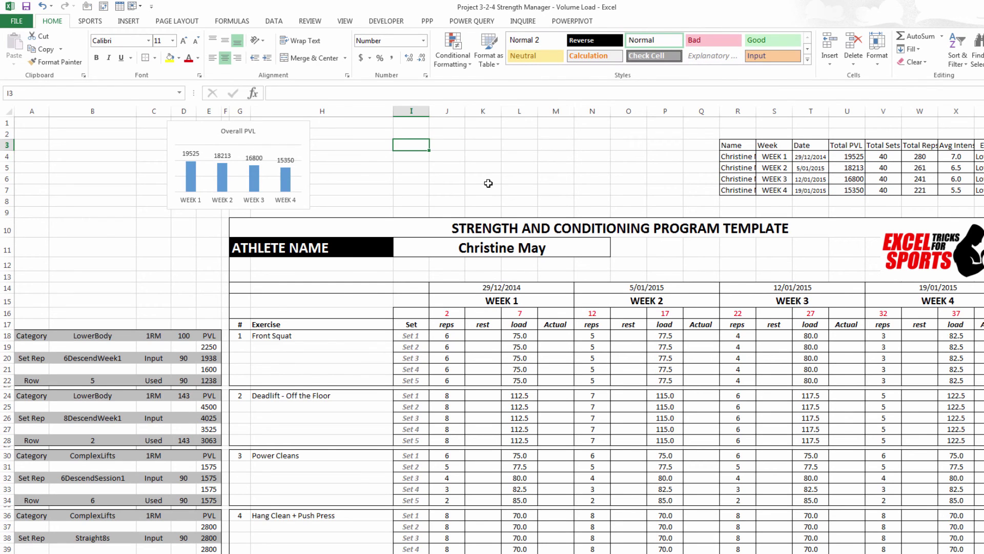
click(275, 133)
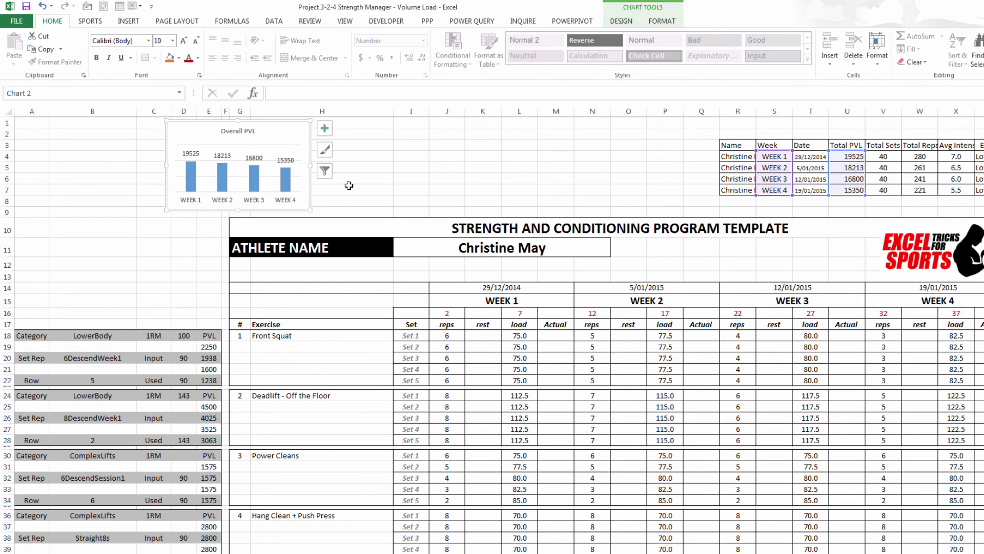
click(376, 166)
Step: Duplicate the Overall PVL chart and place the copy beside the original
click(276, 132)
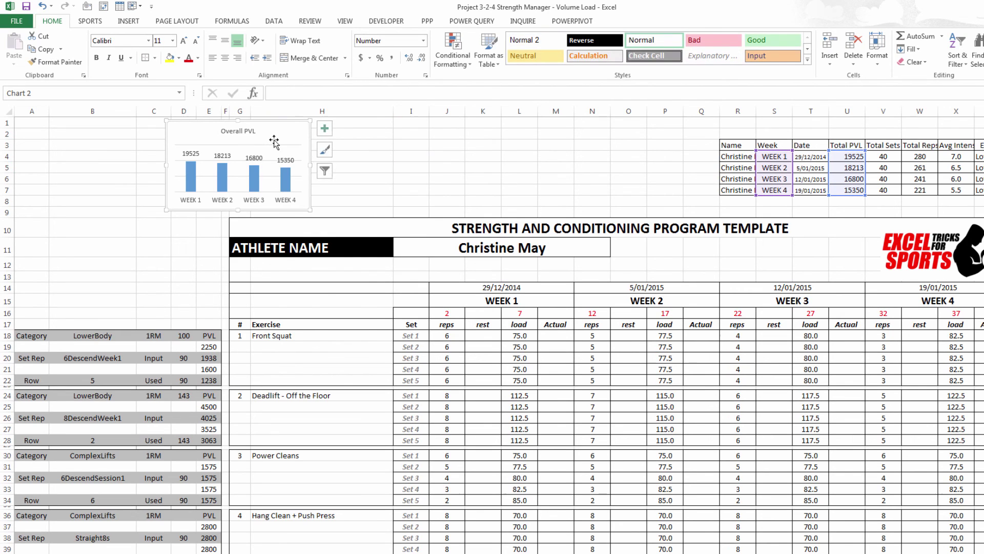
right_click(275, 140)
click(458, 157)
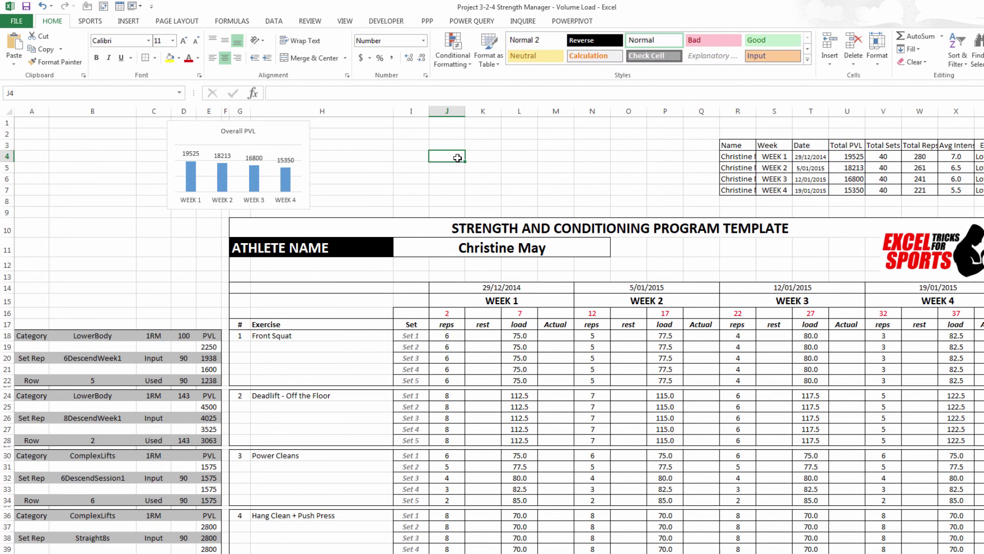
key(ctrl+v)
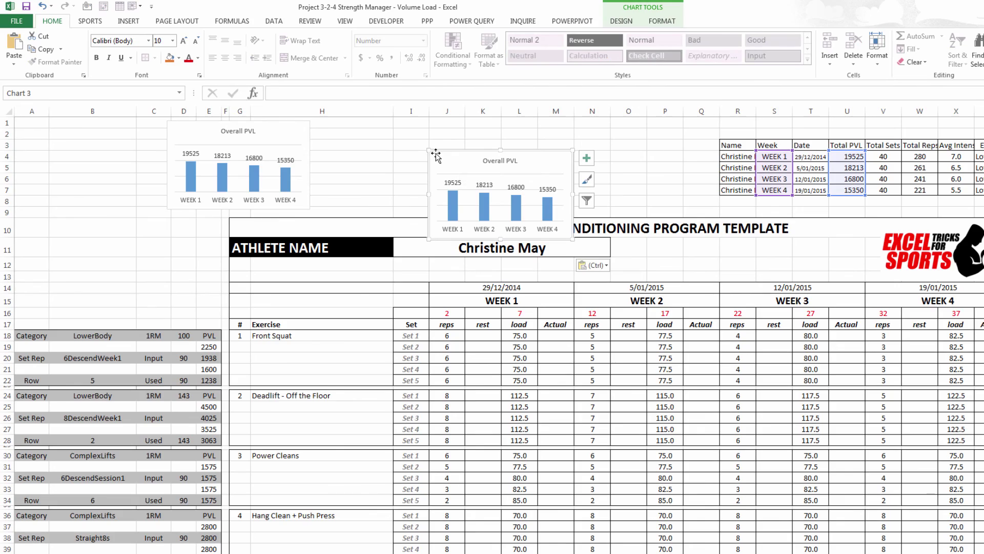
drag(436, 155, 320, 126)
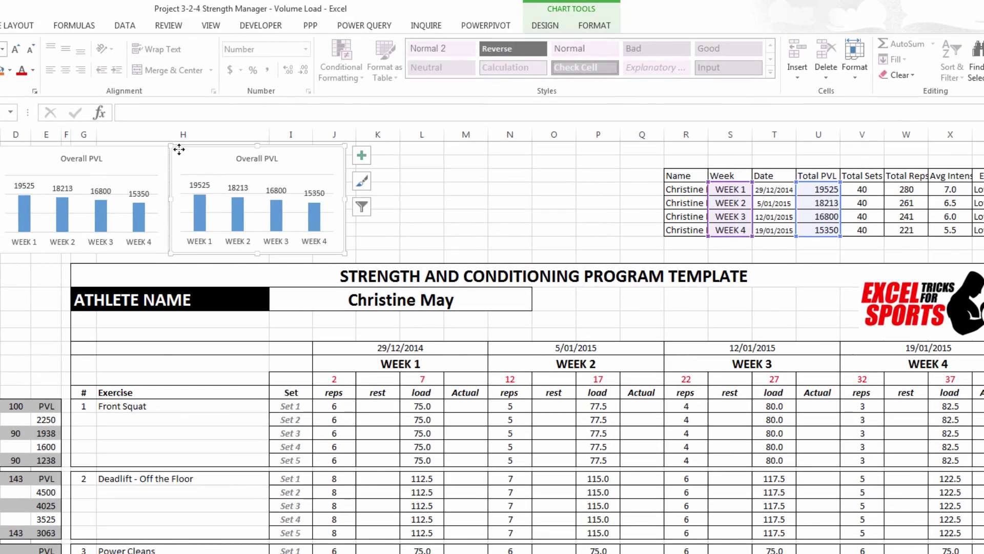
Step: Retitle the copied chart 'Overall Reps'
click(240, 159)
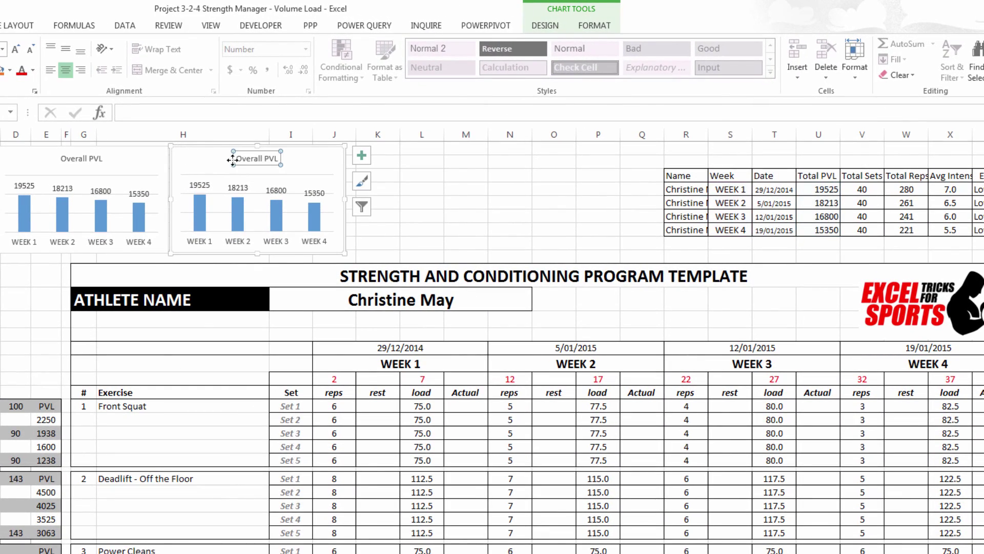
click(264, 158)
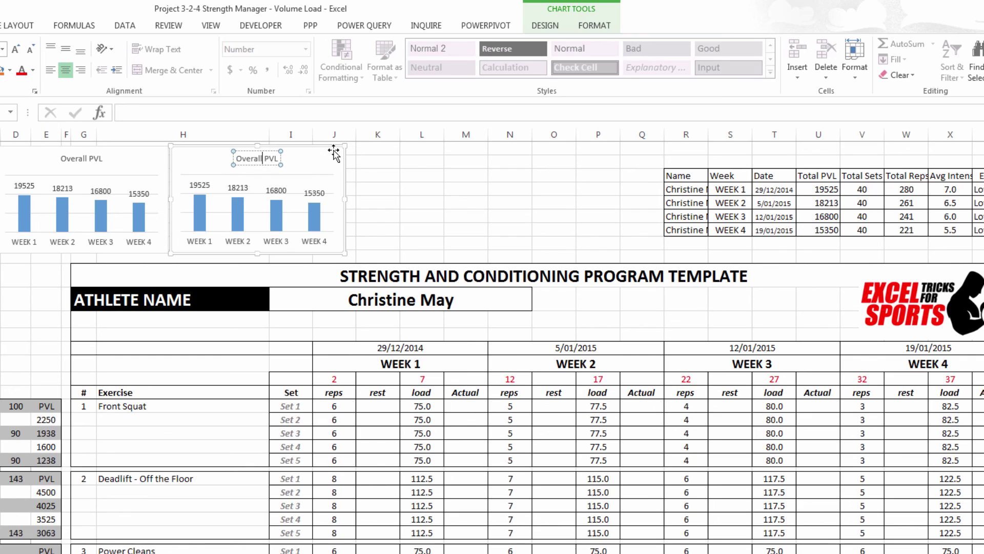
key(BackSpace)
key(BackSpace)
key(BackSpace)
key(BackSpace)
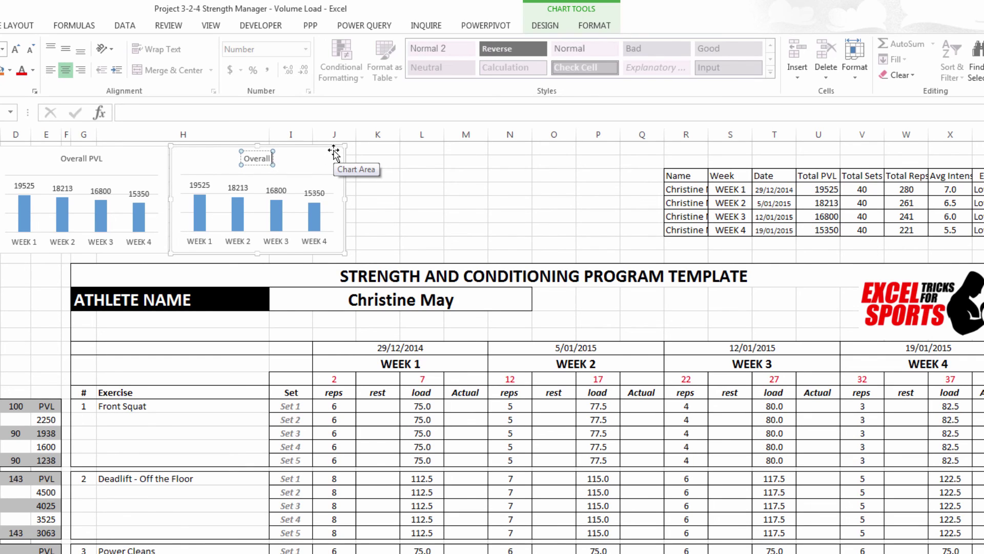
text(Sets)
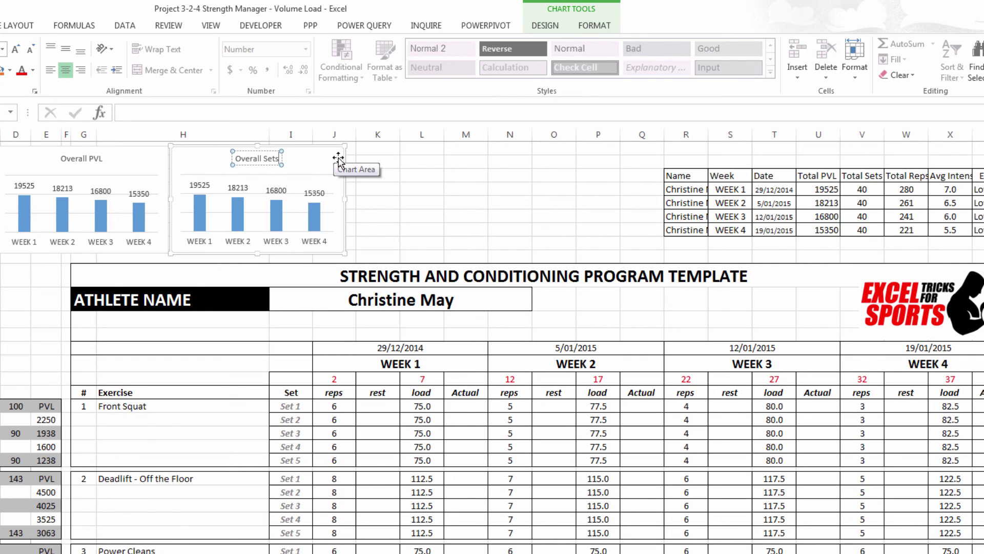
key(BackSpace)
key(BackSpace)
key(BackSpace)
key(BackSpace)
text(Reps)
click(395, 207)
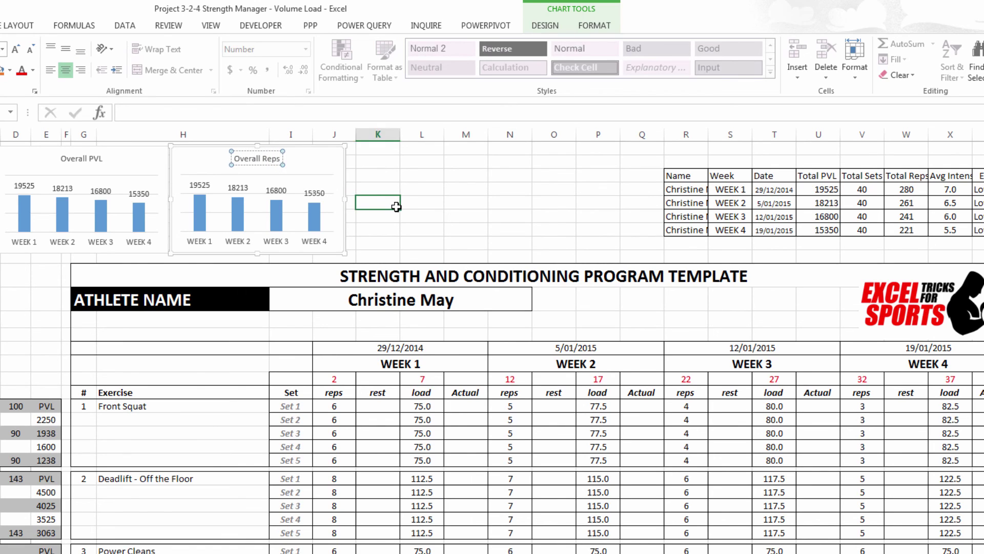
Step: Point the bars at Total Reps W4:W7, add value labels, and color them orange
click(280, 218)
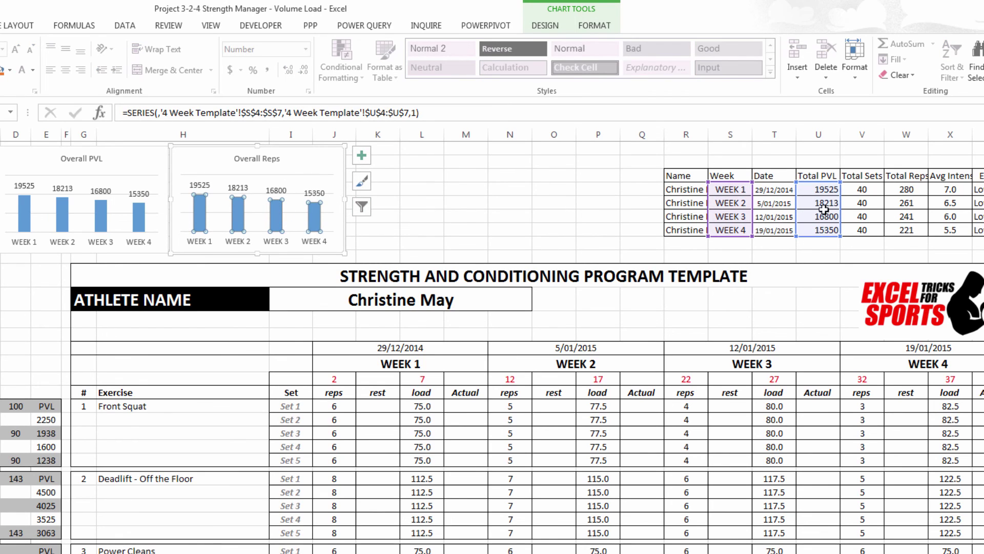
drag(842, 206, 908, 213)
right_click(202, 193)
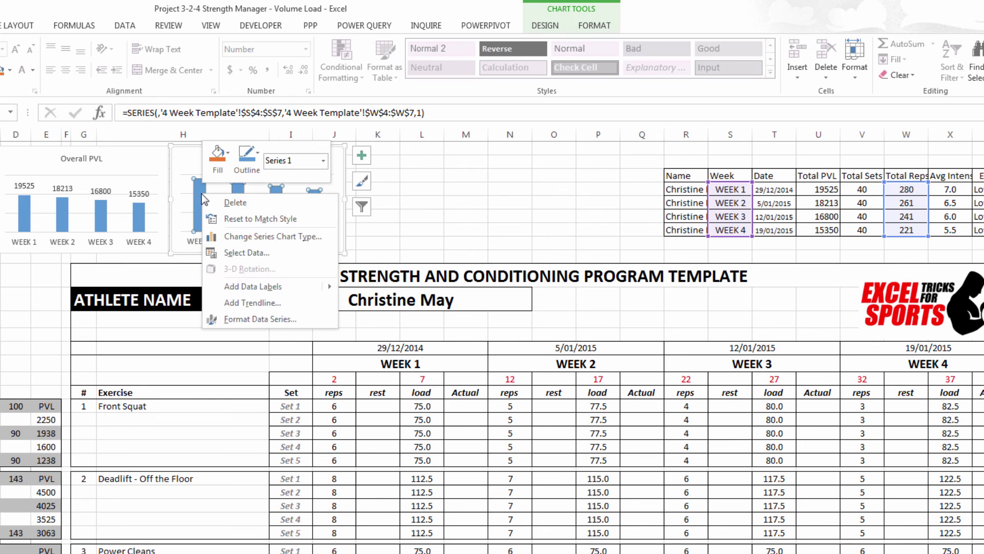
mouse_move(251, 286)
click(379, 286)
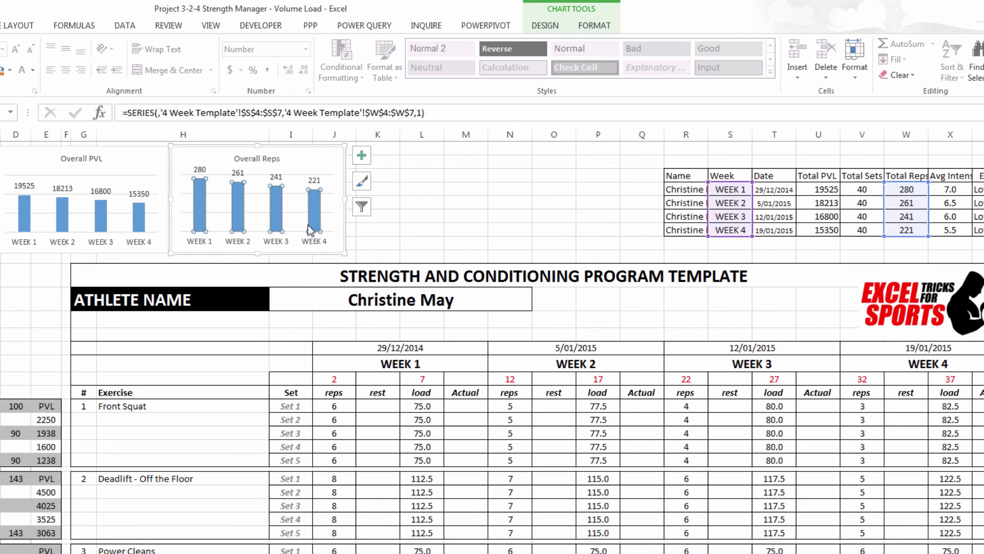
click(3, 71)
click(437, 203)
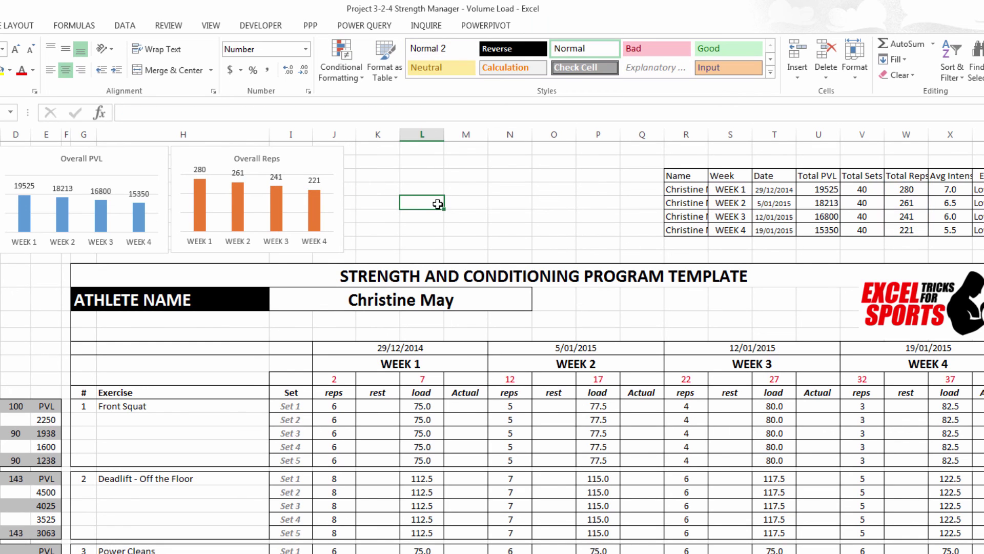
Step: Duplicate the Overall Reps chart and line it up beside the other two
right_click(306, 165)
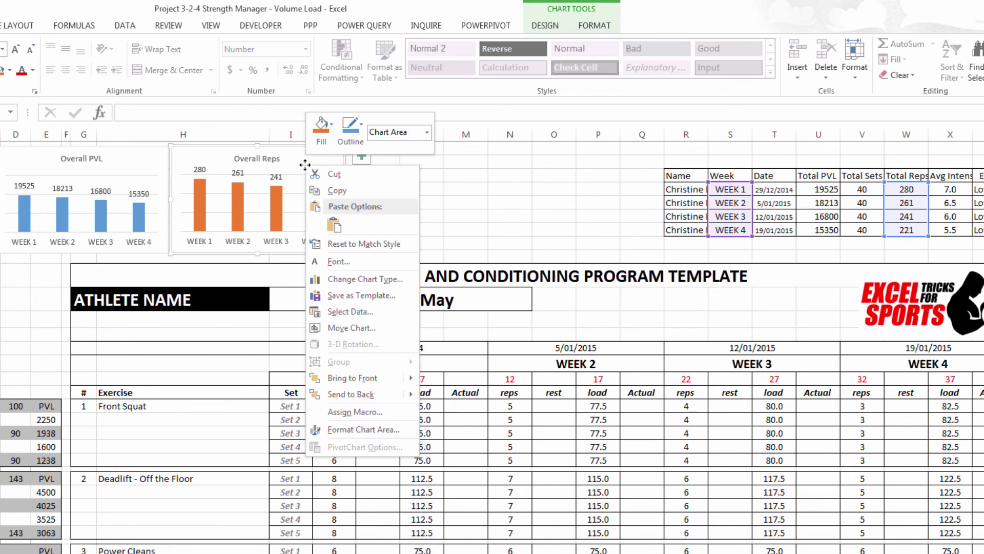
click(334, 190)
click(395, 177)
key(ctrl+v)
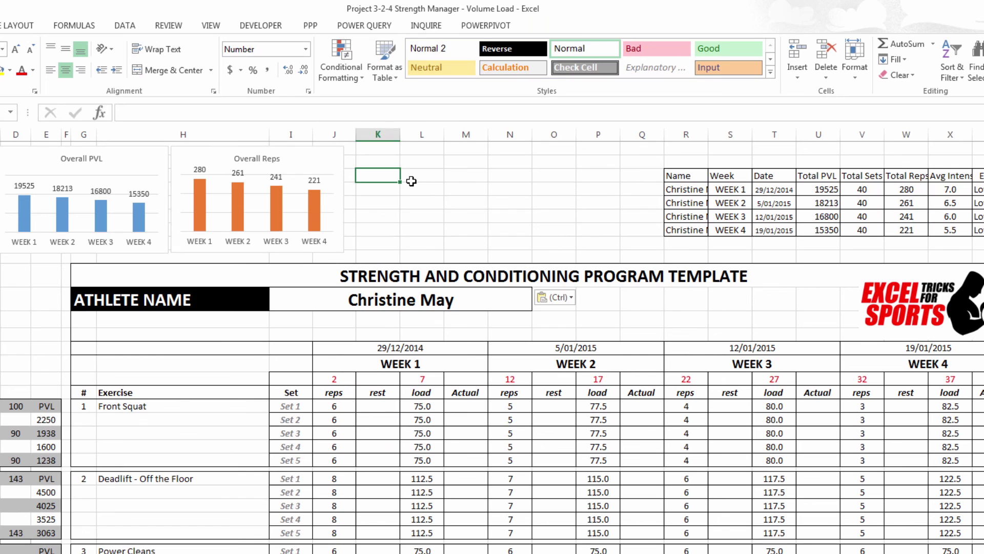
drag(412, 181, 391, 161)
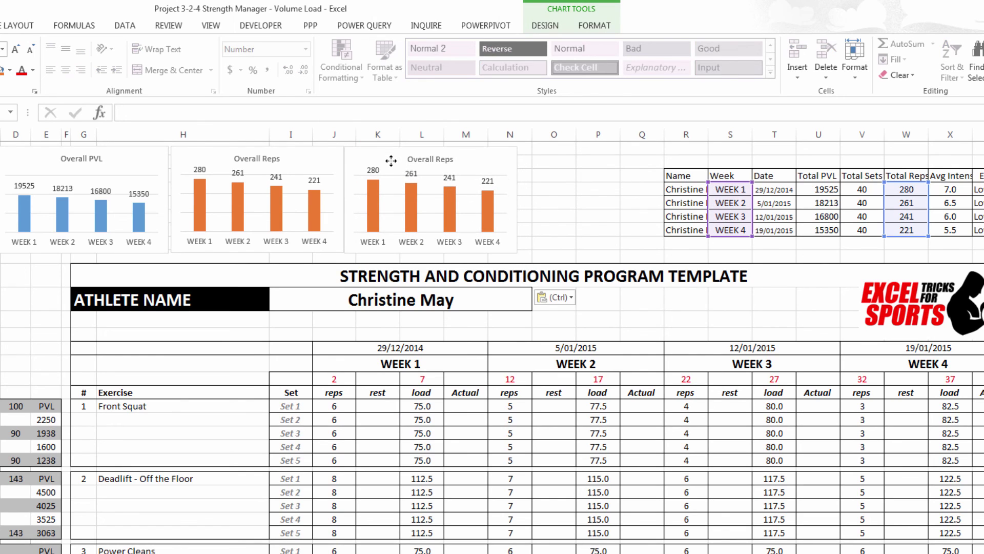
Step: Retitle the duplicate 'Overall Intensity' and show average intensity in black bars
click(437, 159)
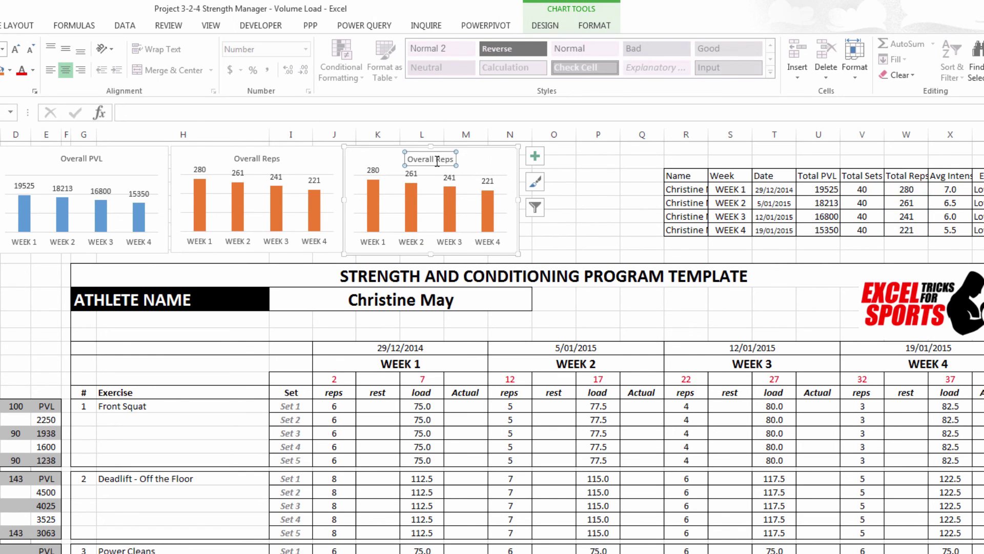
double_click(438, 160)
key(BackSpace)
text(I)
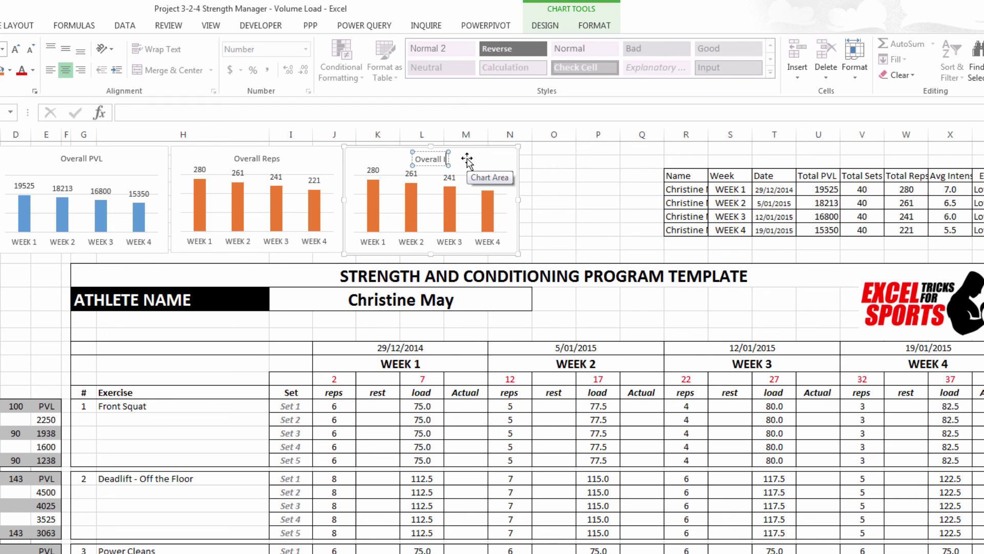
text(ntensity)
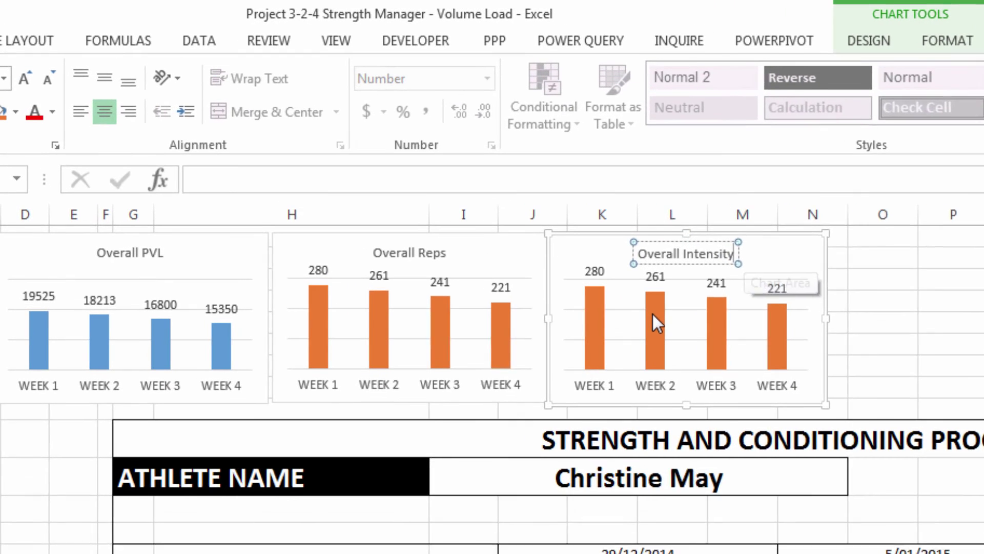
click(409, 195)
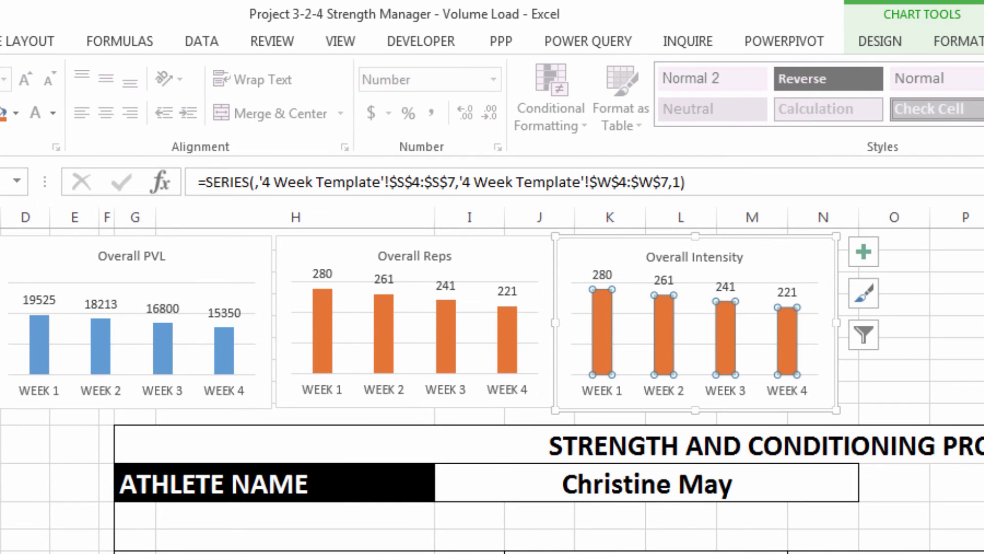
click(882, 318)
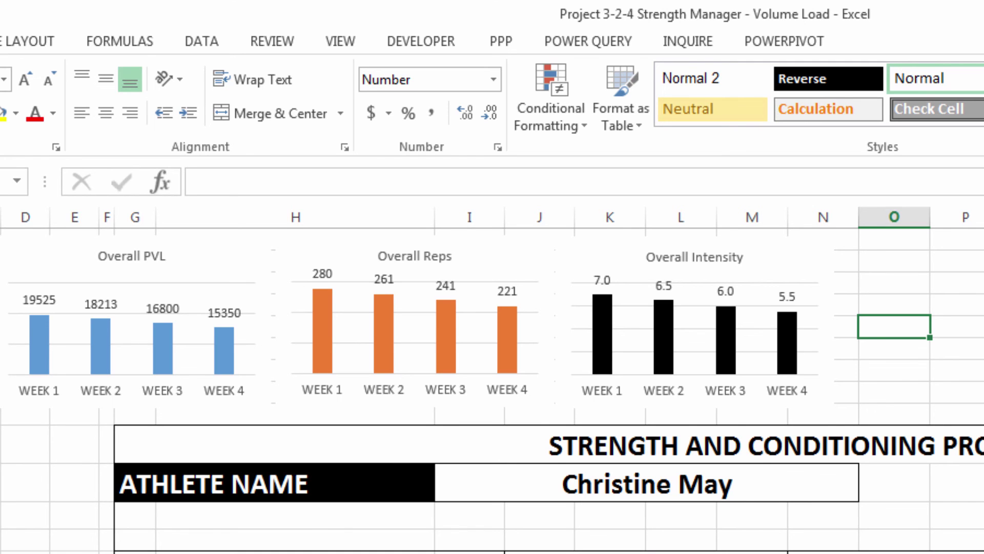
Step: Switch Front Squat's set-rep scheme in B20 to Straight8s, then to Straight64s
click(51, 506)
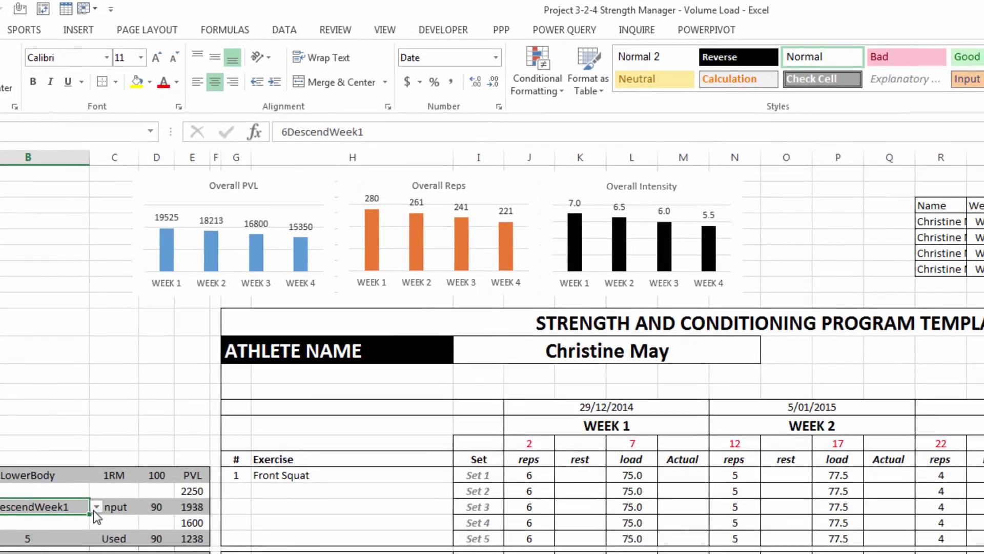
click(99, 509)
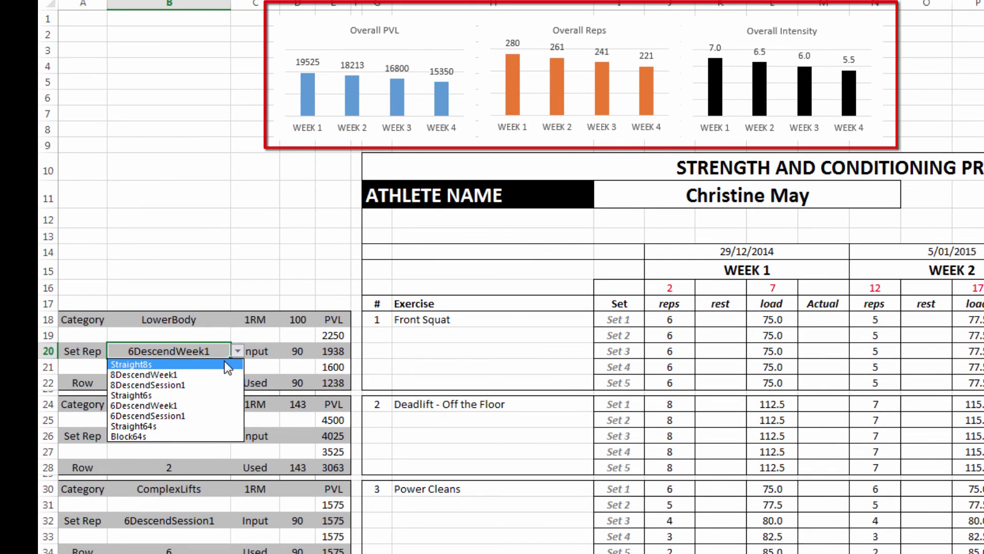
click(185, 398)
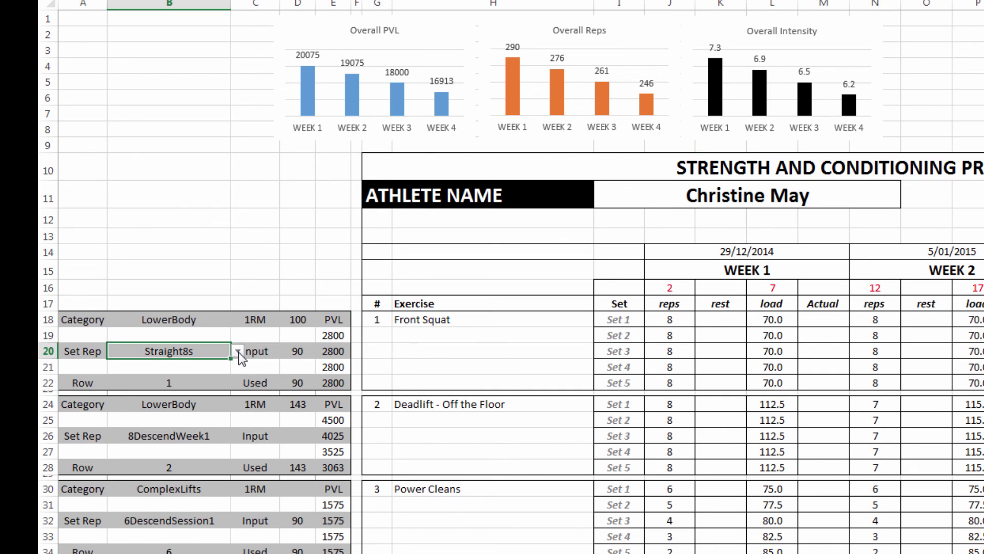
click(238, 352)
click(171, 426)
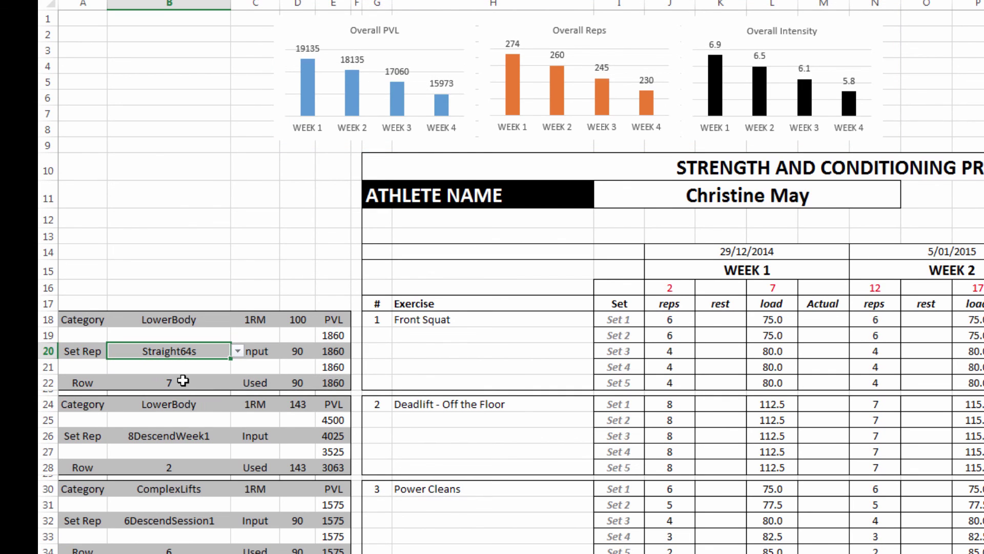